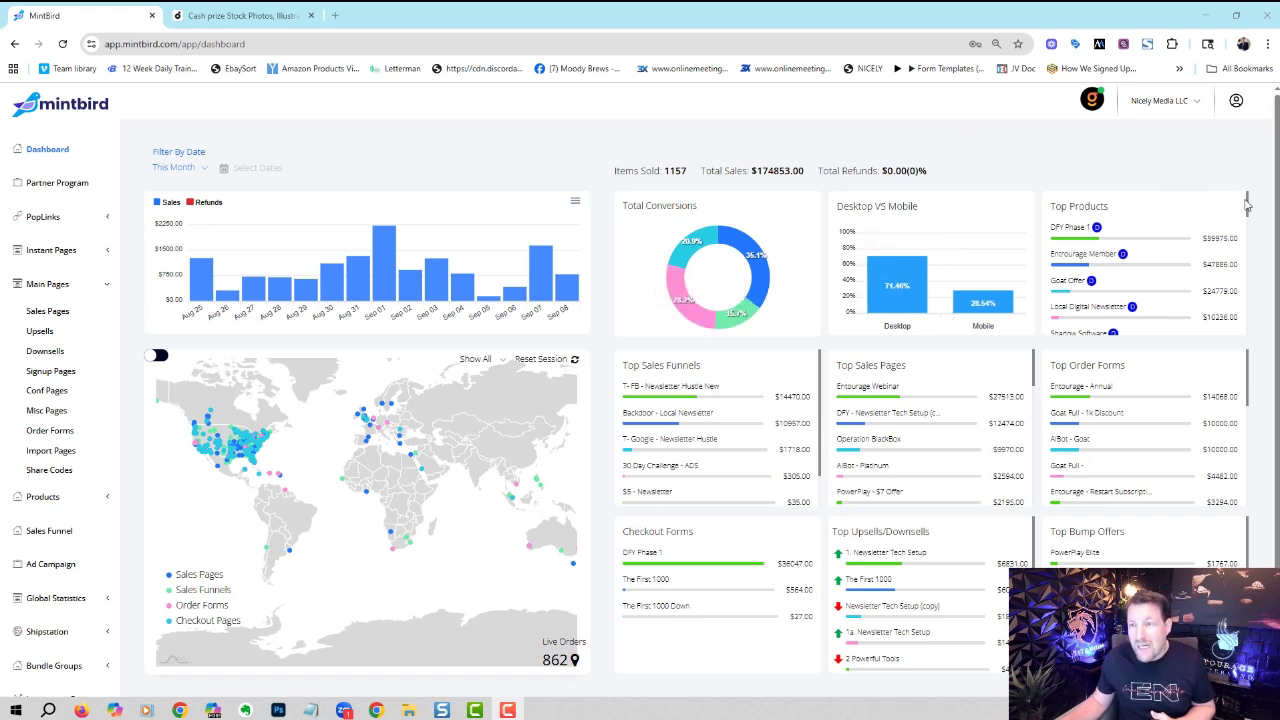
- Open the Sales Pages list and sort it by Most Sales $
scroll(1248, 205, "down", 5)
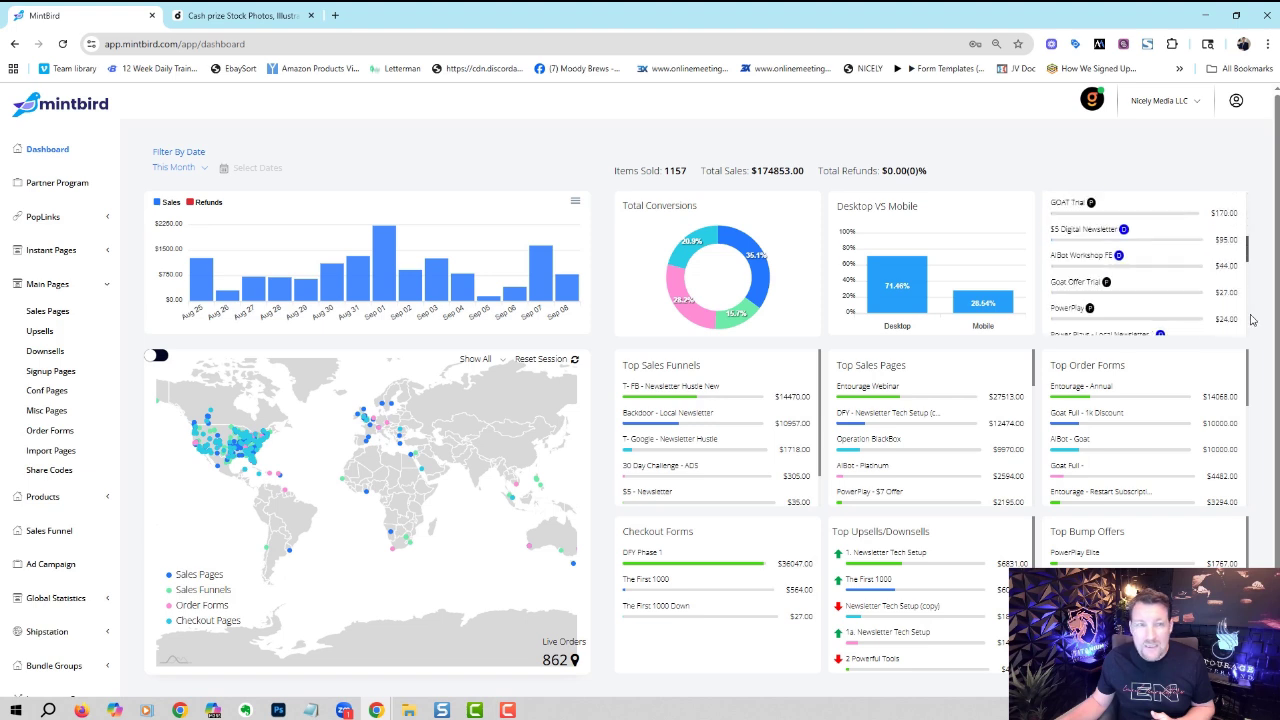
scroll(1256, 276, "up", 5)
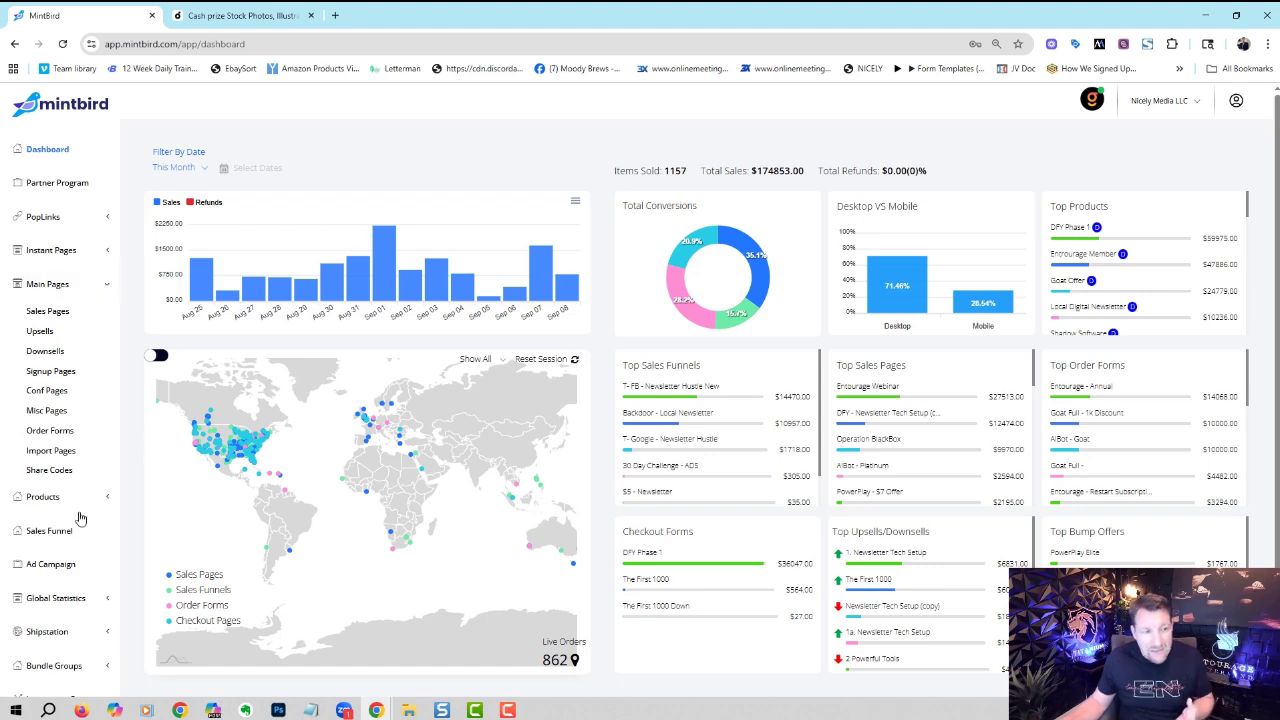
left_click(64, 320)
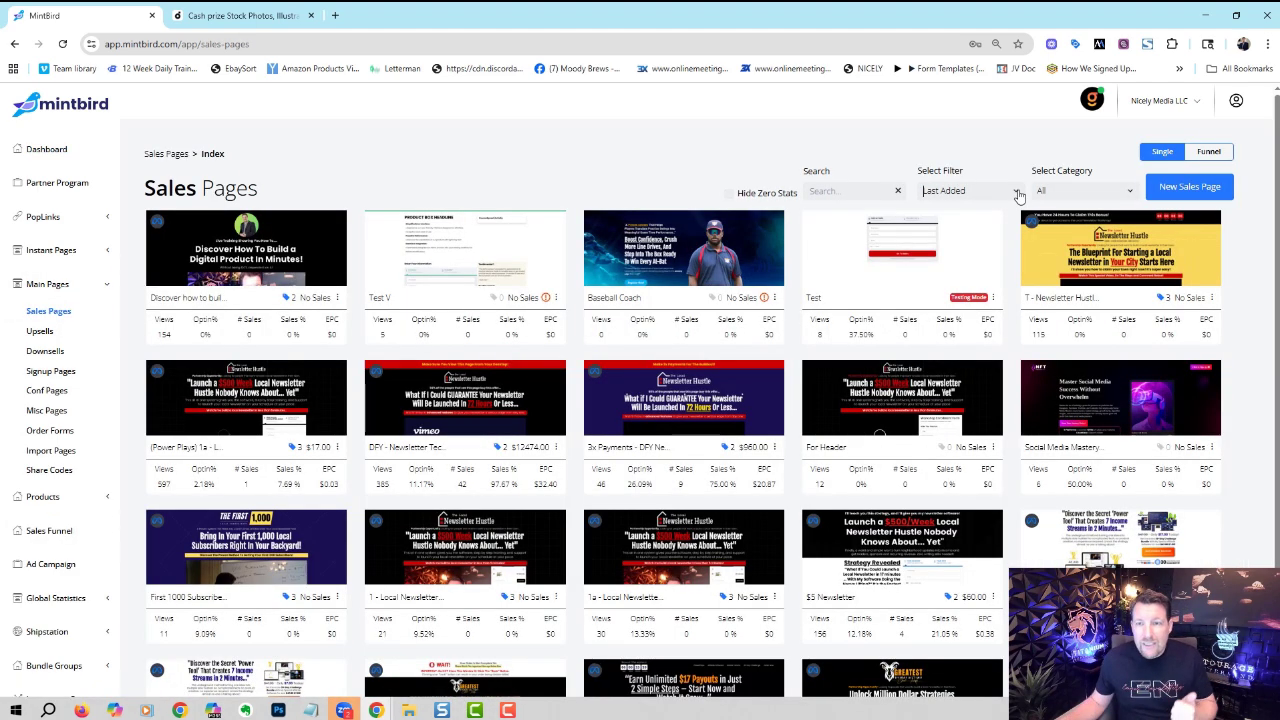
left_click(1018, 192)
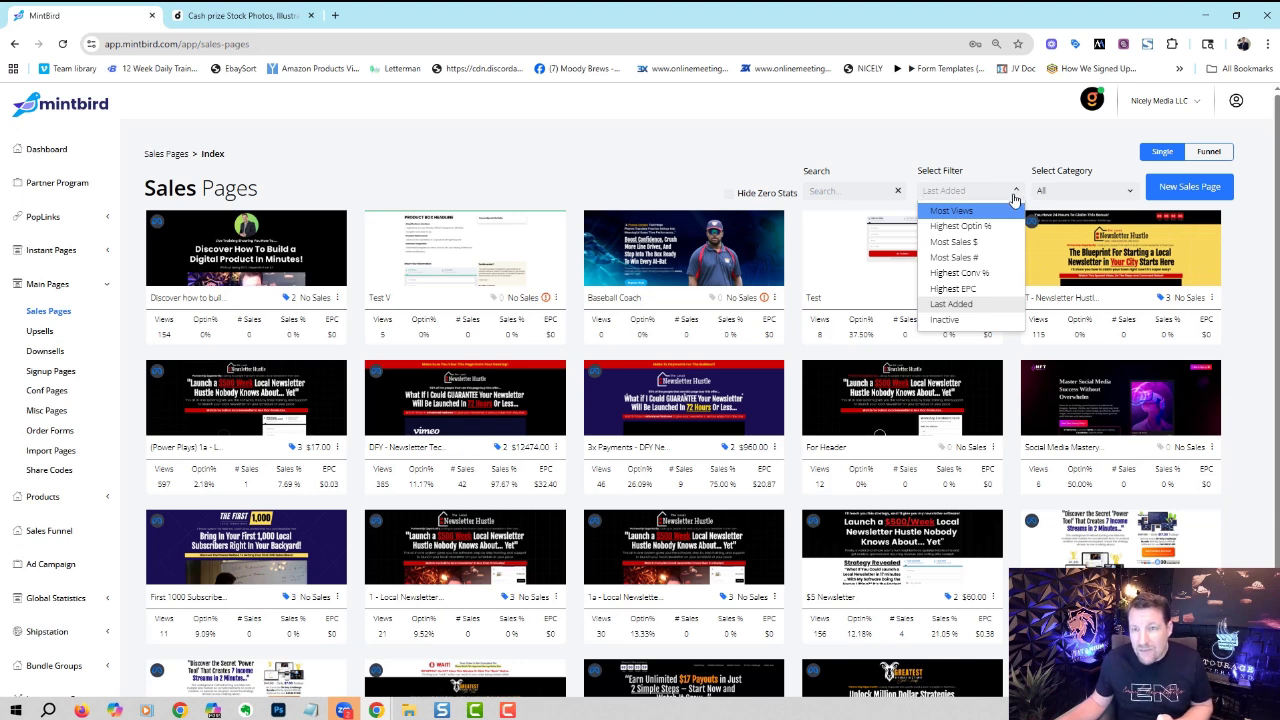
left_click(994, 243)
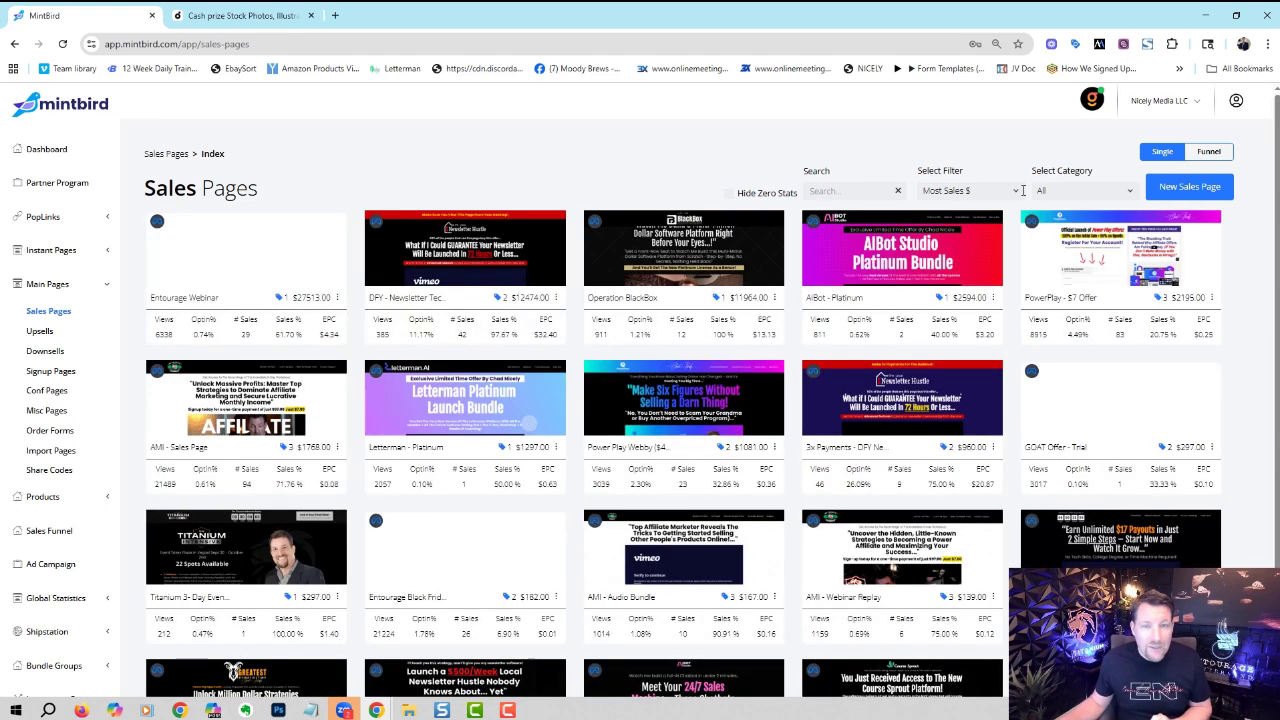
- Check the sort and category dropdowns, keeping Most Sales $ and All categories
left_click(1020, 192)
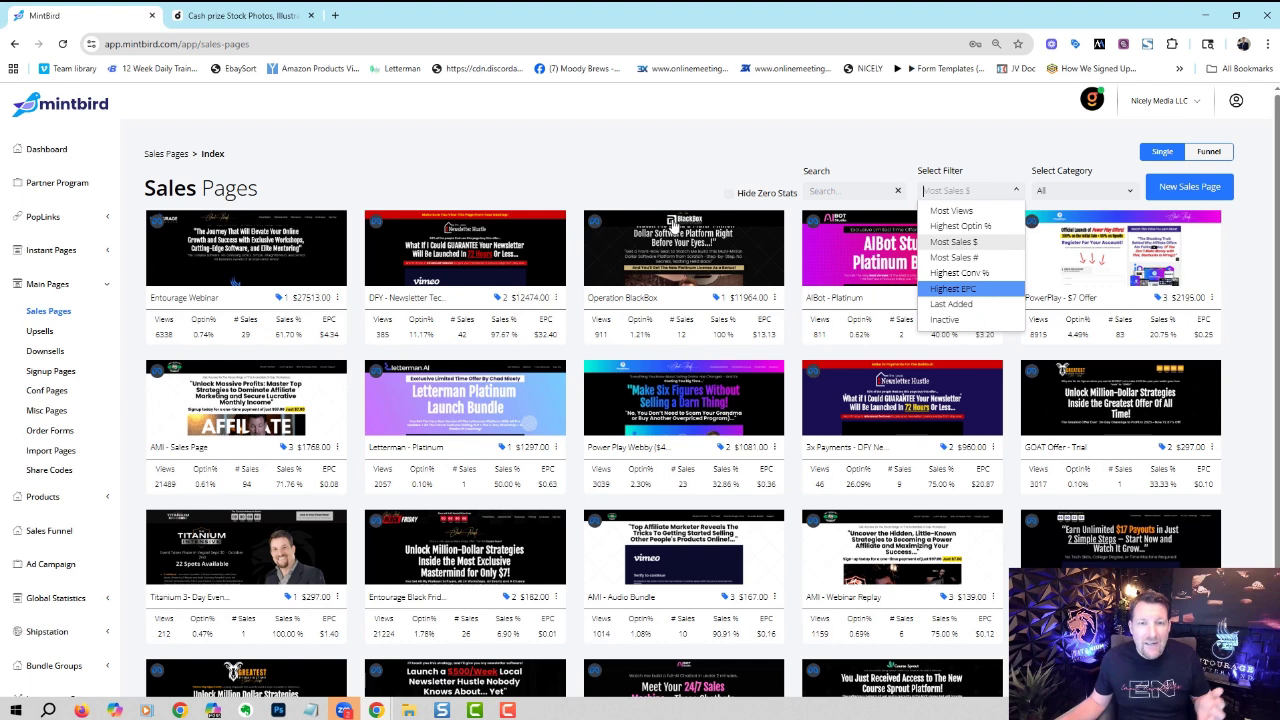
left_click(640, 165)
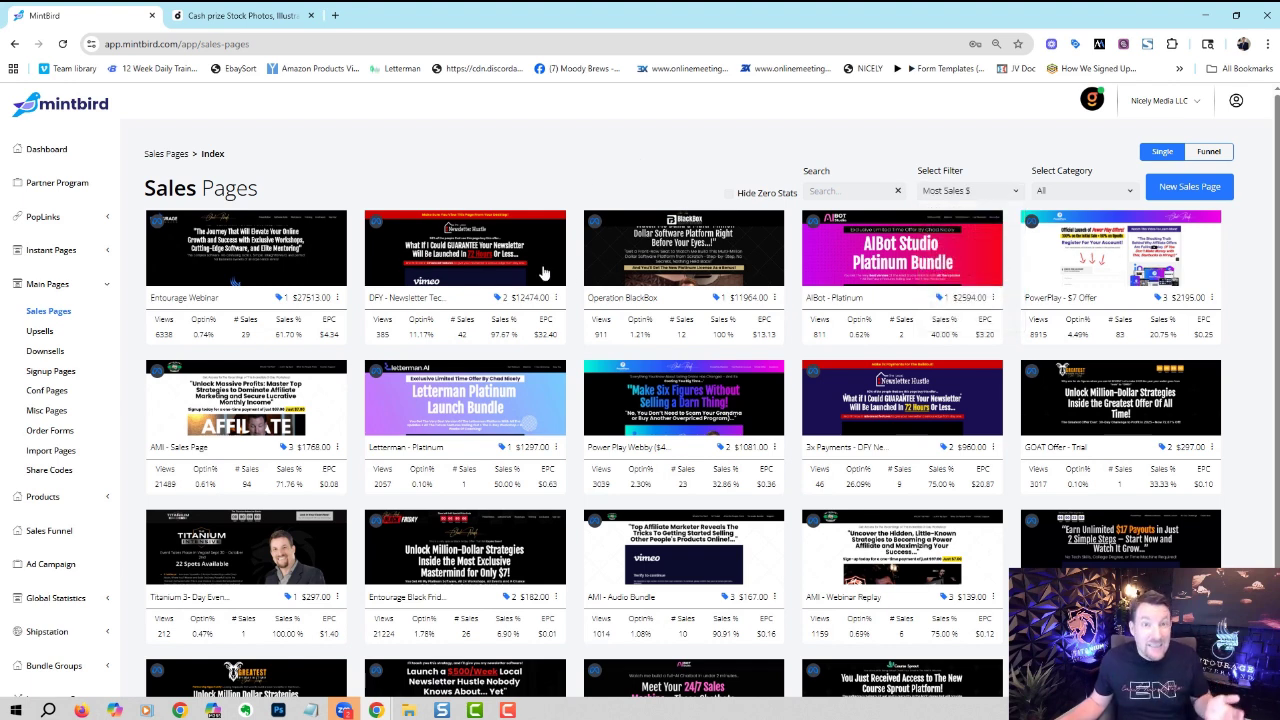
left_click(1045, 195)
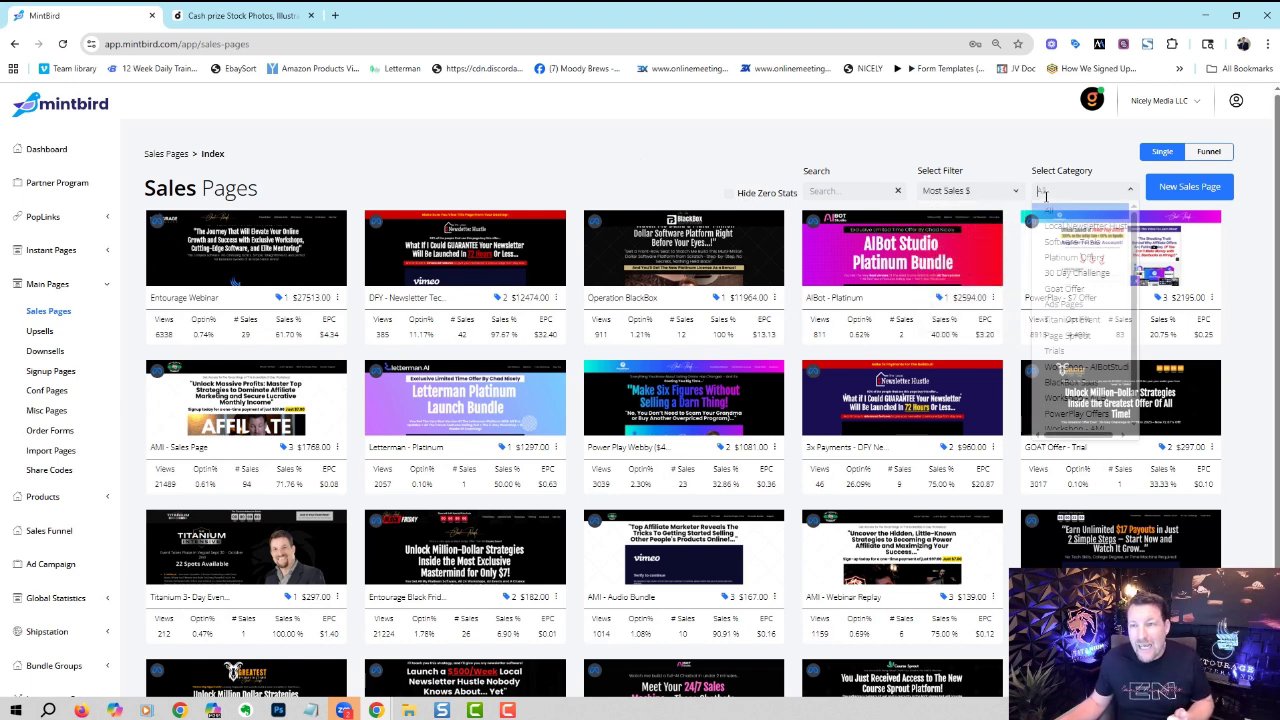
left_click(680, 160)
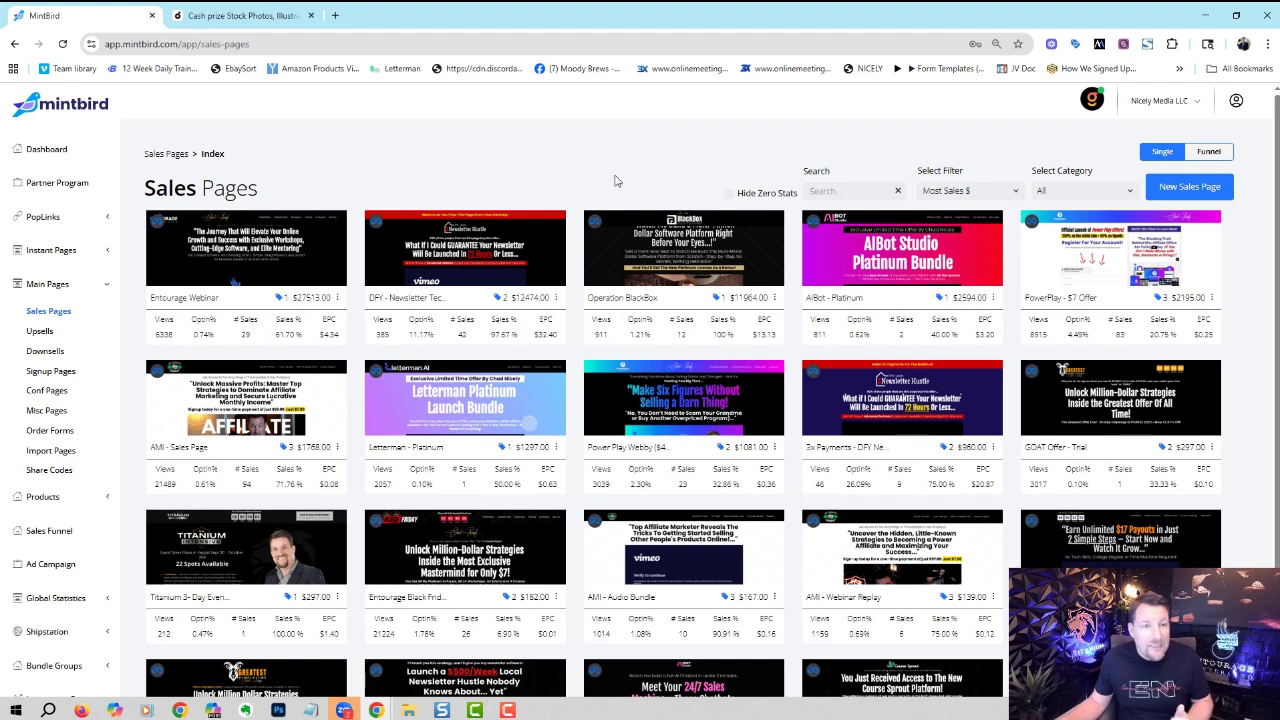
- Show the Upsells list sorted by Most Sales #
left_click(42, 331)
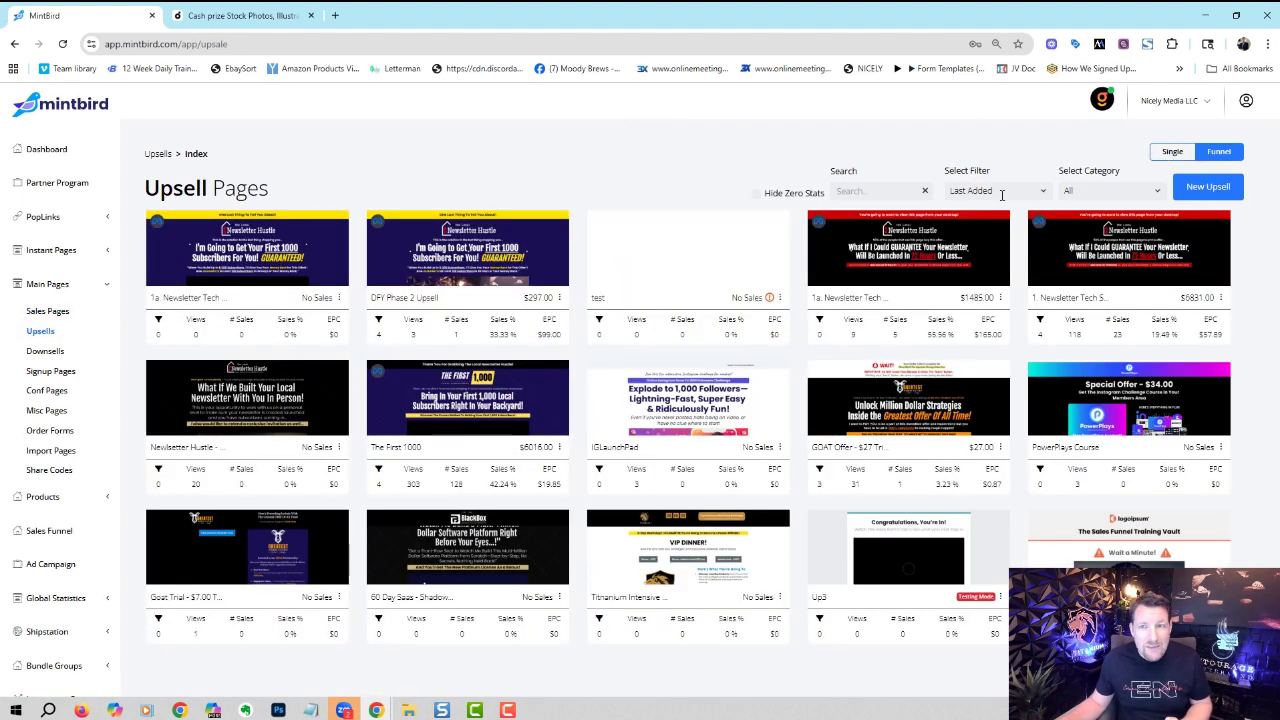
left_click(990, 192)
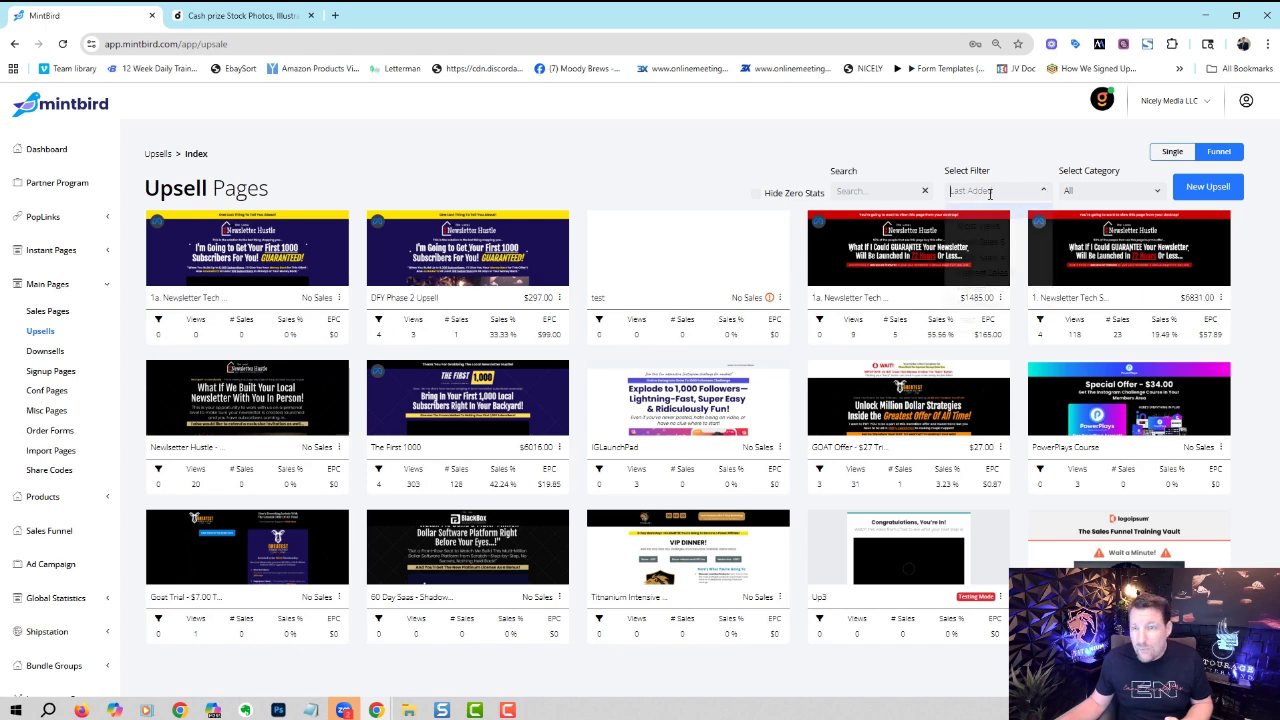
left_click(982, 258)
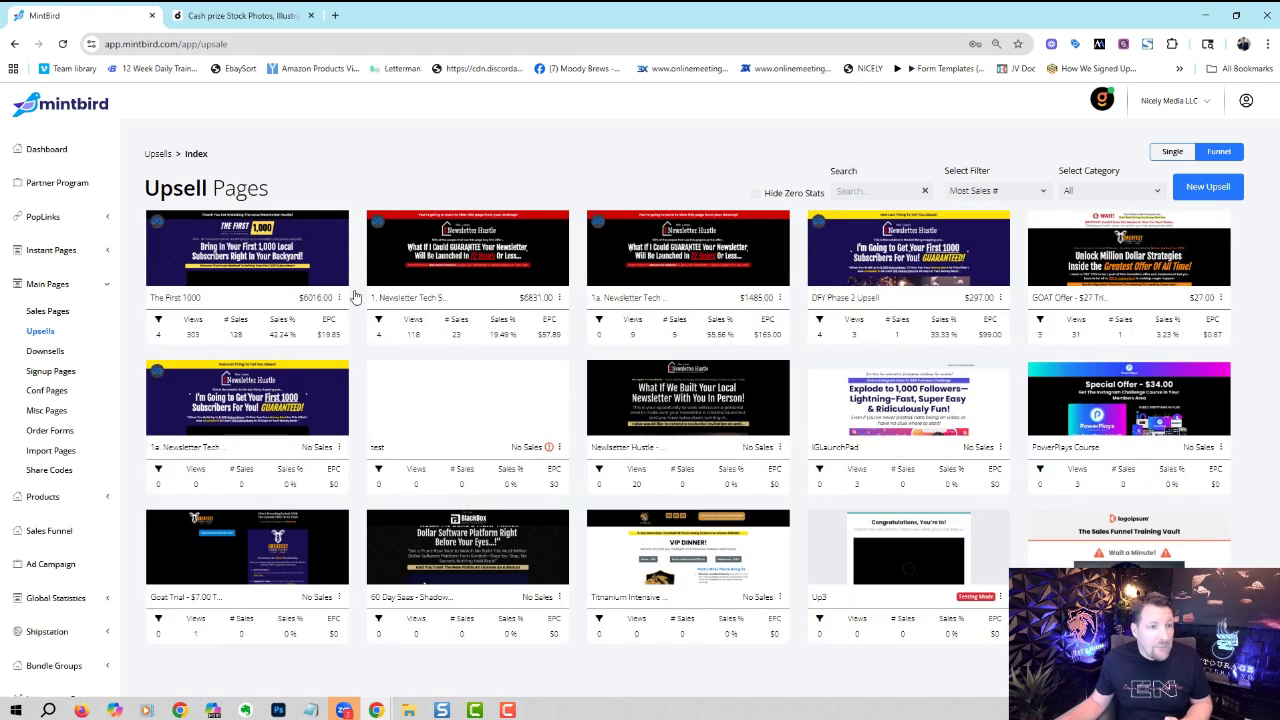
- Browse the Downsells, Signup, Conf and Misc Pages lists, then collapse Main Pages
left_click(57, 350)
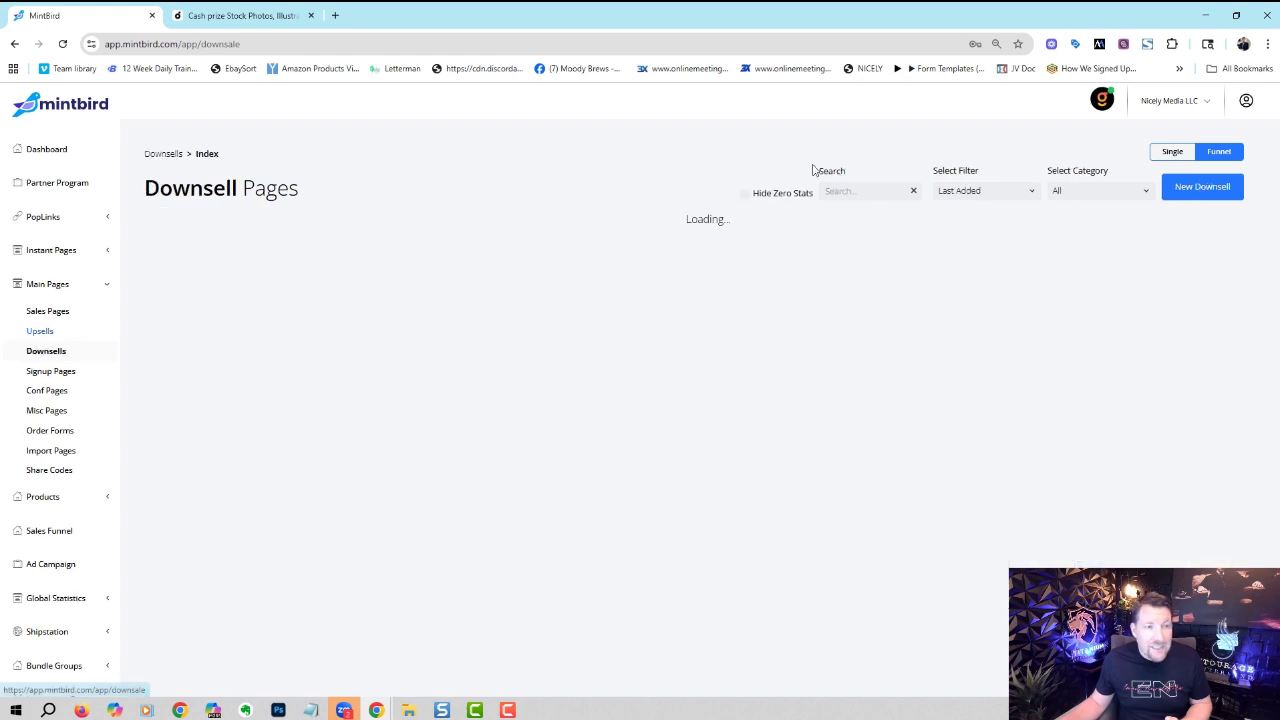
left_click(66, 373)
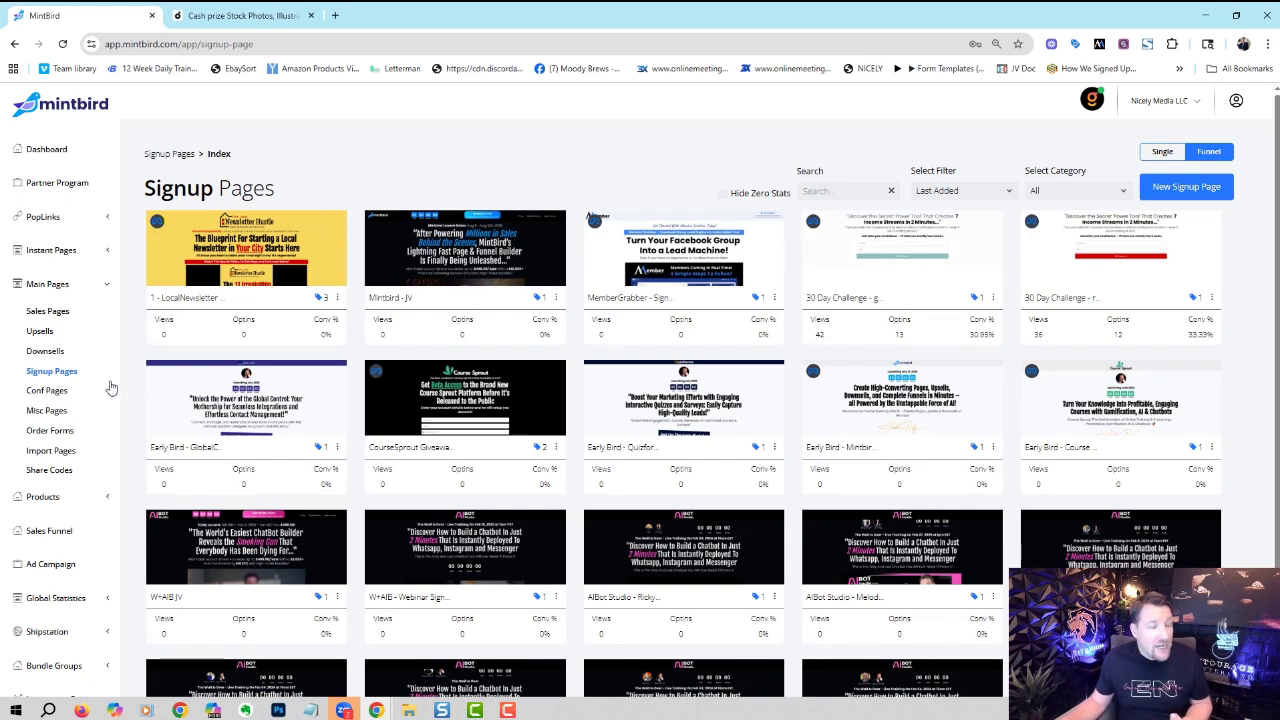
left_click(50, 390)
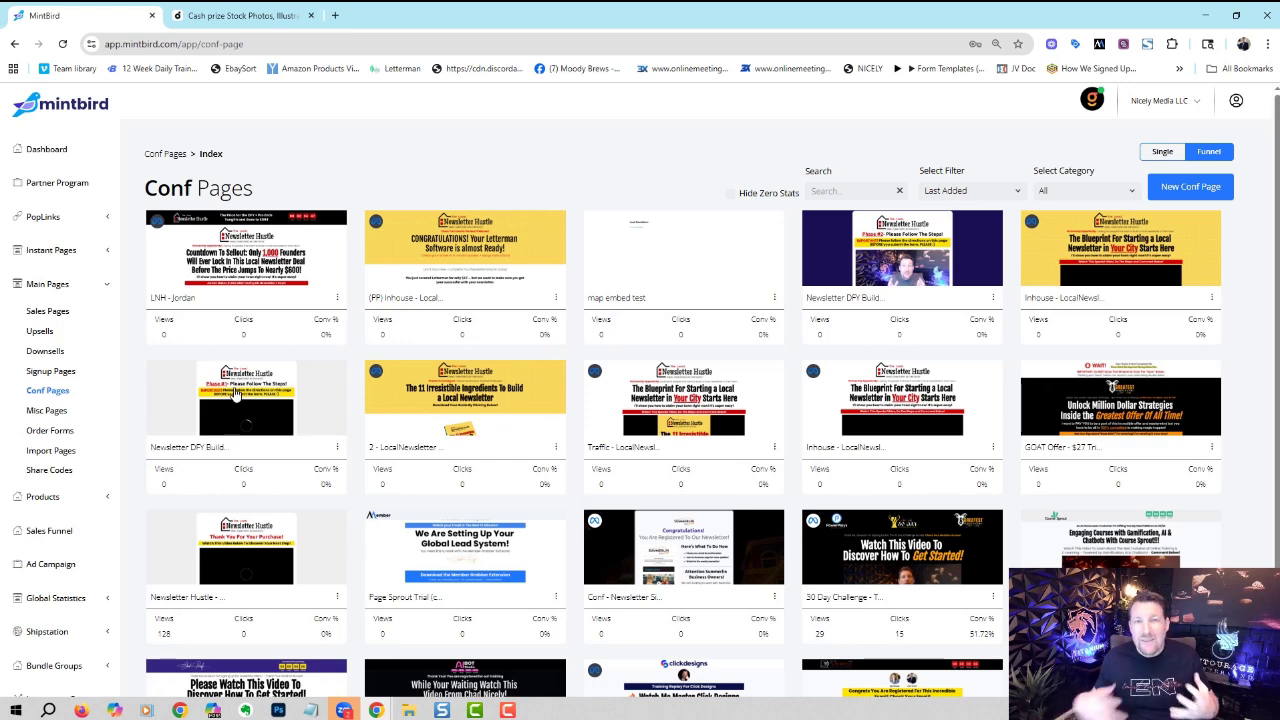
left_click(47, 410)
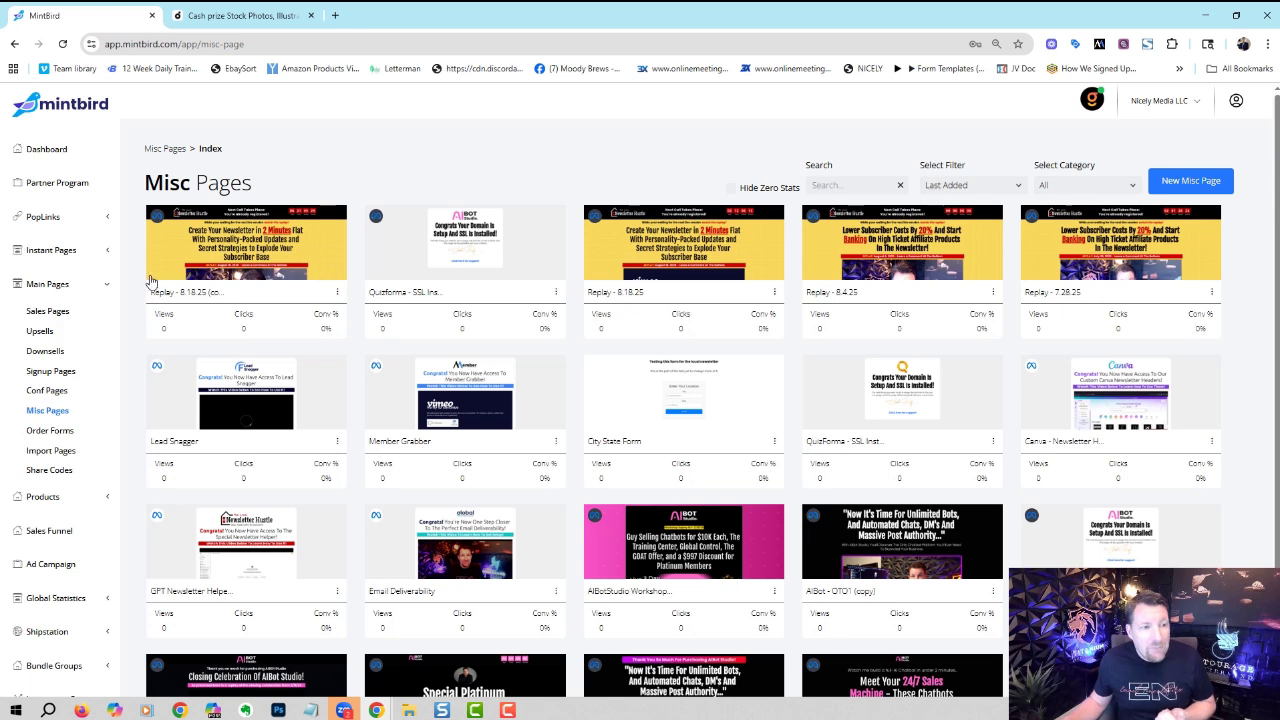
left_click(107, 286)
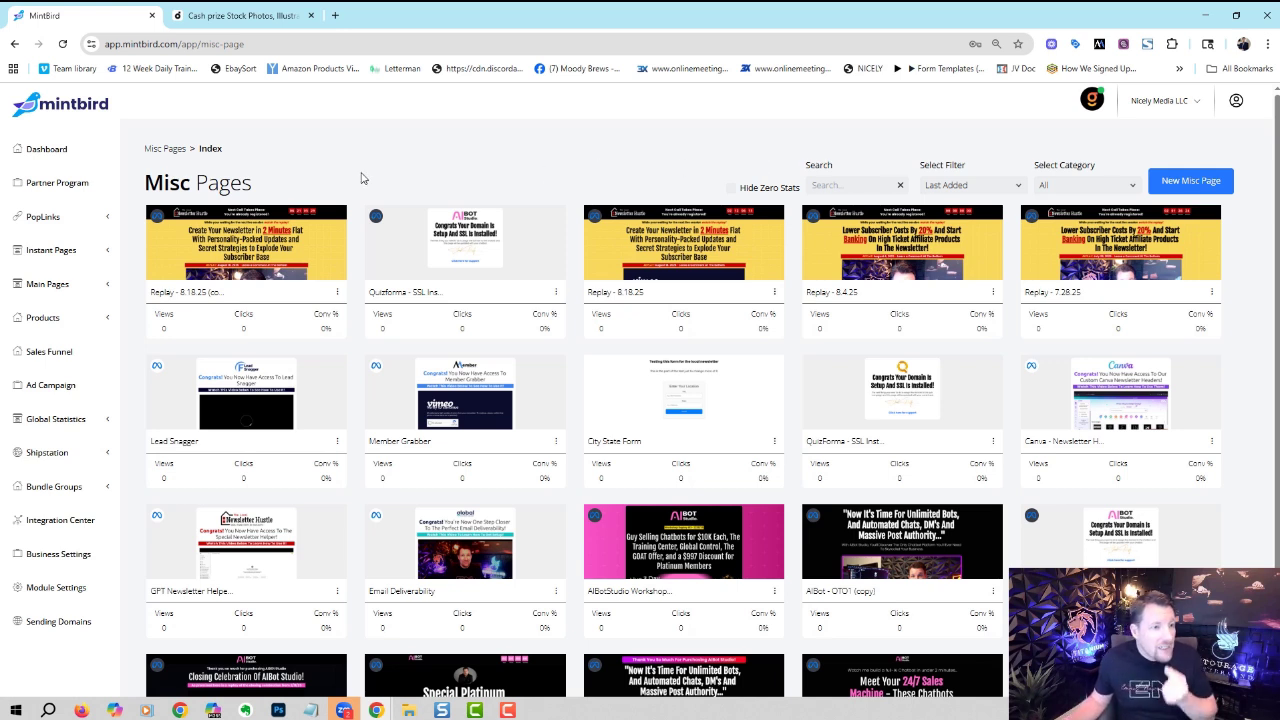
- Open the Digital Products list sorted by Most Sales $
left_click(110, 319)
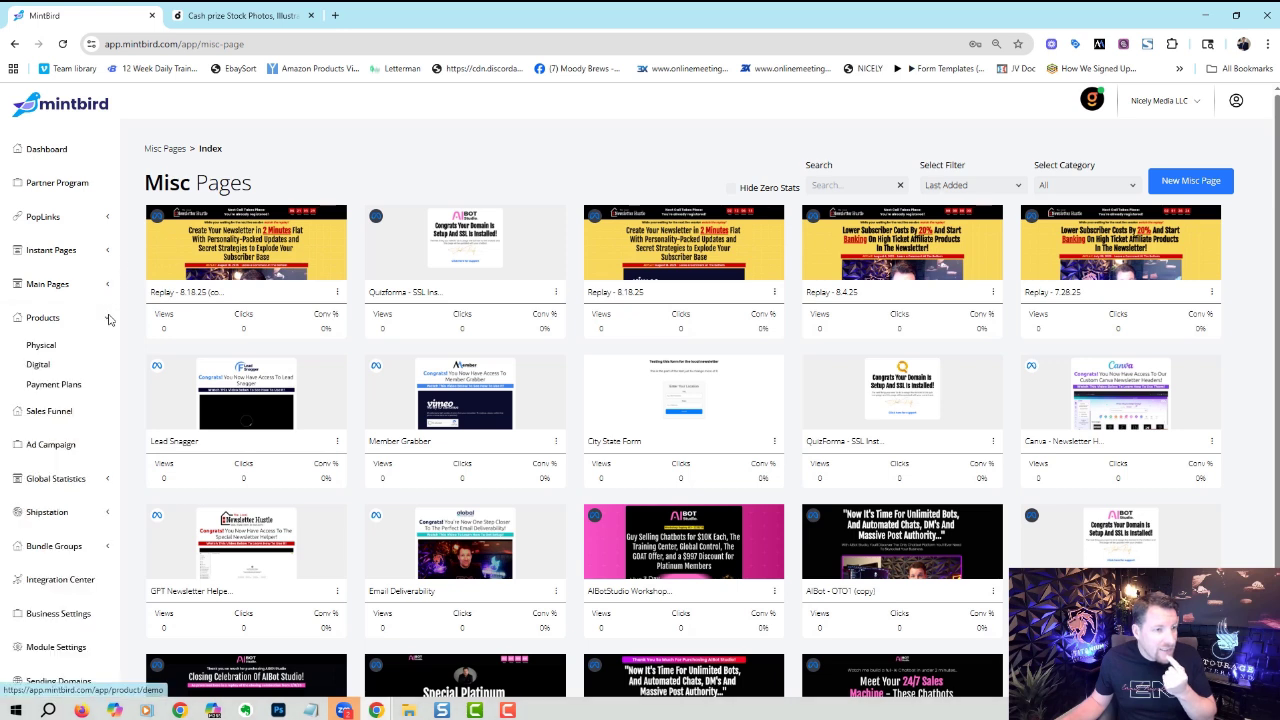
left_click(45, 366)
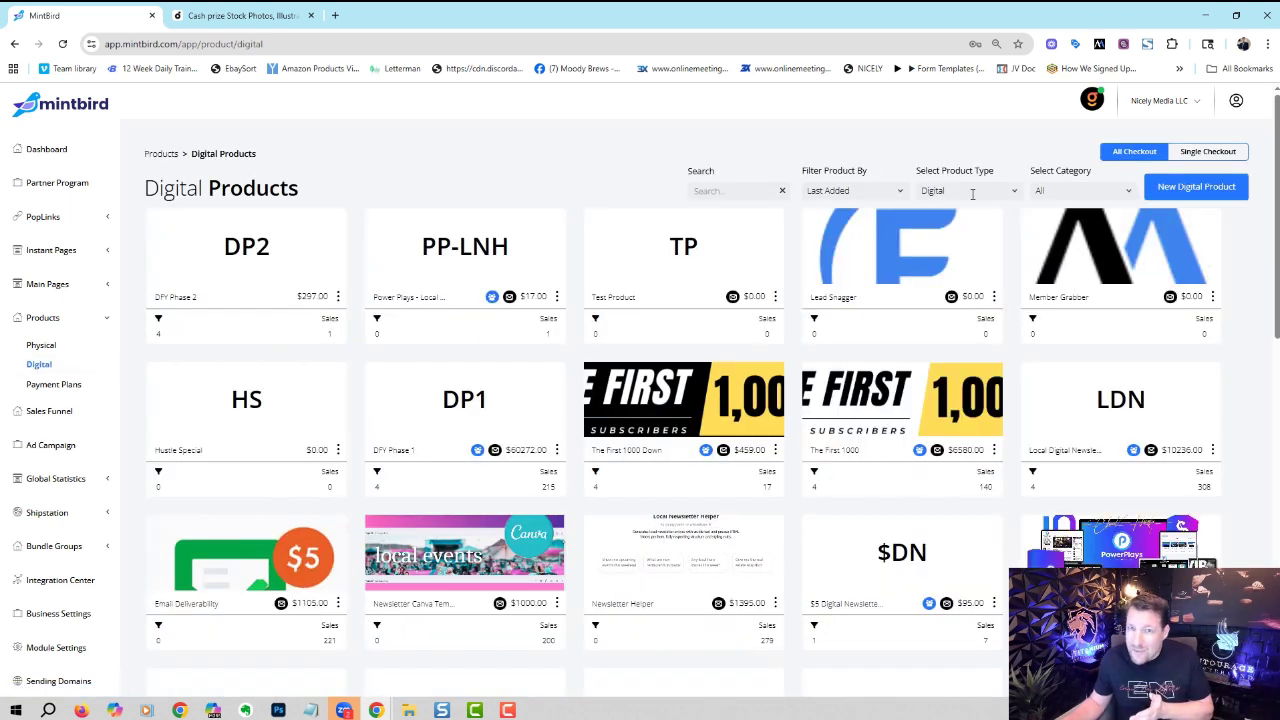
left_click(876, 191)
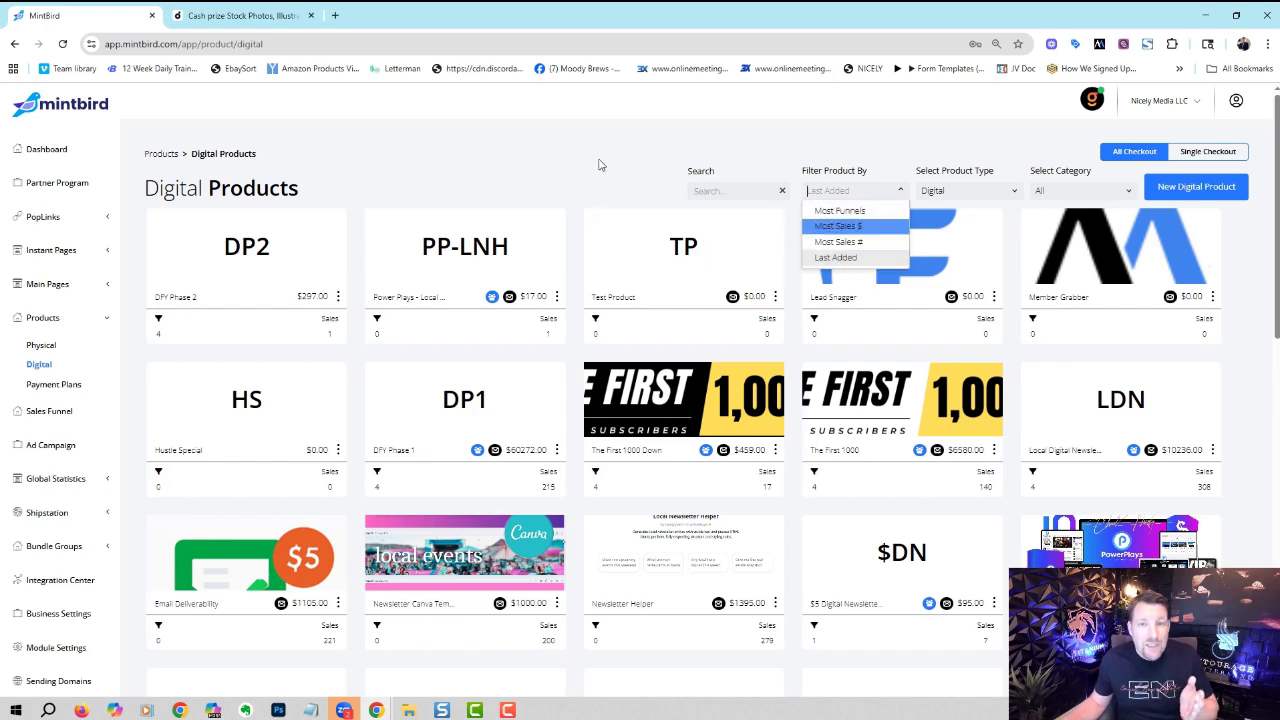
key("Return")
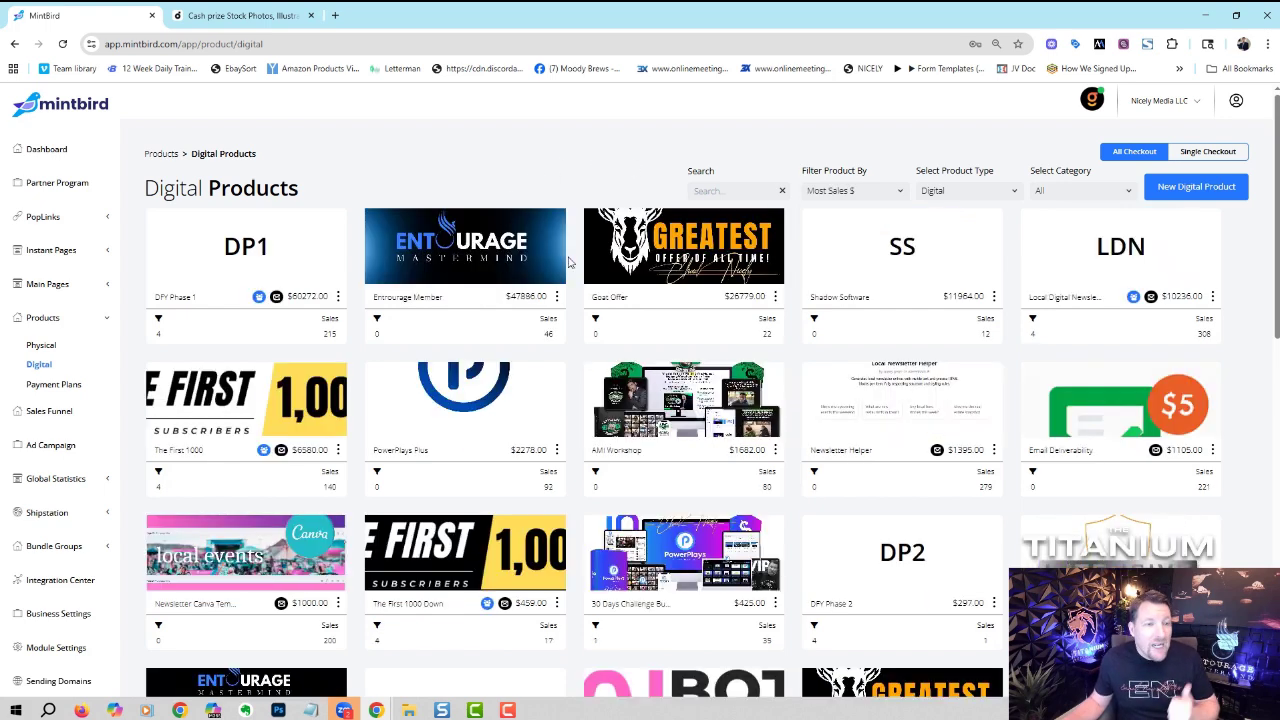
- Preview the Goat Offer's order form, then go back to the product list
left_click(775, 296)
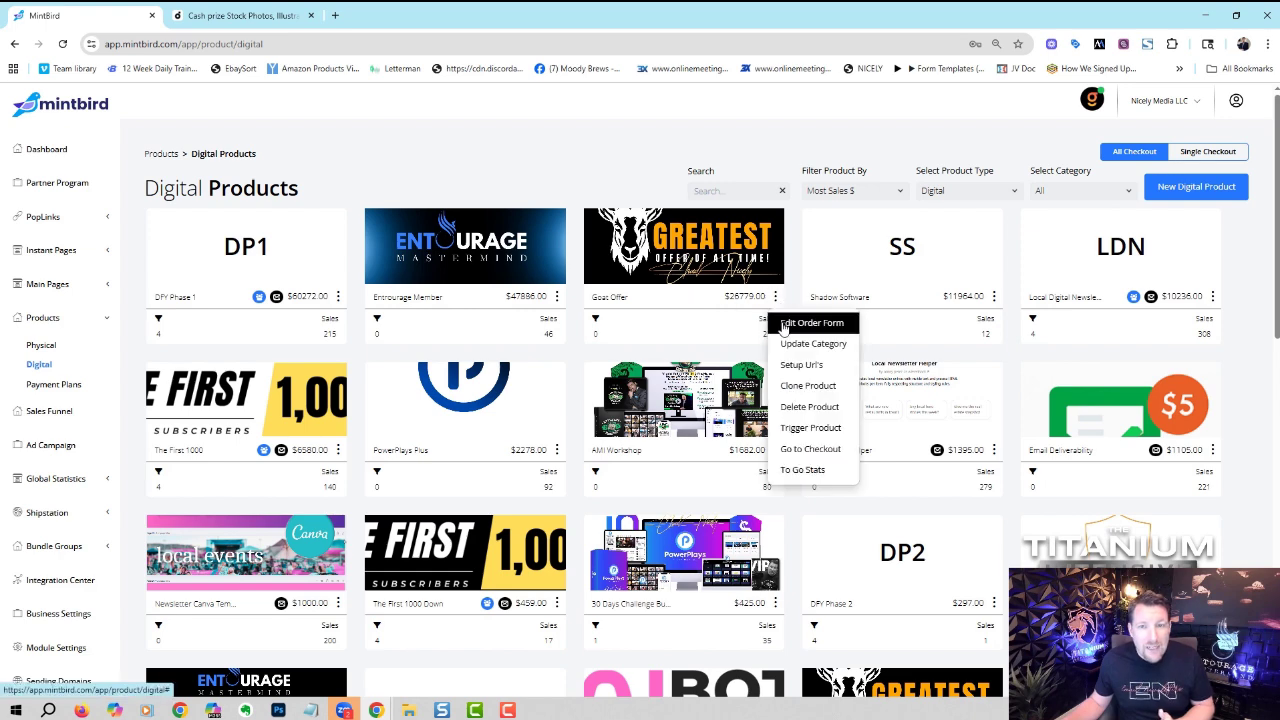
left_click(790, 323)
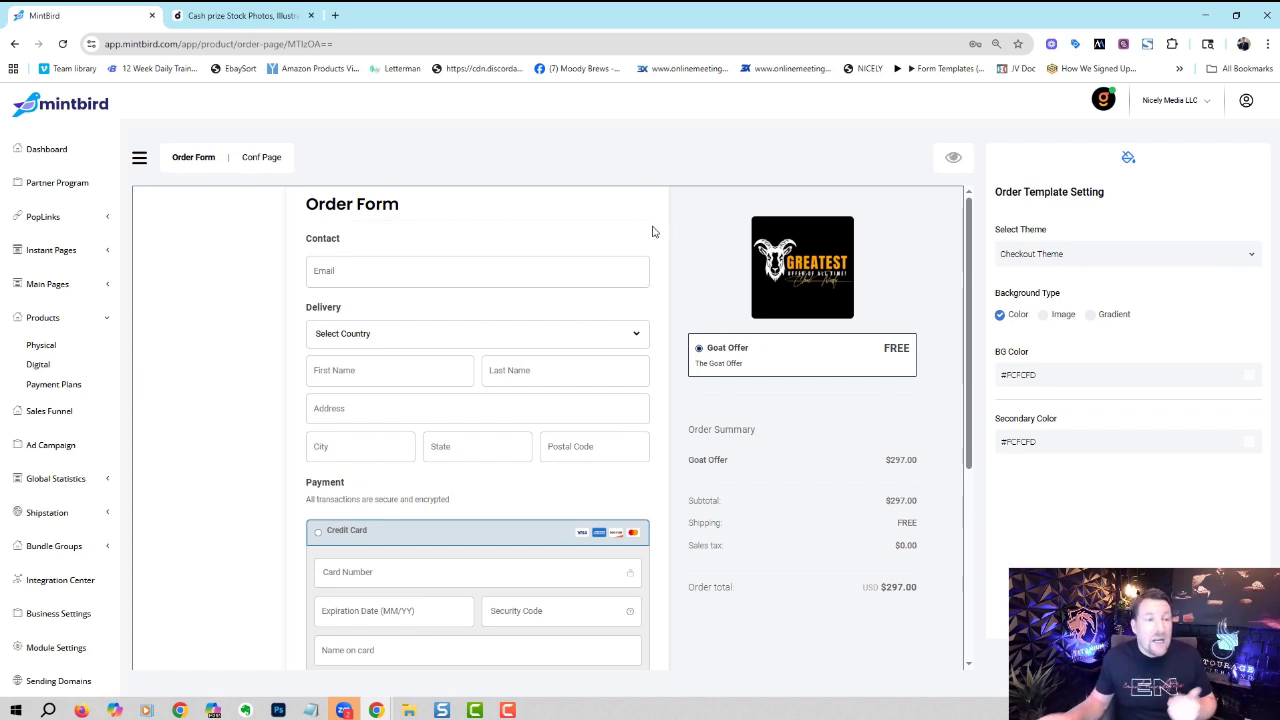
left_click(15, 44)
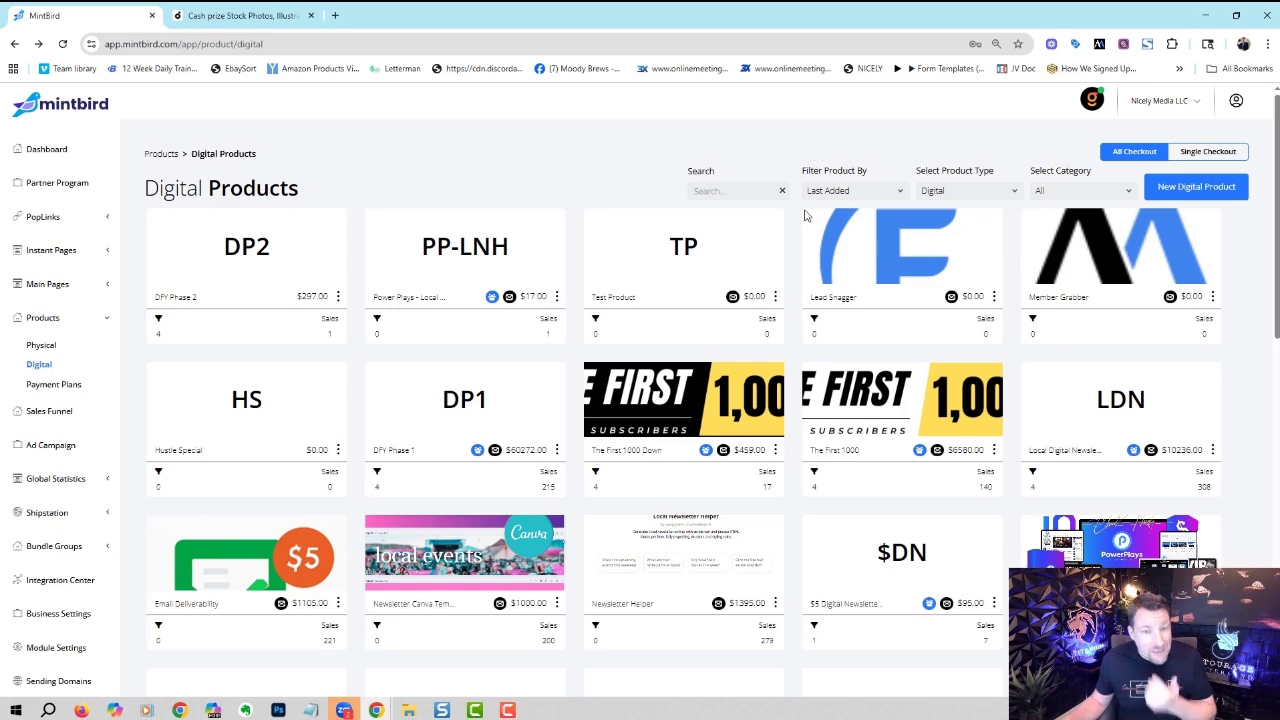
- Open The First 1000 Down, leave payment on One Time, then go to Sales Pages
left_click(685, 398)
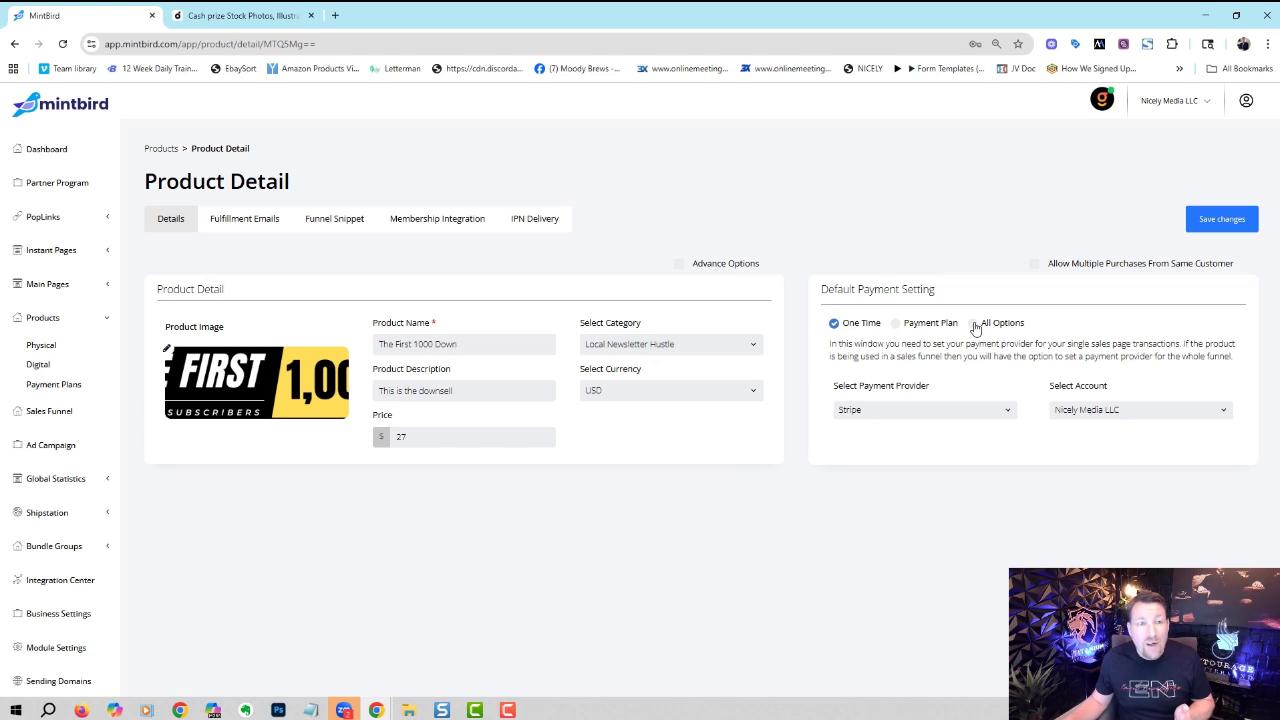
left_click(974, 324)
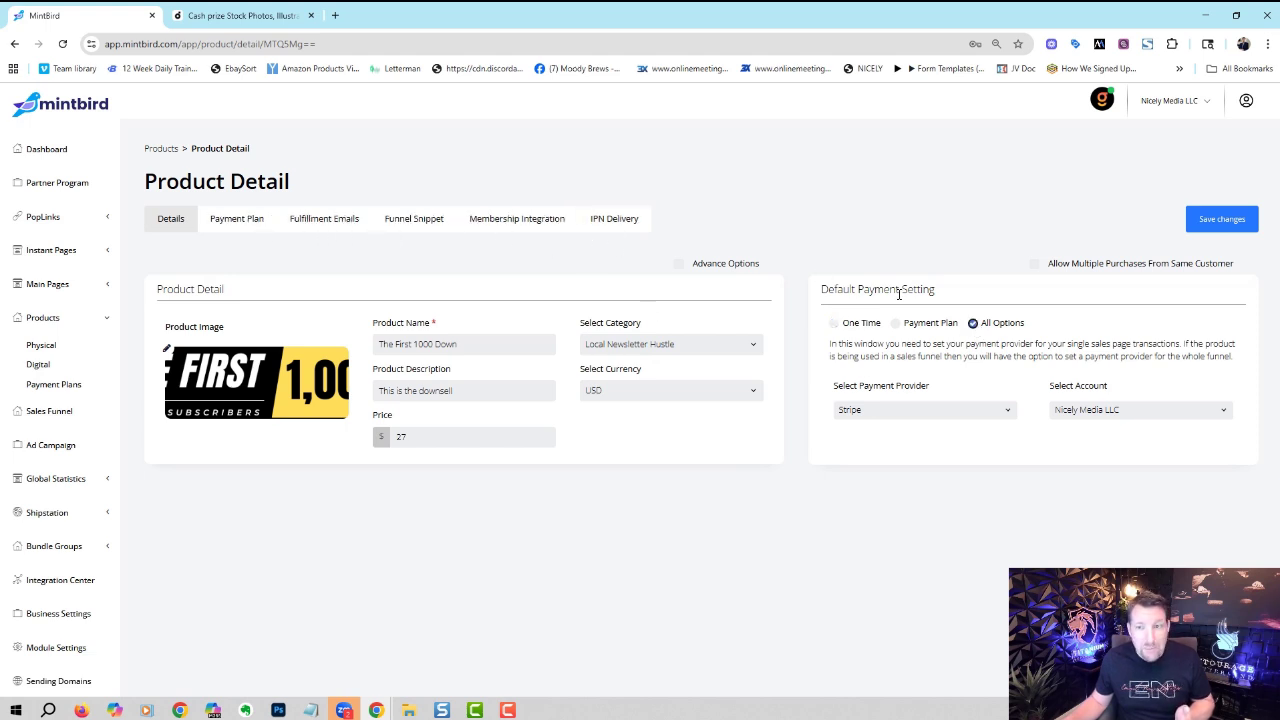
left_click(834, 324)
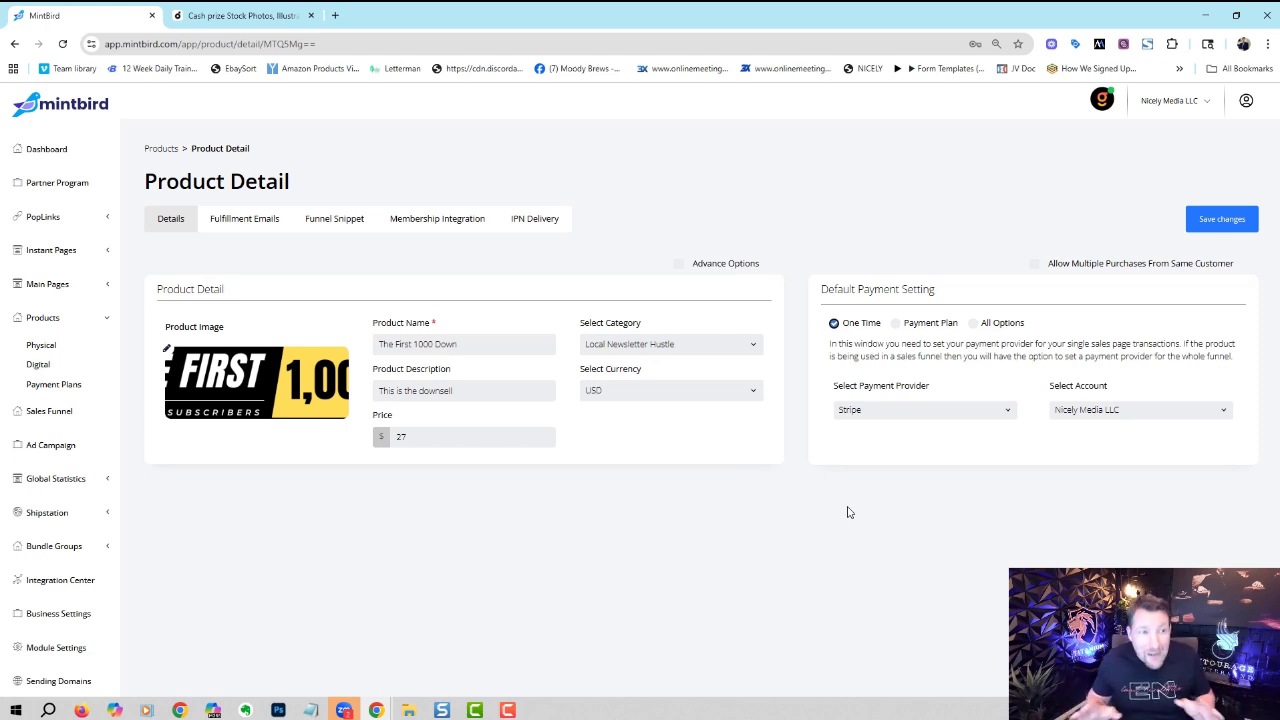
left_click(103, 286)
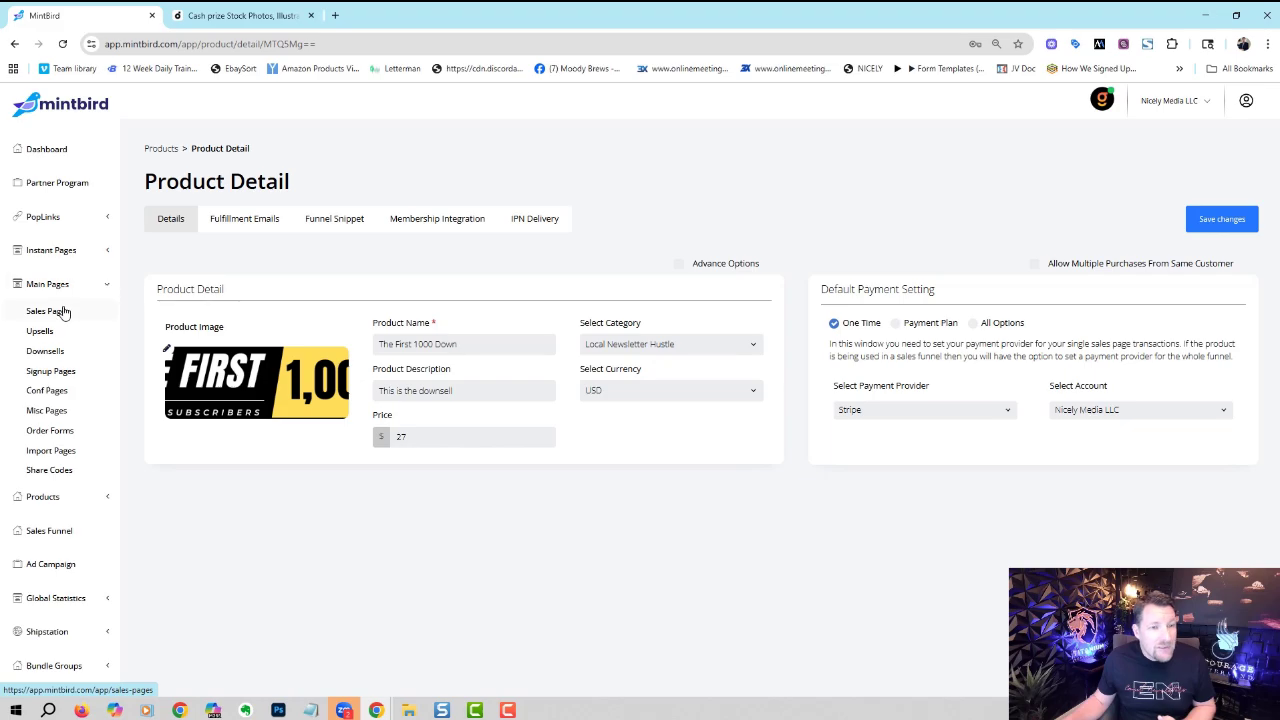
left_click(63, 312)
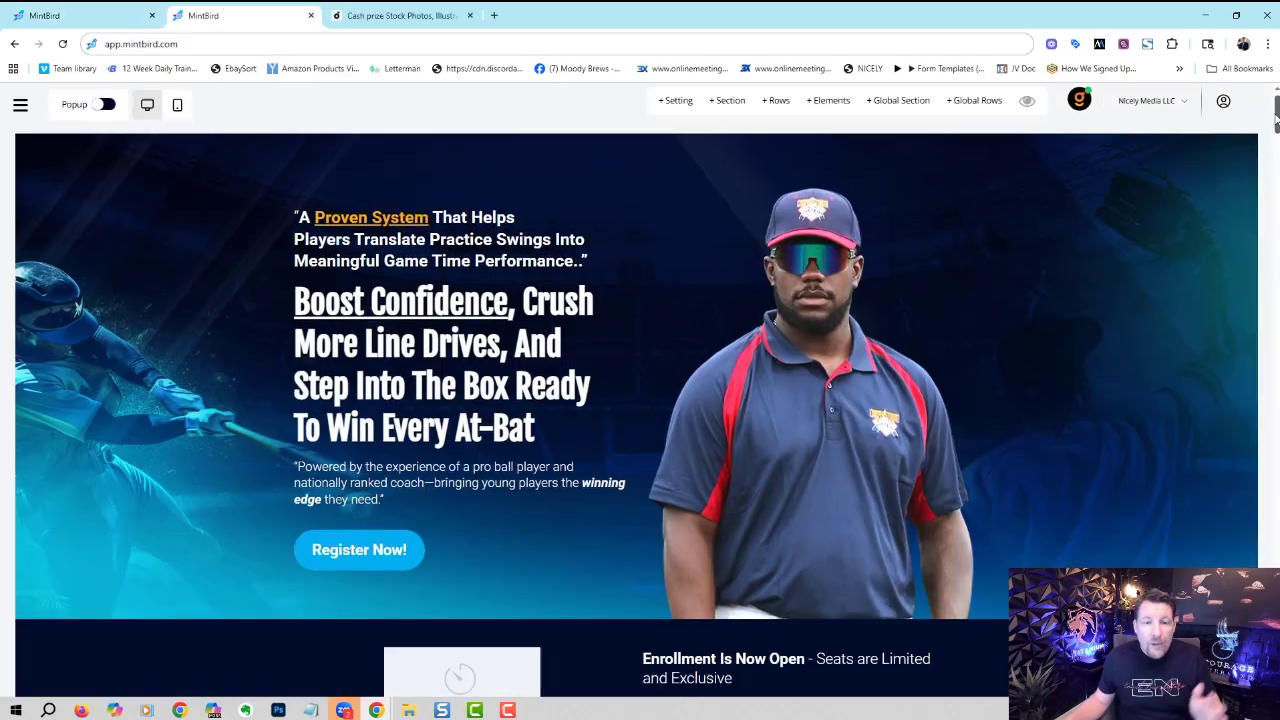
left_click_drag(1276, 118, 1238, 112)
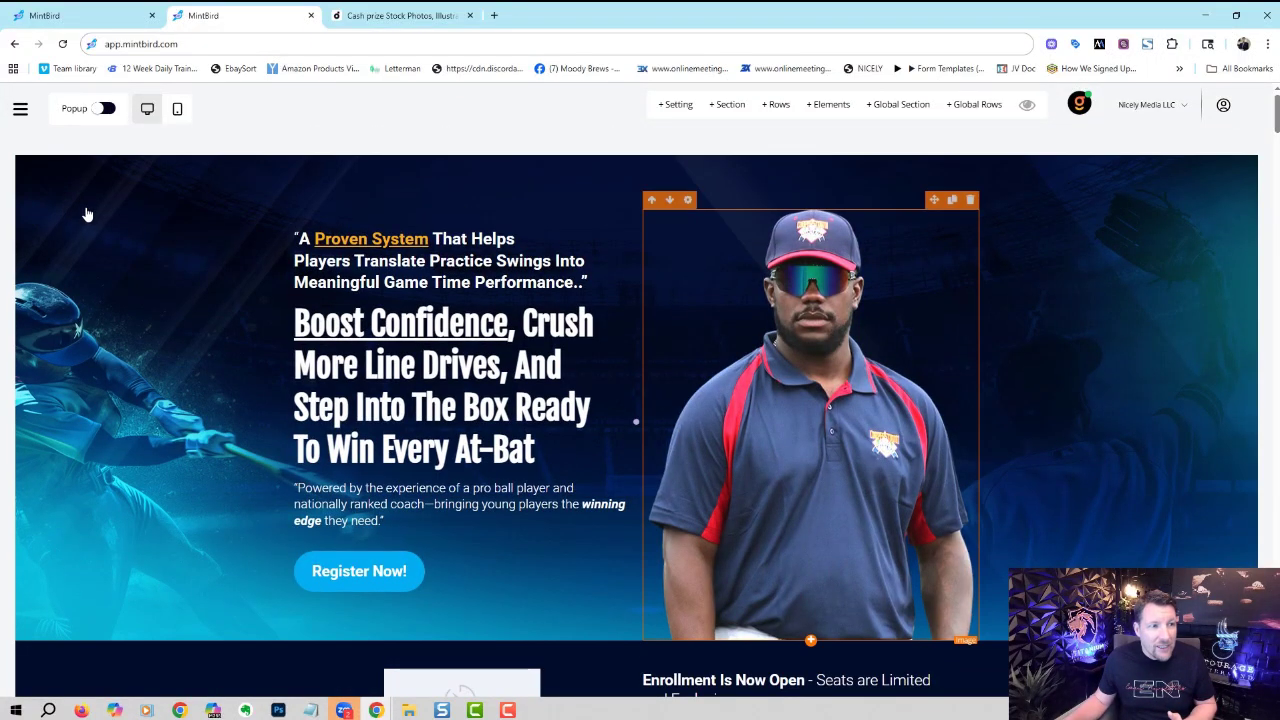
left_click(23, 205)
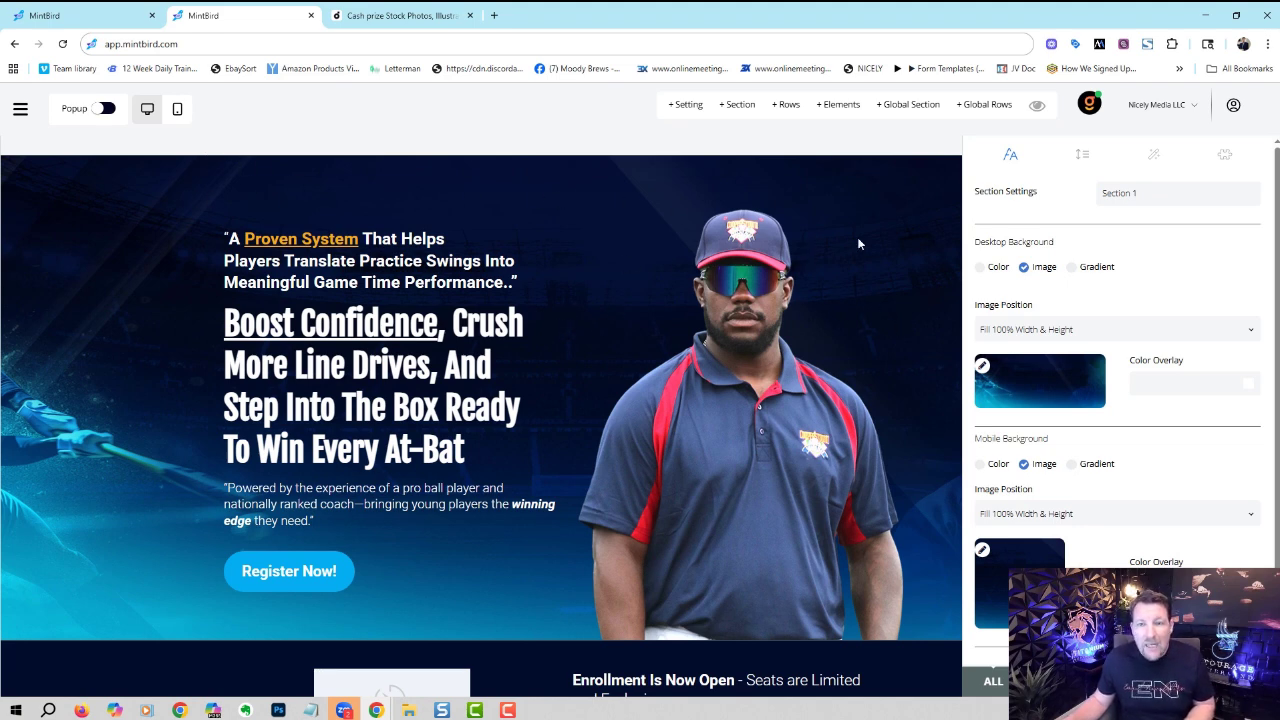
left_click(980, 268)
left_click(1027, 269)
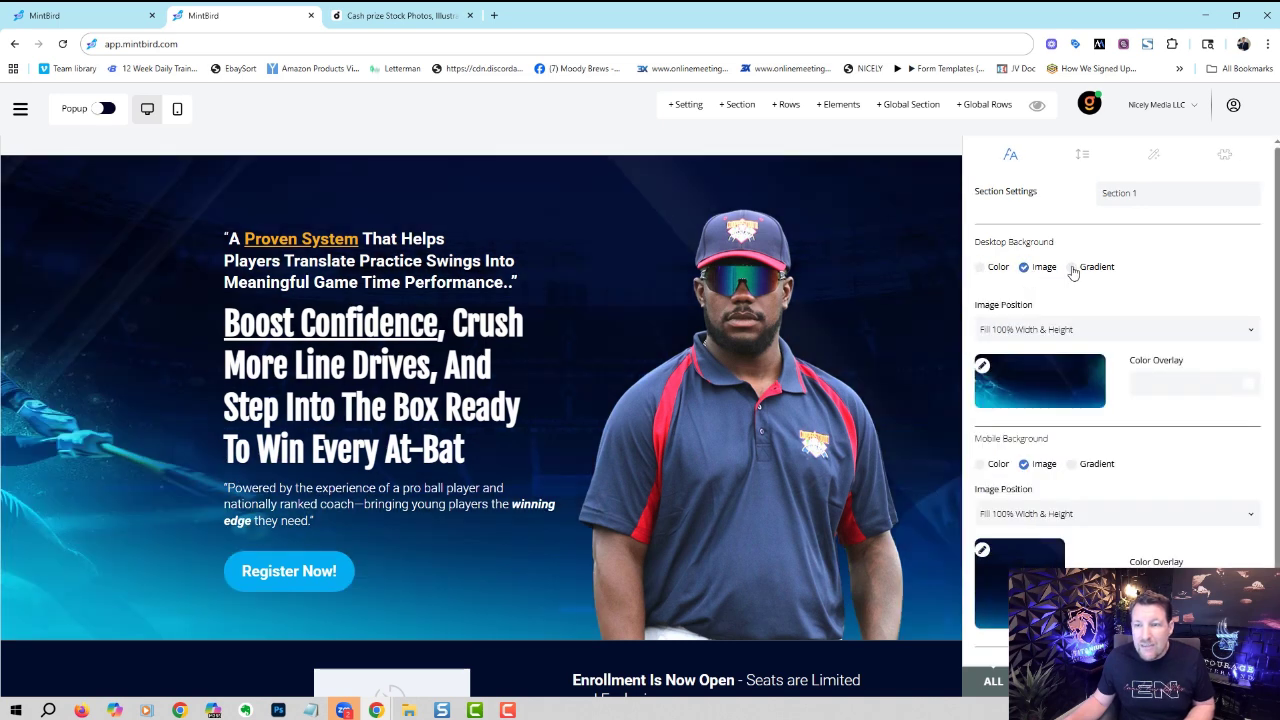
left_click(1071, 268)
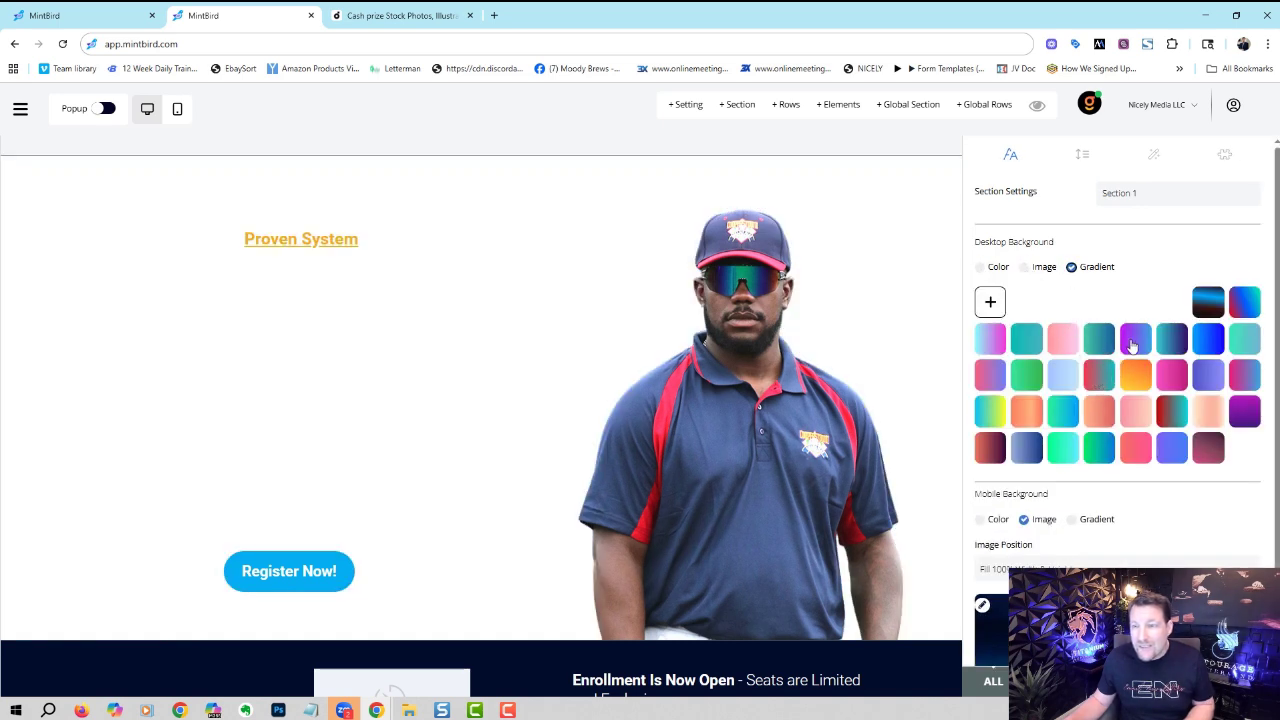
left_click(1138, 334)
left_click(1172, 340)
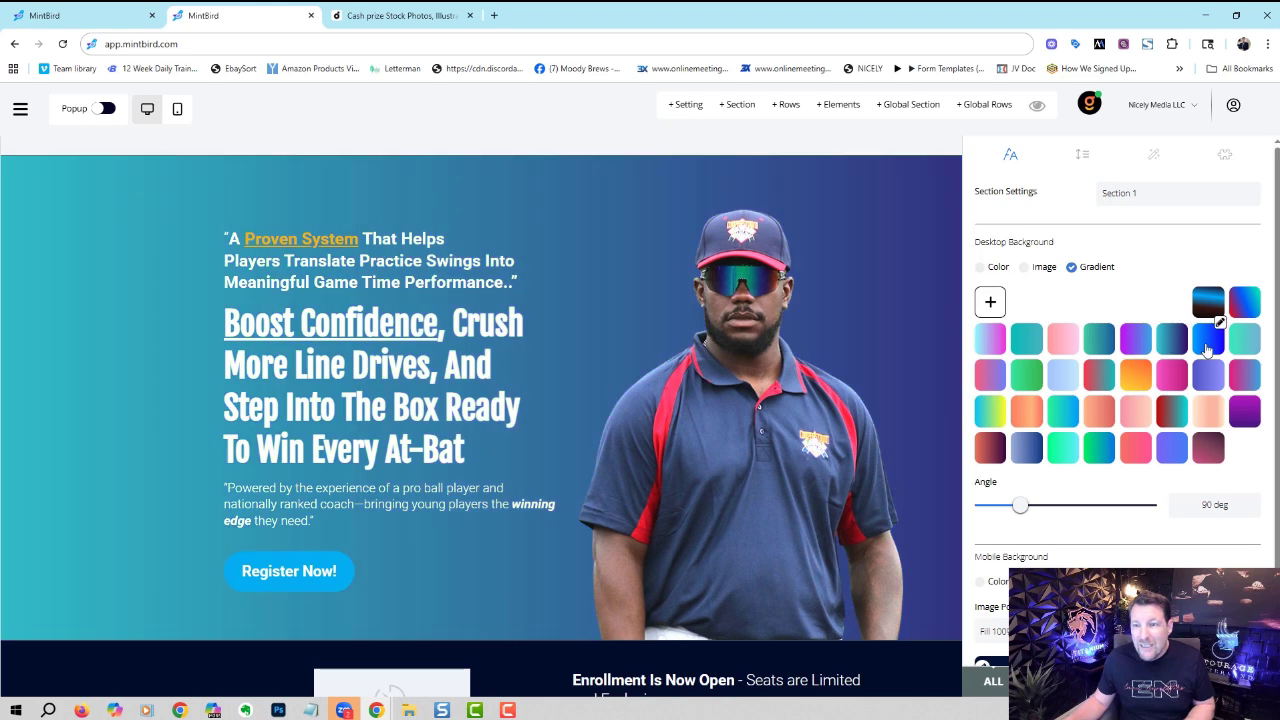
left_click(1207, 346)
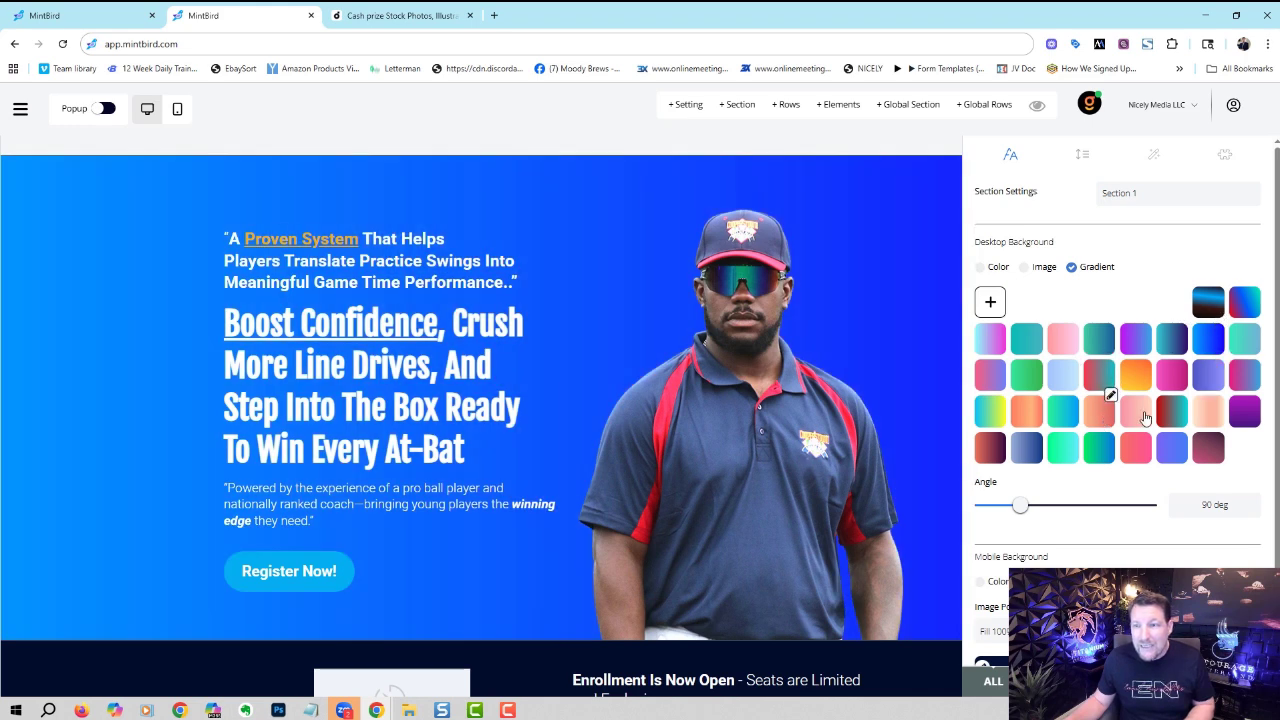
left_click(1140, 413)
left_click(980, 267)
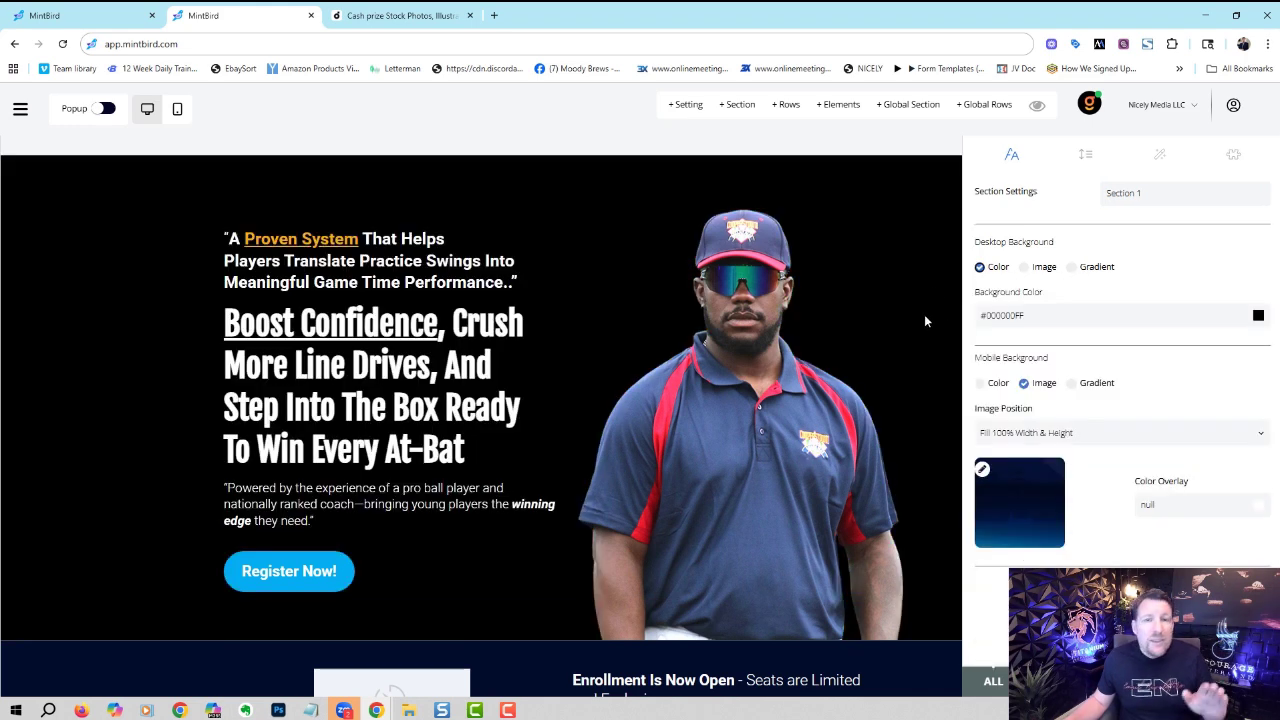
left_click(1023, 267)
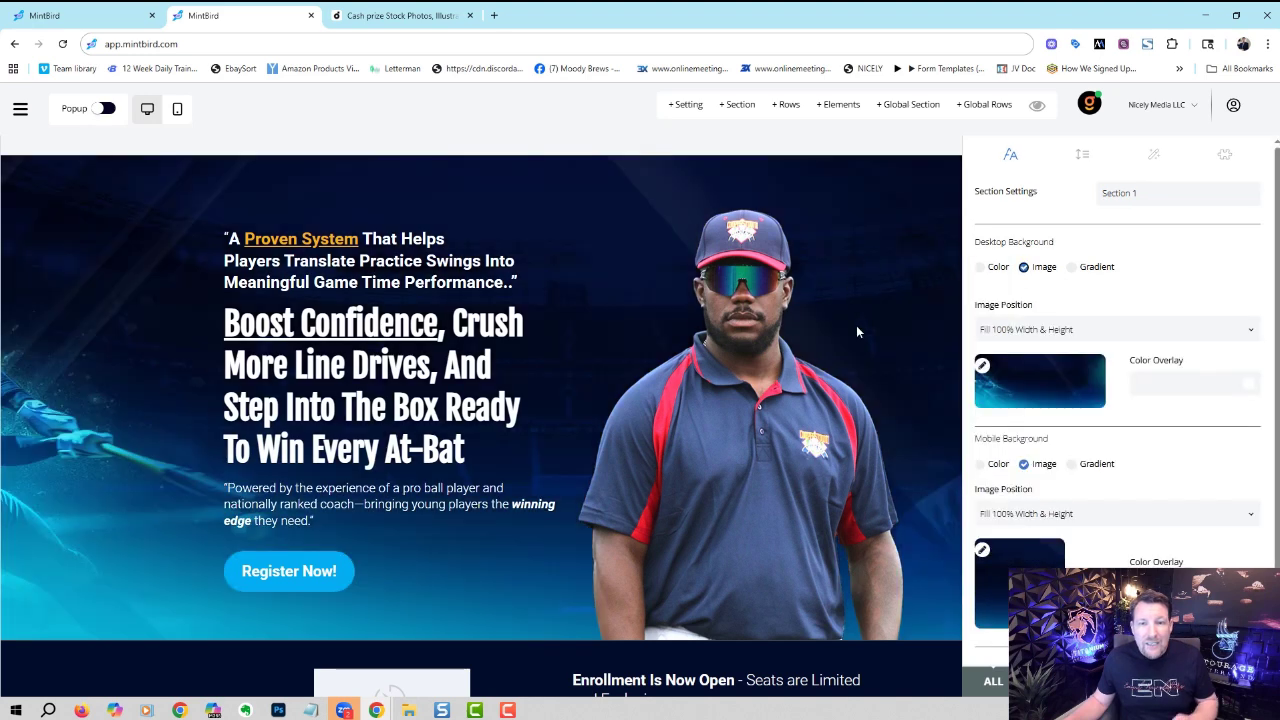
left_click(895, 287)
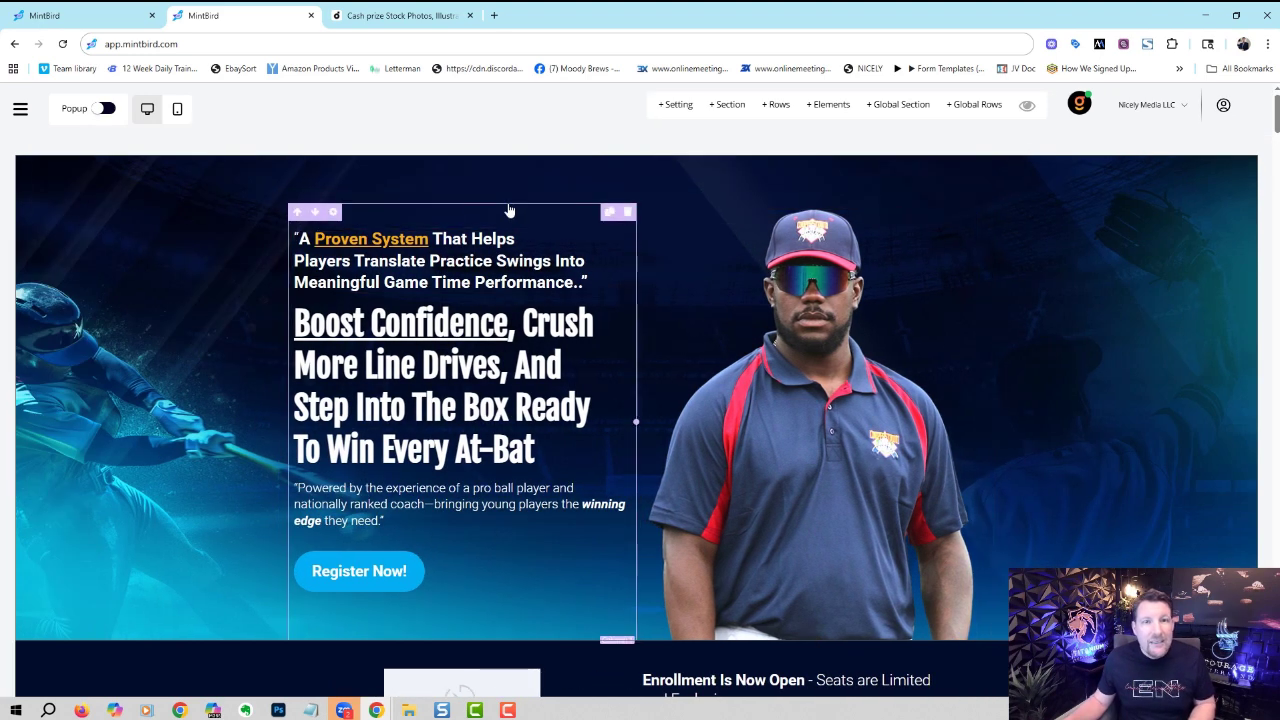
- Browse the Text, Media and Form elements in the Elements panel, then close it
left_click(828, 104)
left_click_drag(1266, 143, 1044, 147)
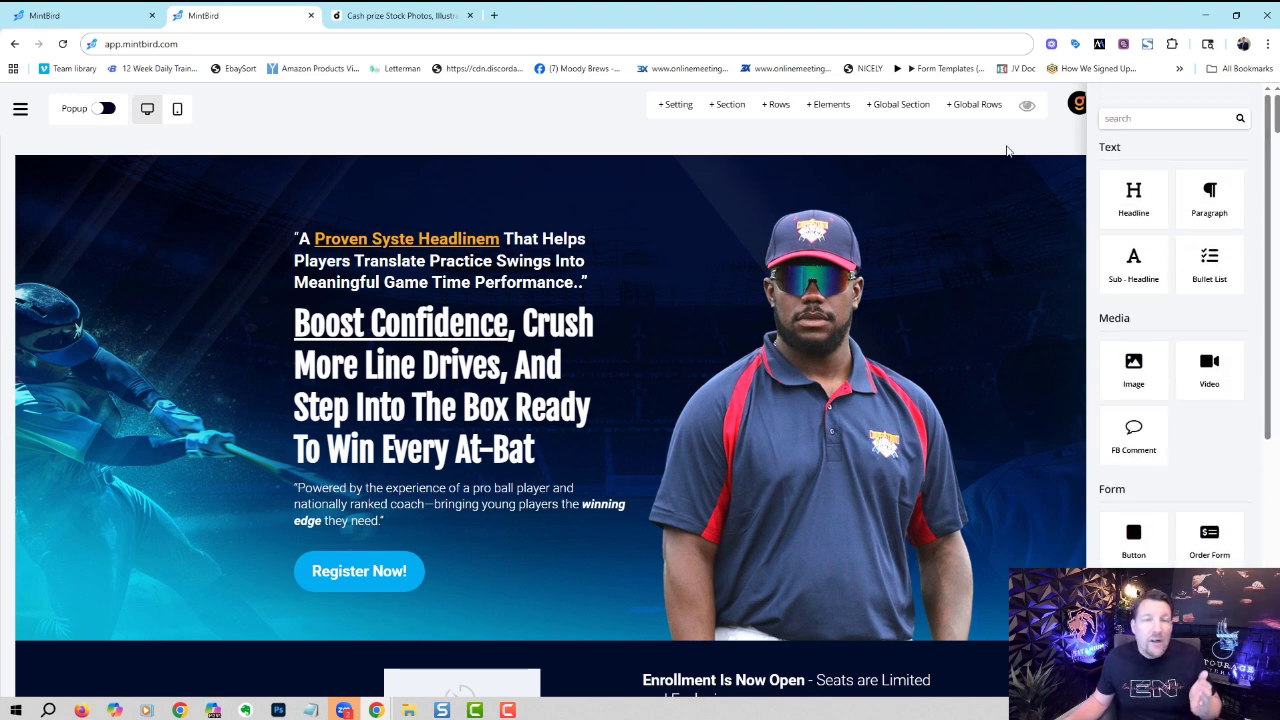
left_click(1007, 150)
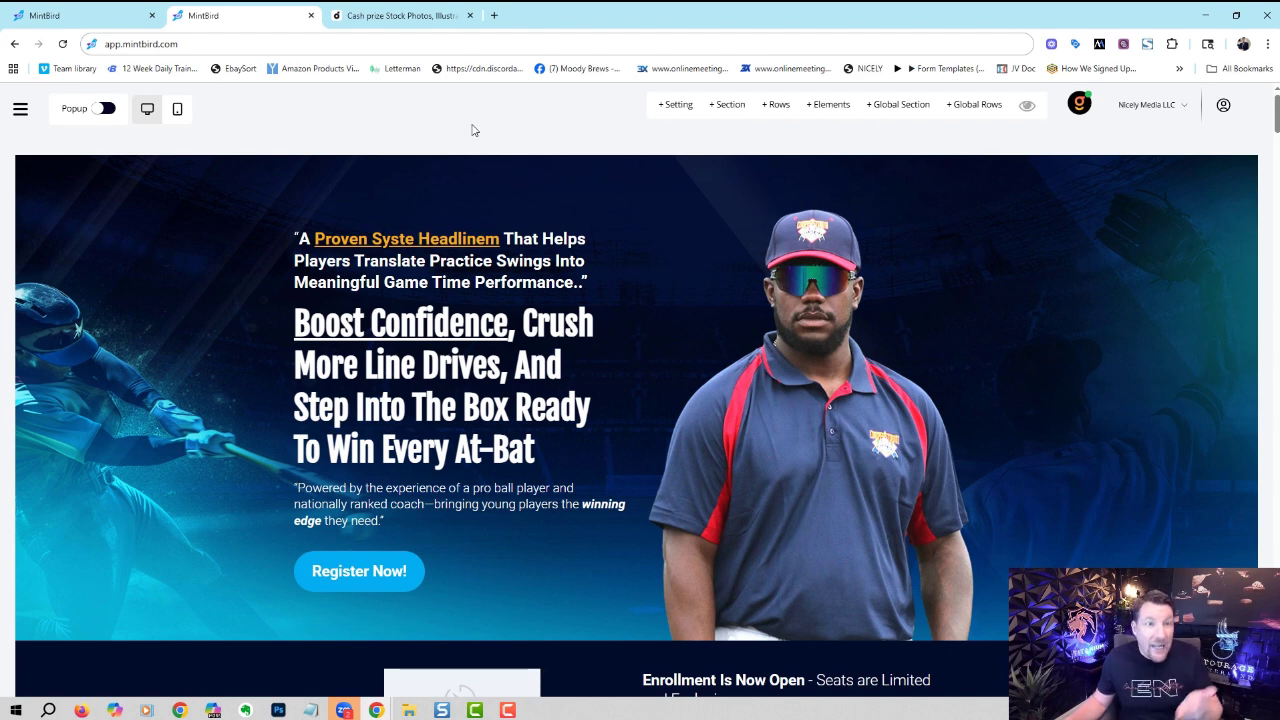
left_click(20, 108)
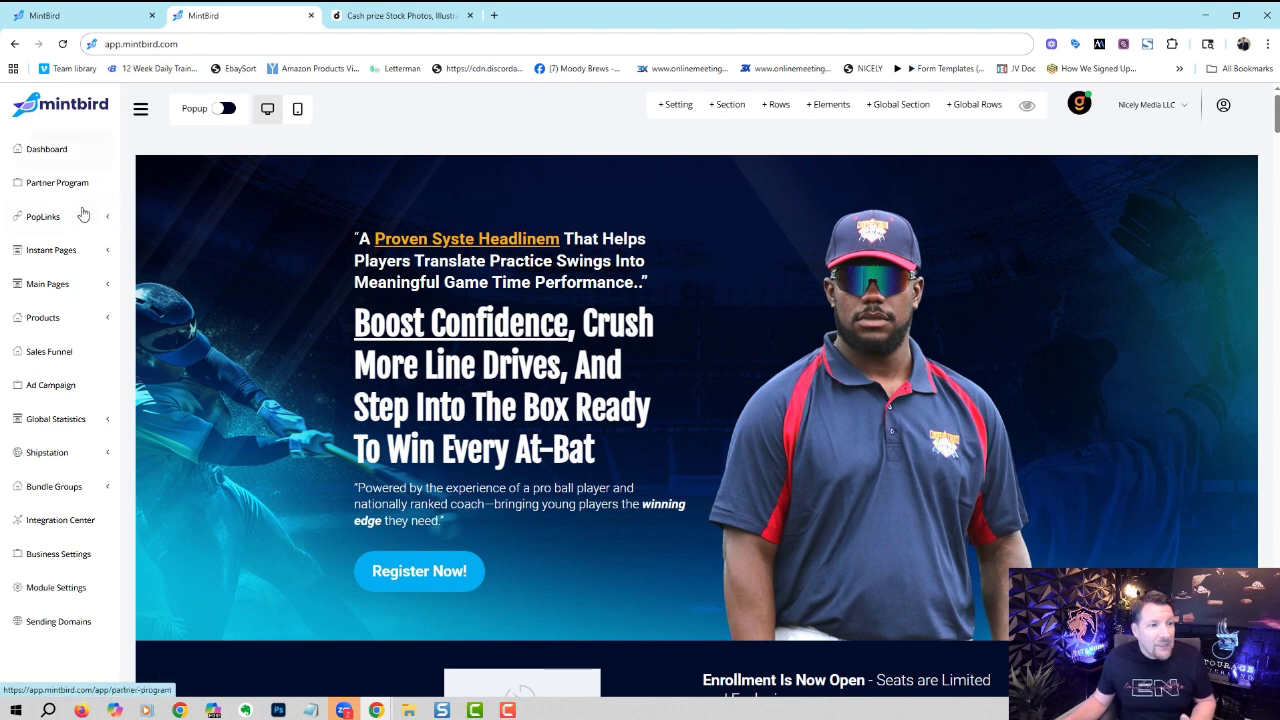
- Open Main Pages > Sales Pages and show the Baseball Coach page's action menu
left_click(62, 281)
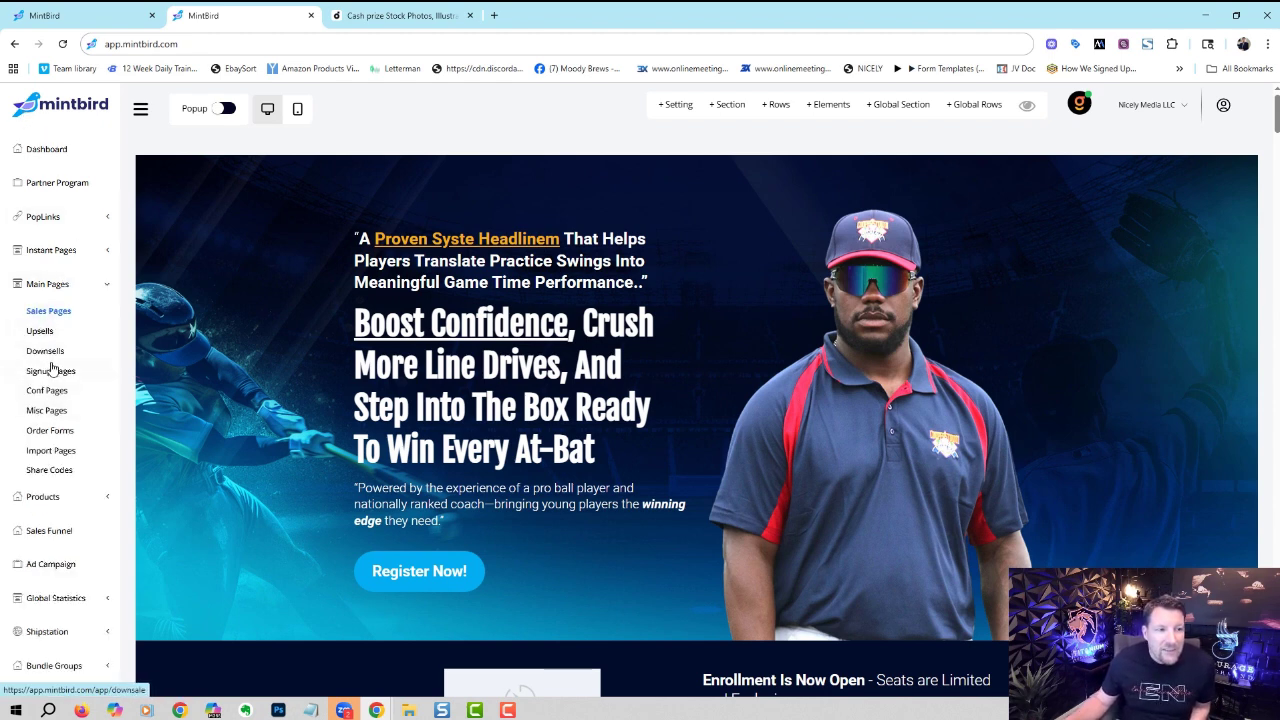
left_click(48, 312)
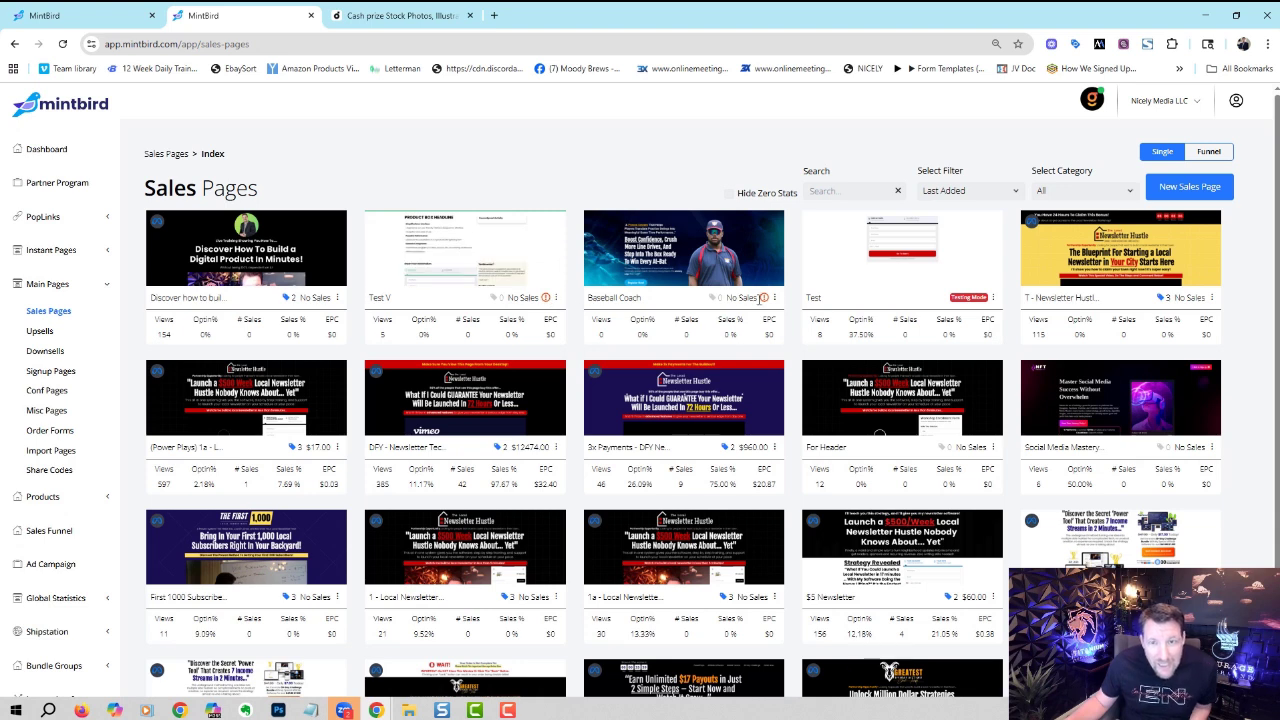
mouse_move(764, 300)
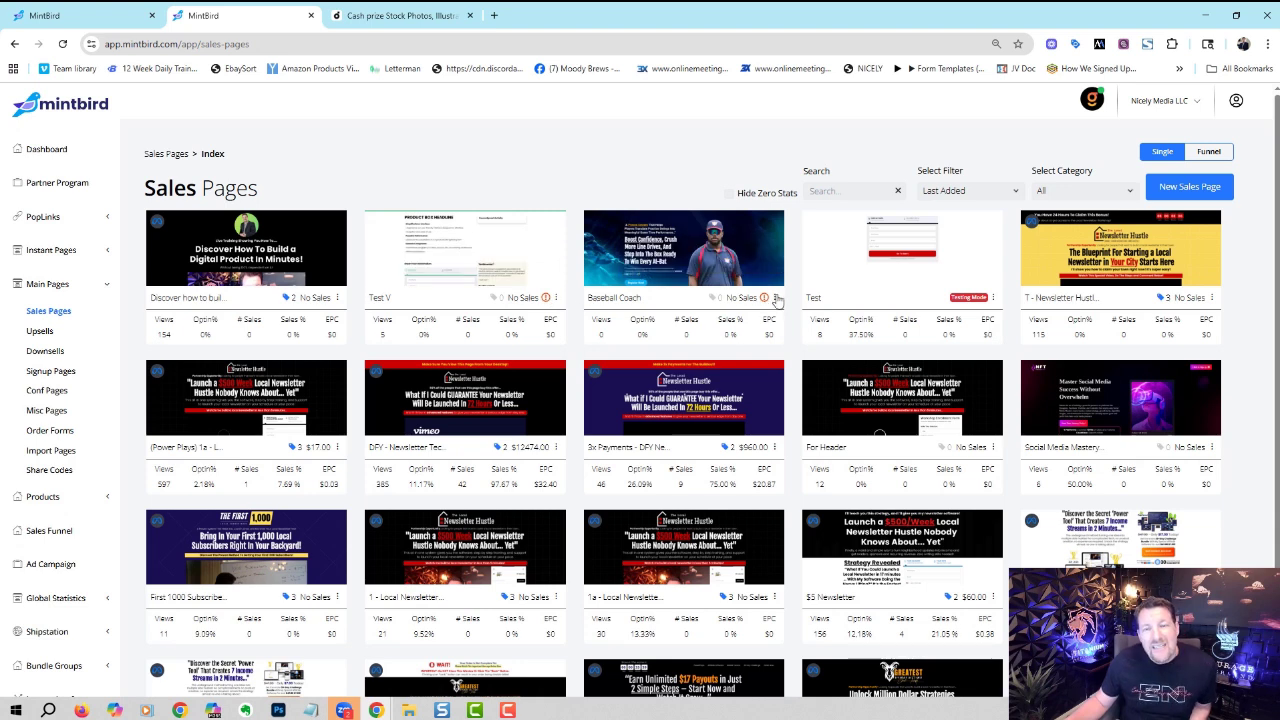
left_click(777, 298)
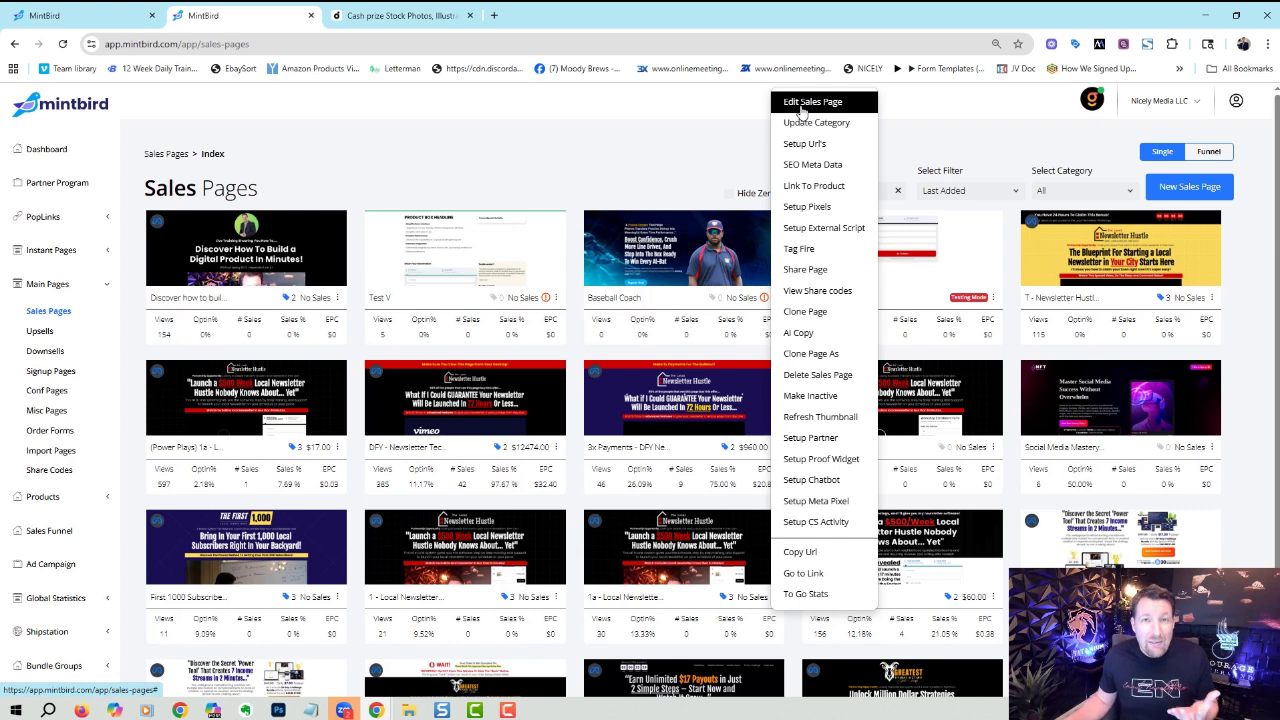
left_click(822, 144)
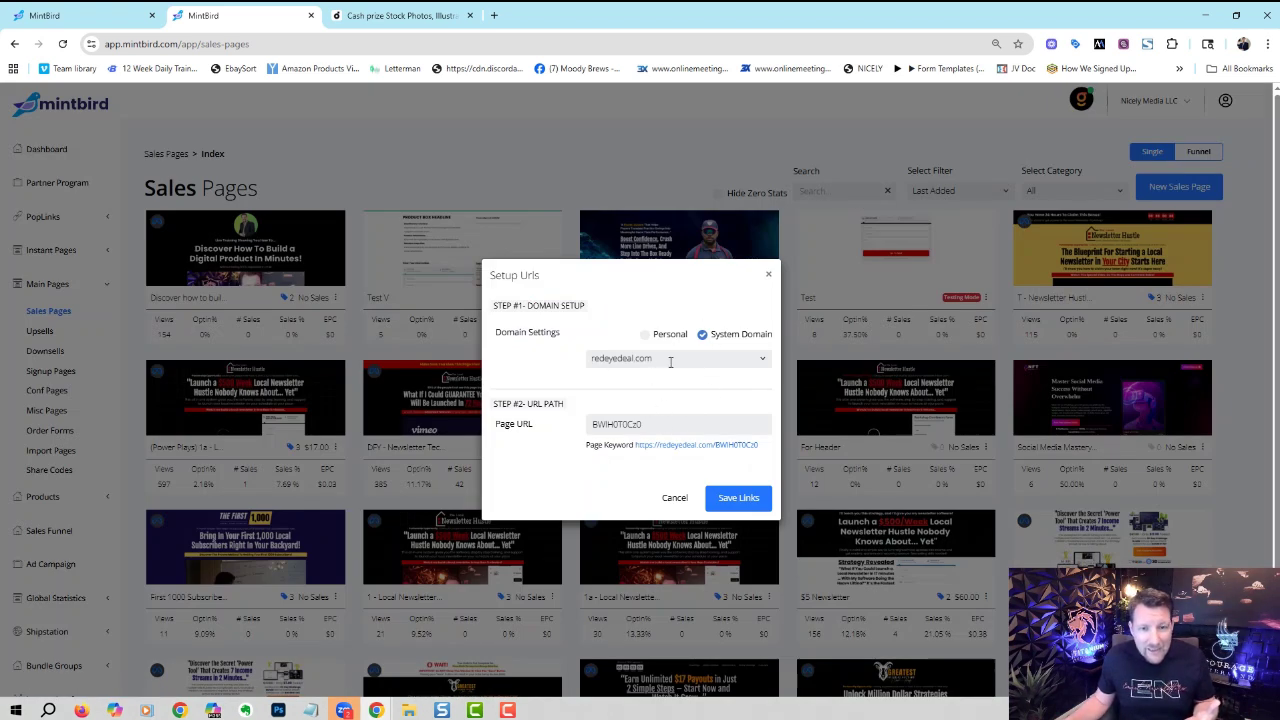
left_click(646, 335)
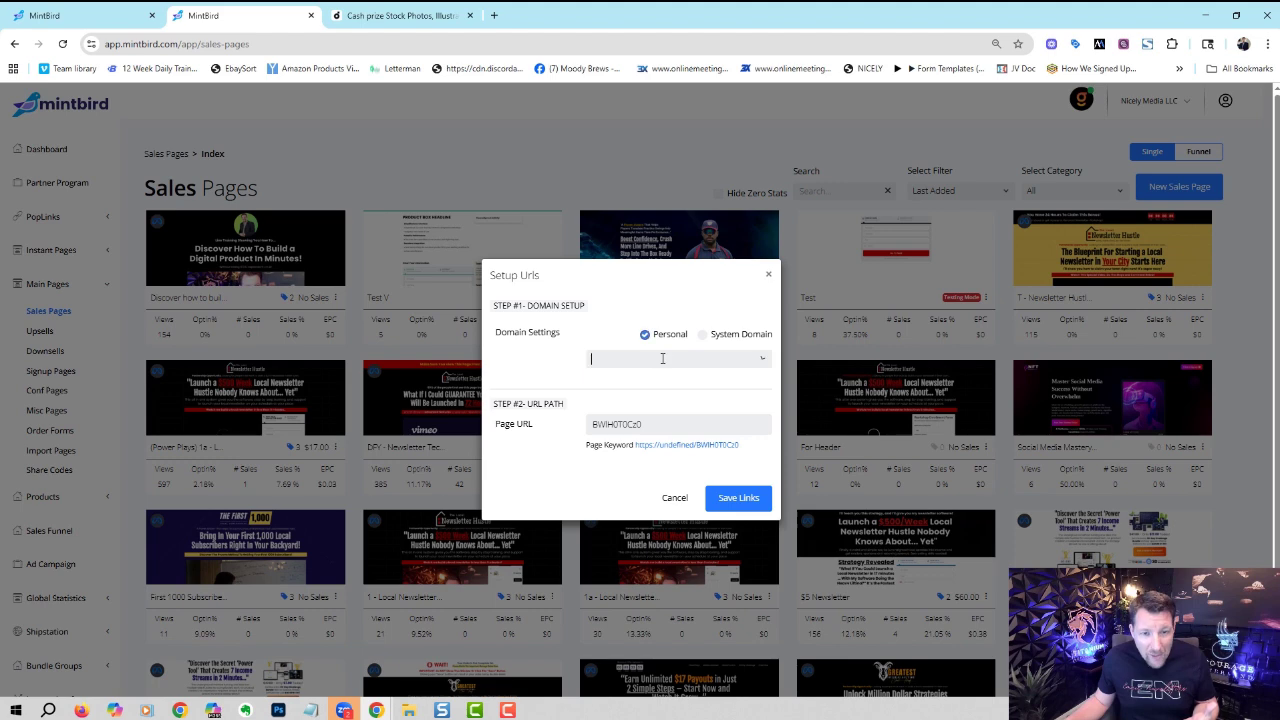
left_click(662, 358)
left_click_drag(766, 400, 771, 577)
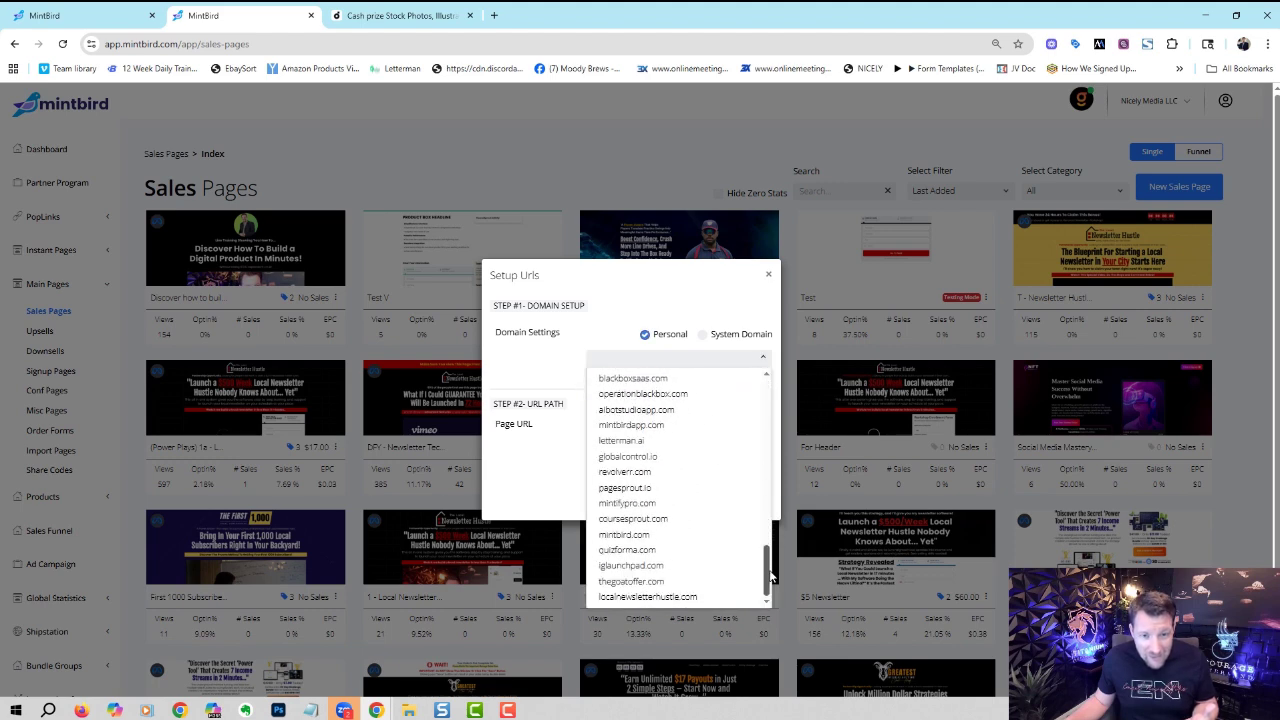
scroll(757, 417, "up", 10)
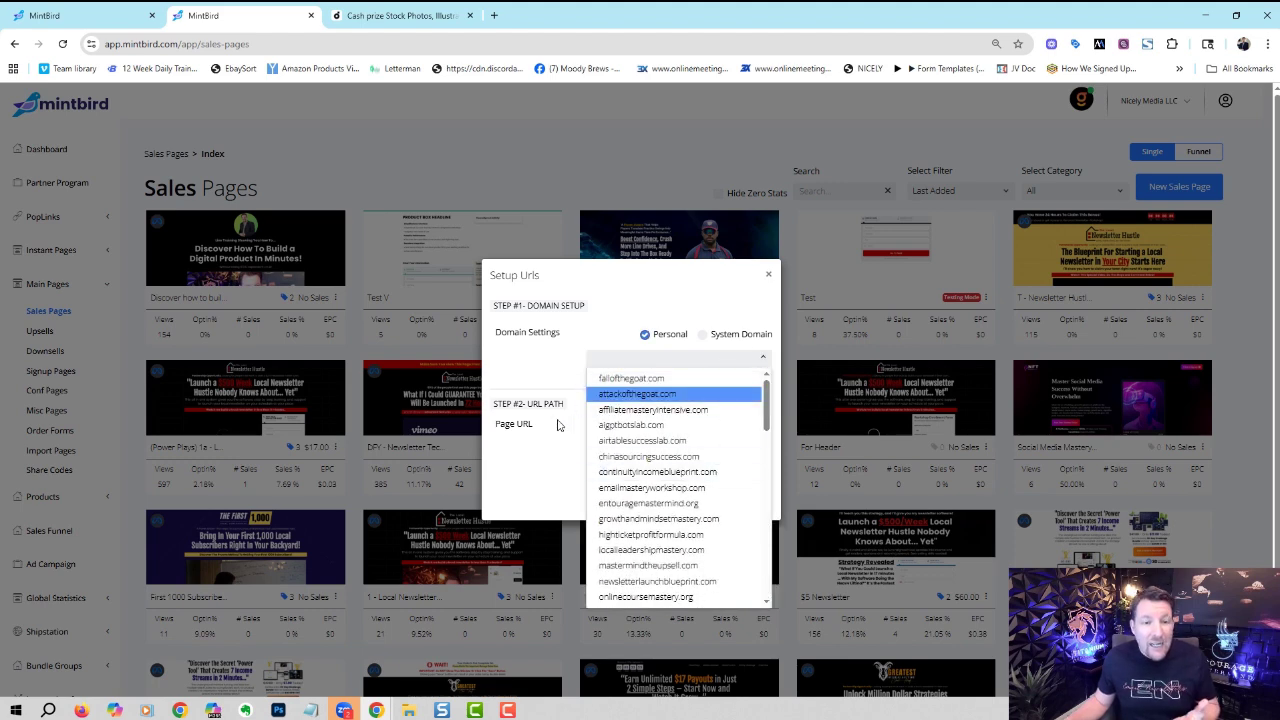
left_click(769, 276)
left_click(772, 297)
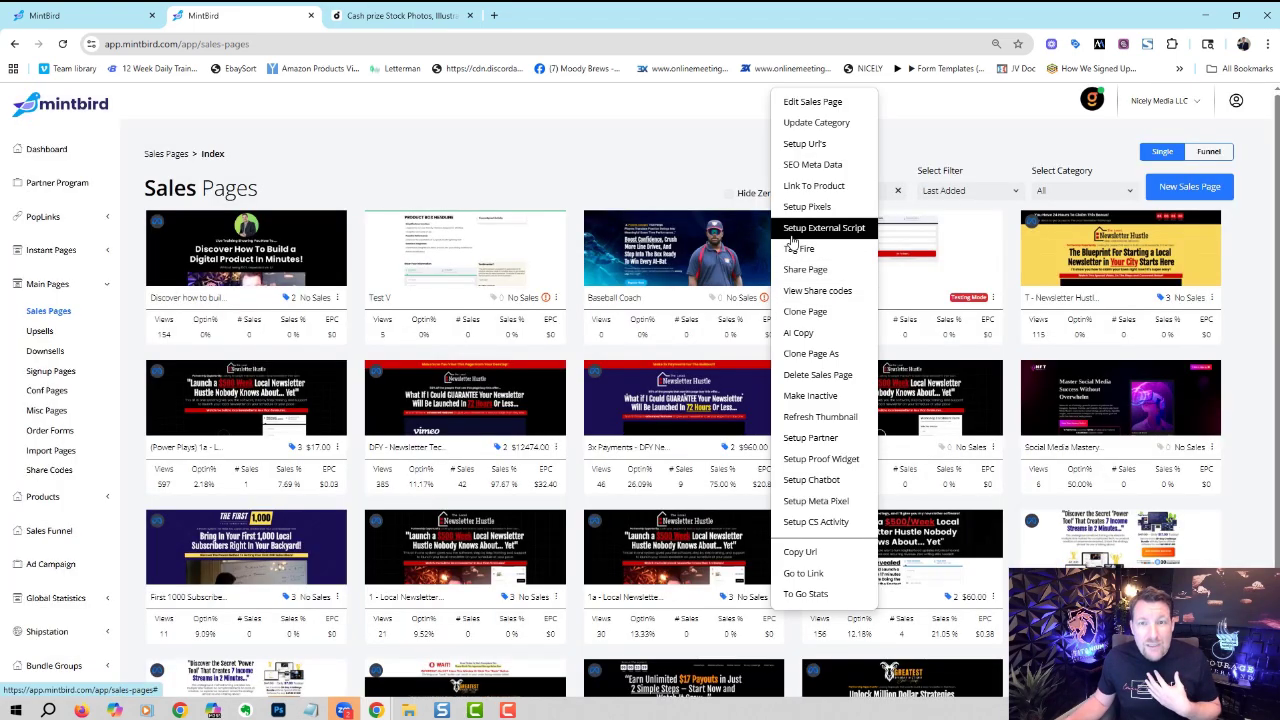
left_click(805, 186)
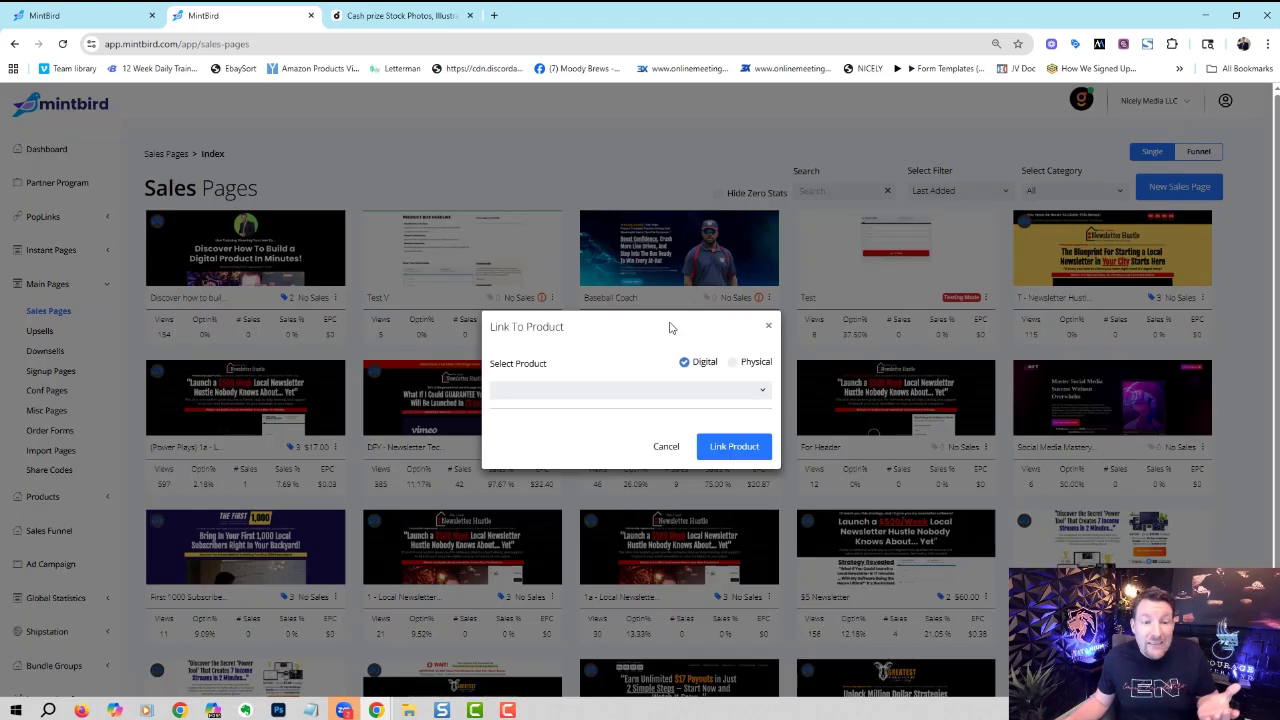
left_click(617, 389)
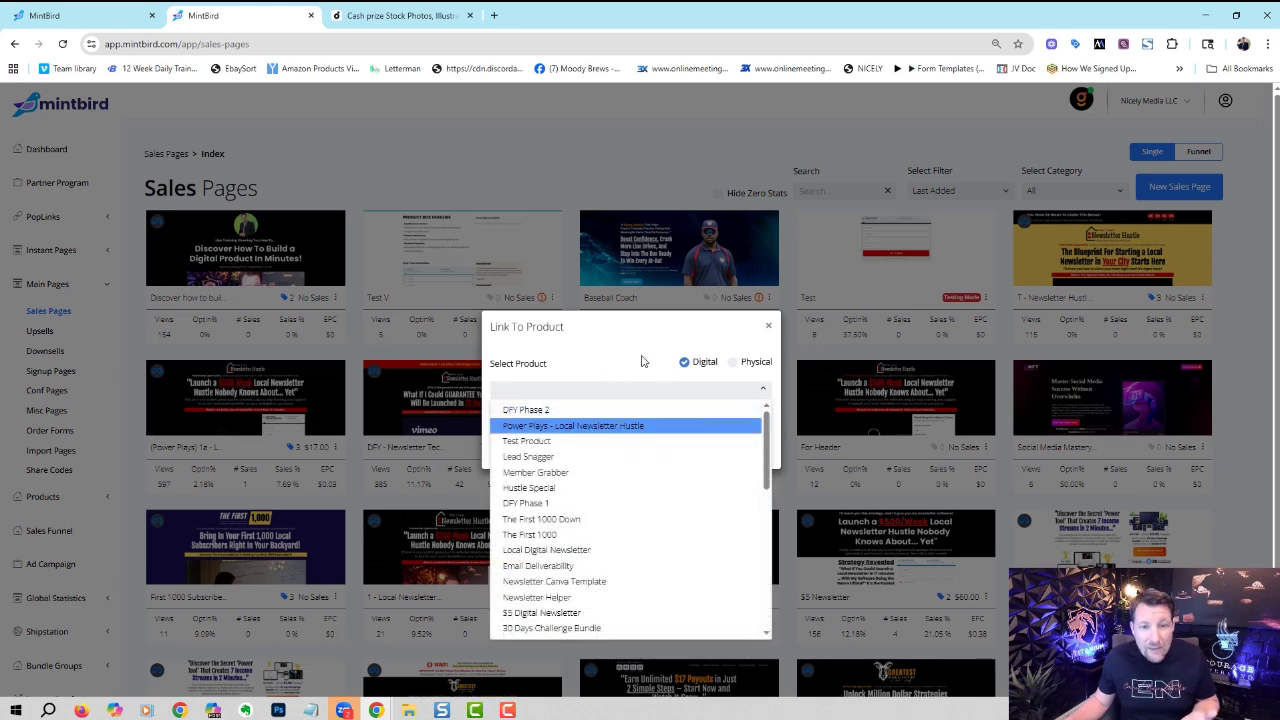
left_click(700, 325)
left_click(763, 296)
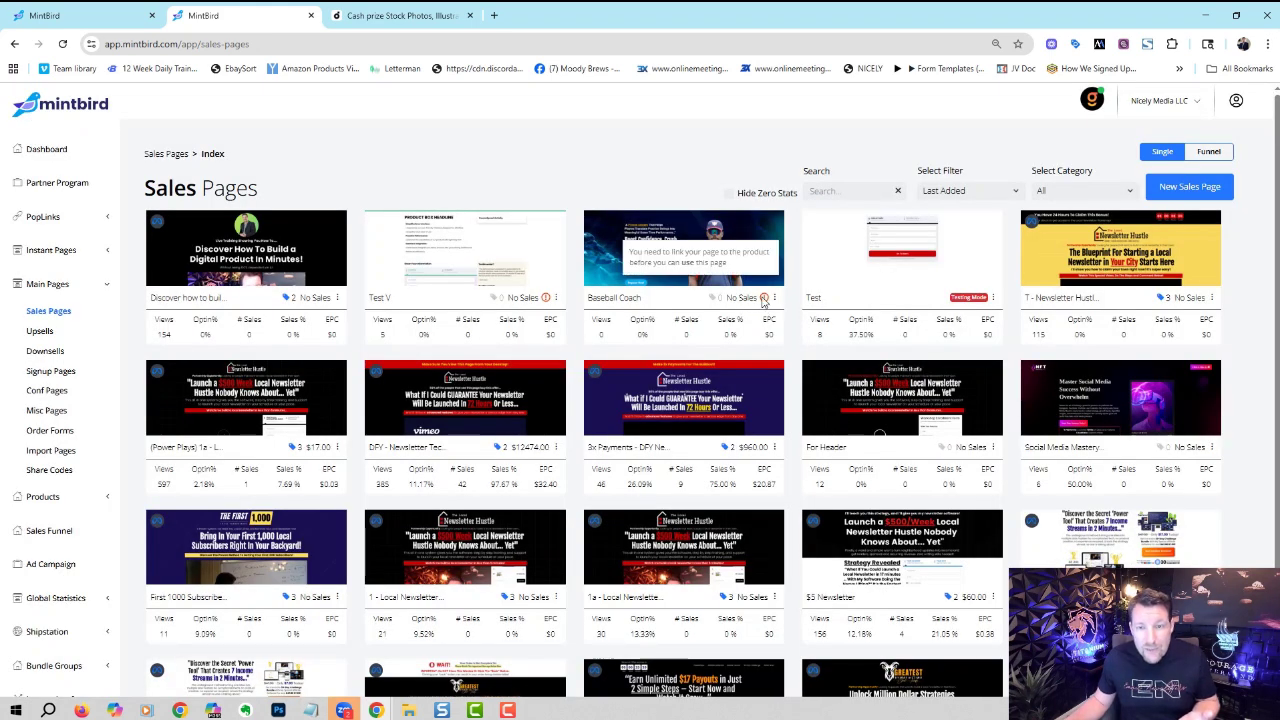
left_click(772, 299)
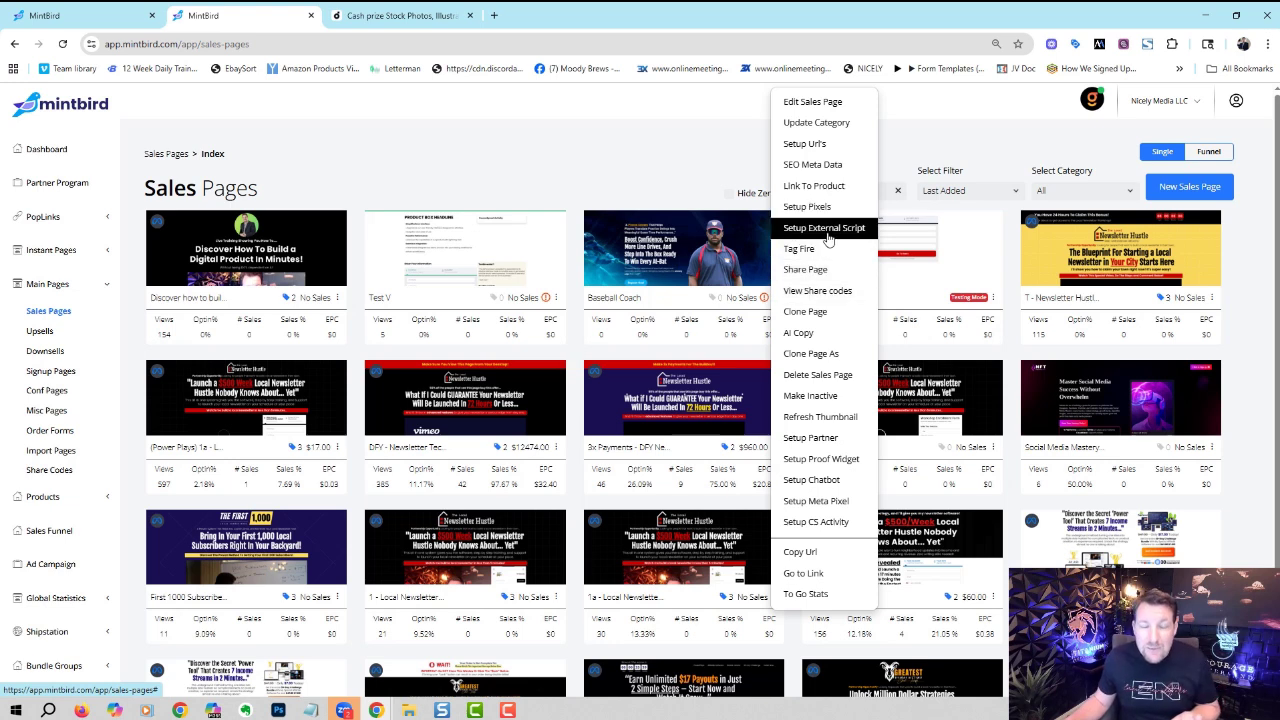
- Inspect the Step-1 Optin tag settings without changes, then dismiss Baseball Coach's actions list
left_click(808, 253)
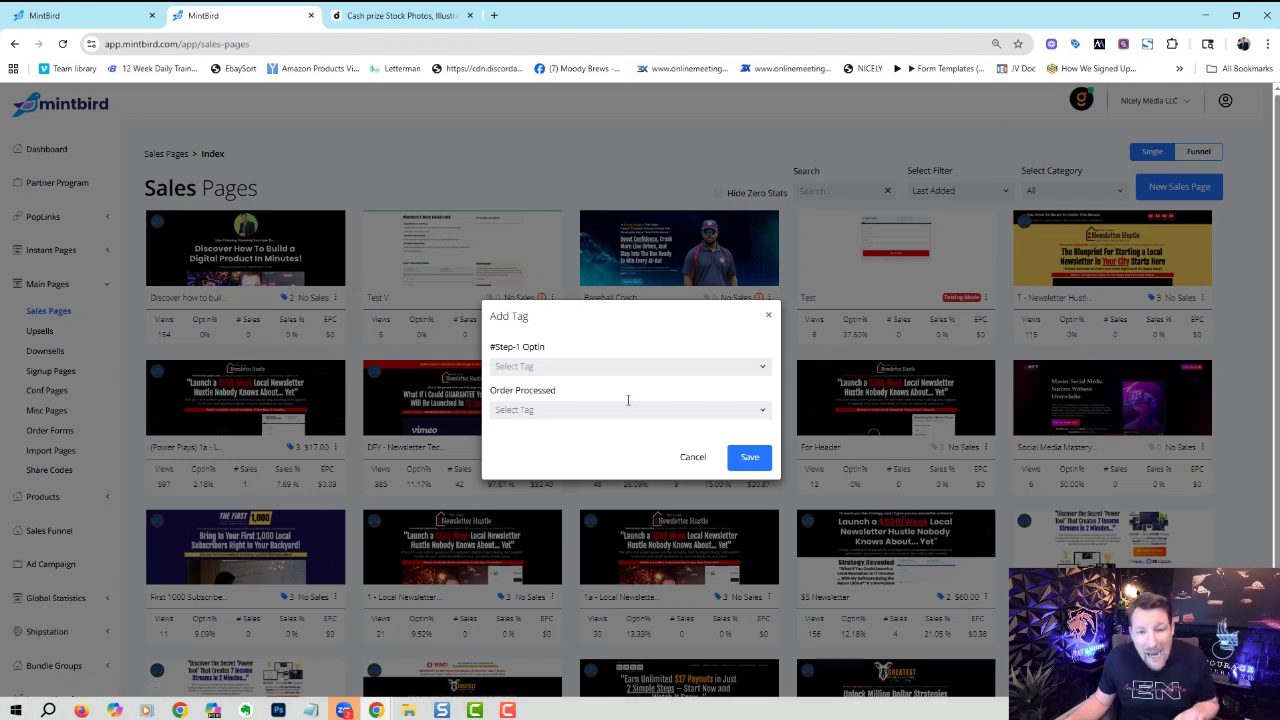
left_click(626, 366)
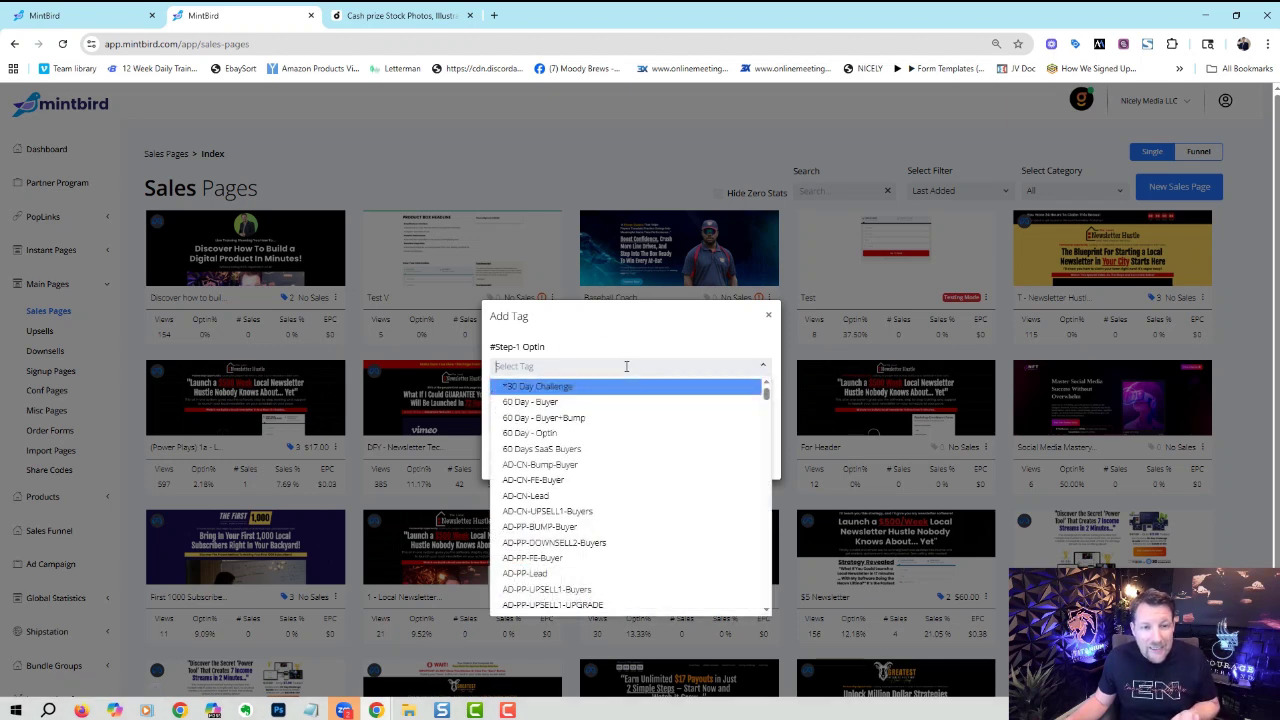
left_click(632, 336)
left_click(707, 458)
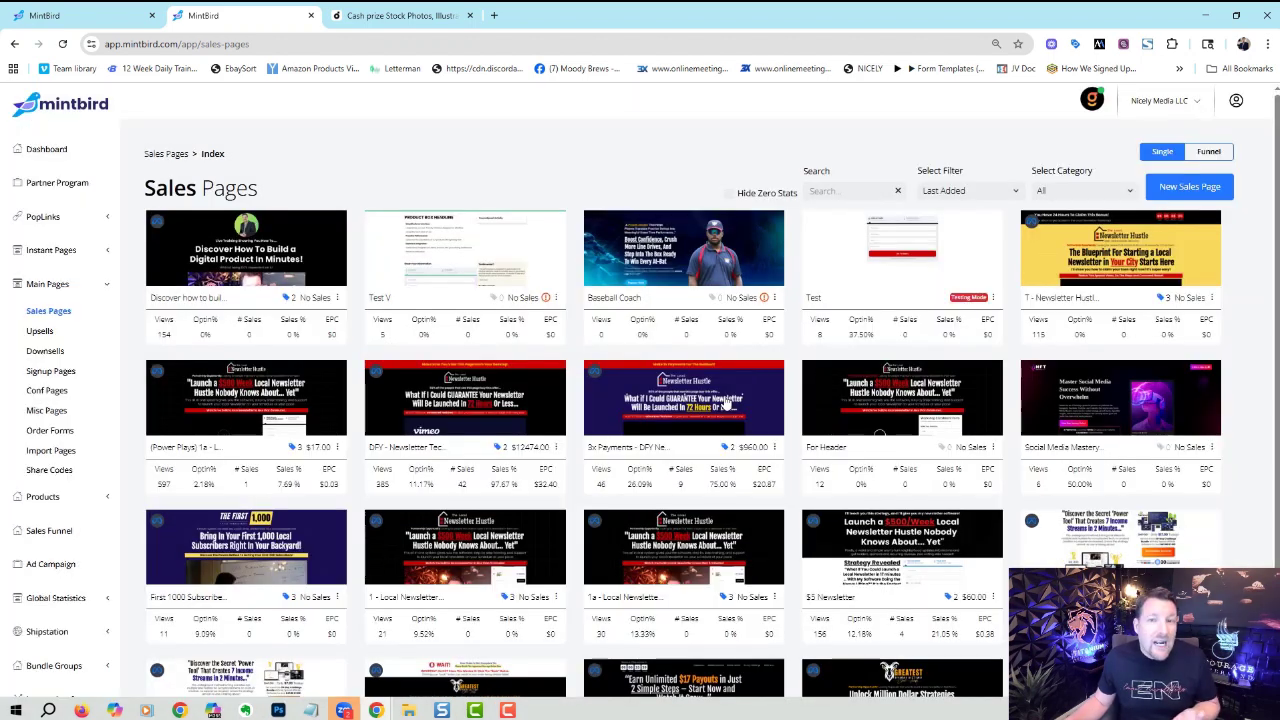
left_click(772, 298)
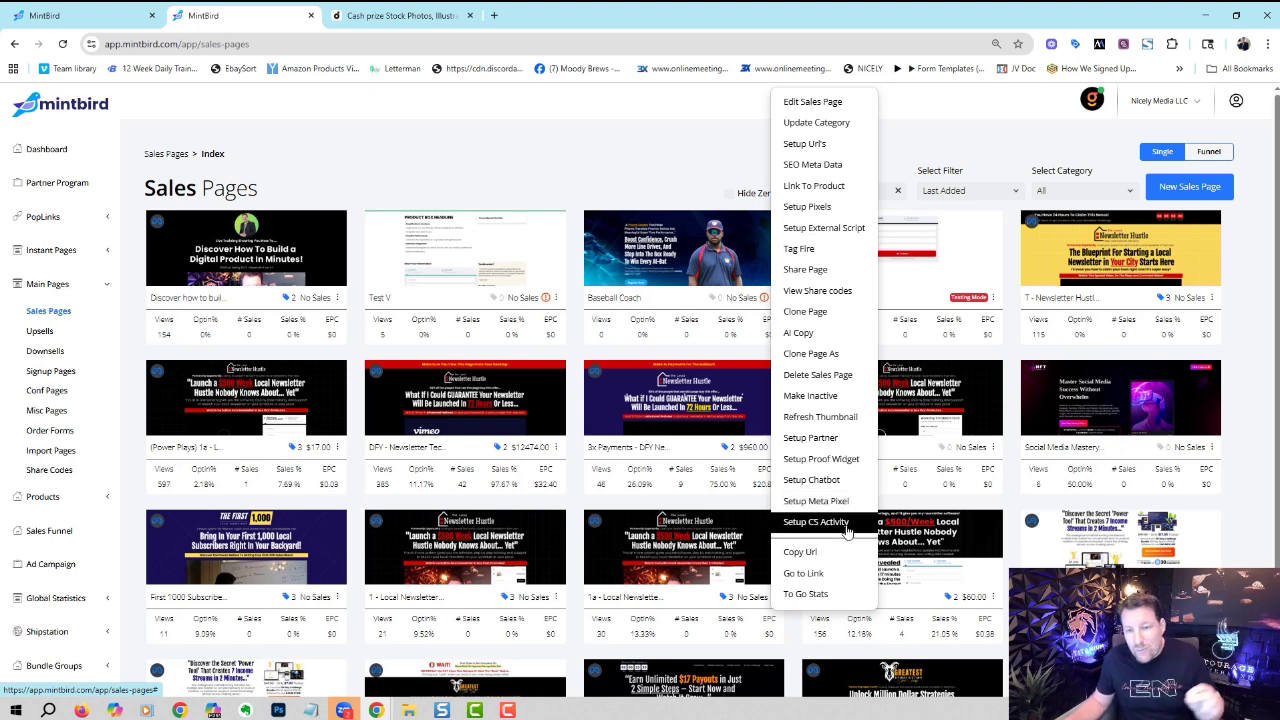
left_click(672, 163)
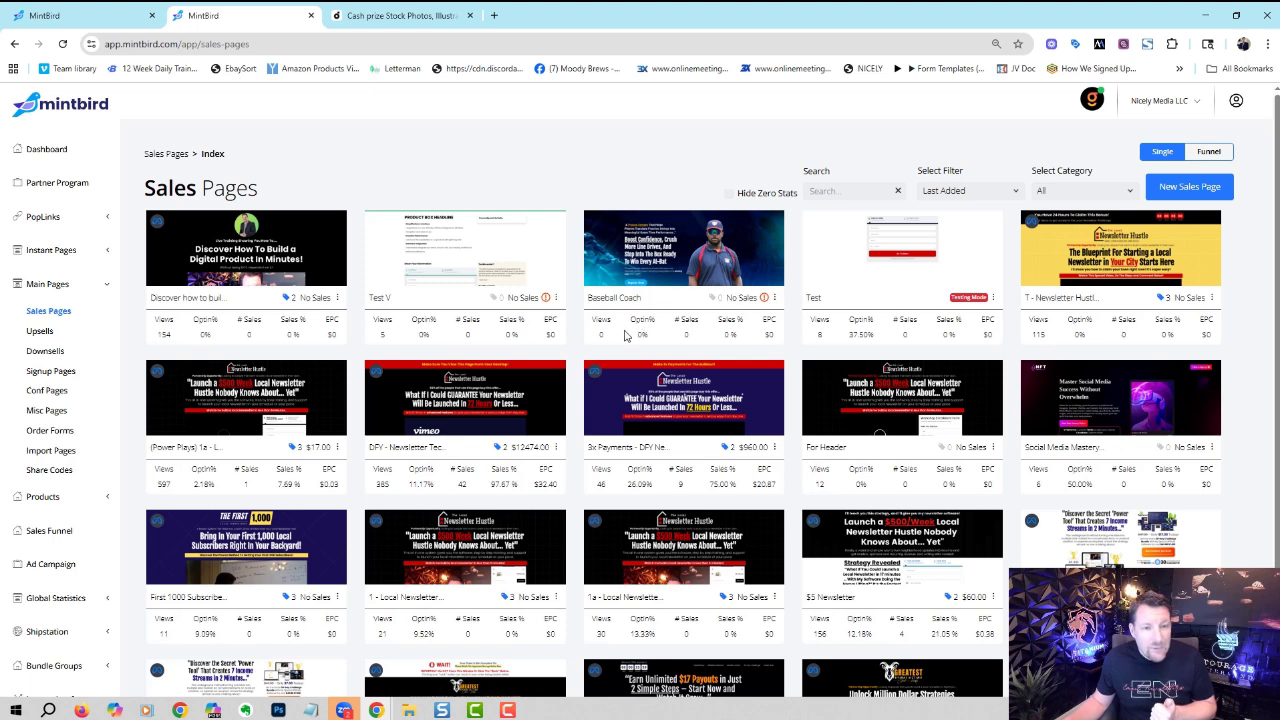
- Open Local Newsletter Hustle in the editor and bring up its order form settings
left_click(460, 548)
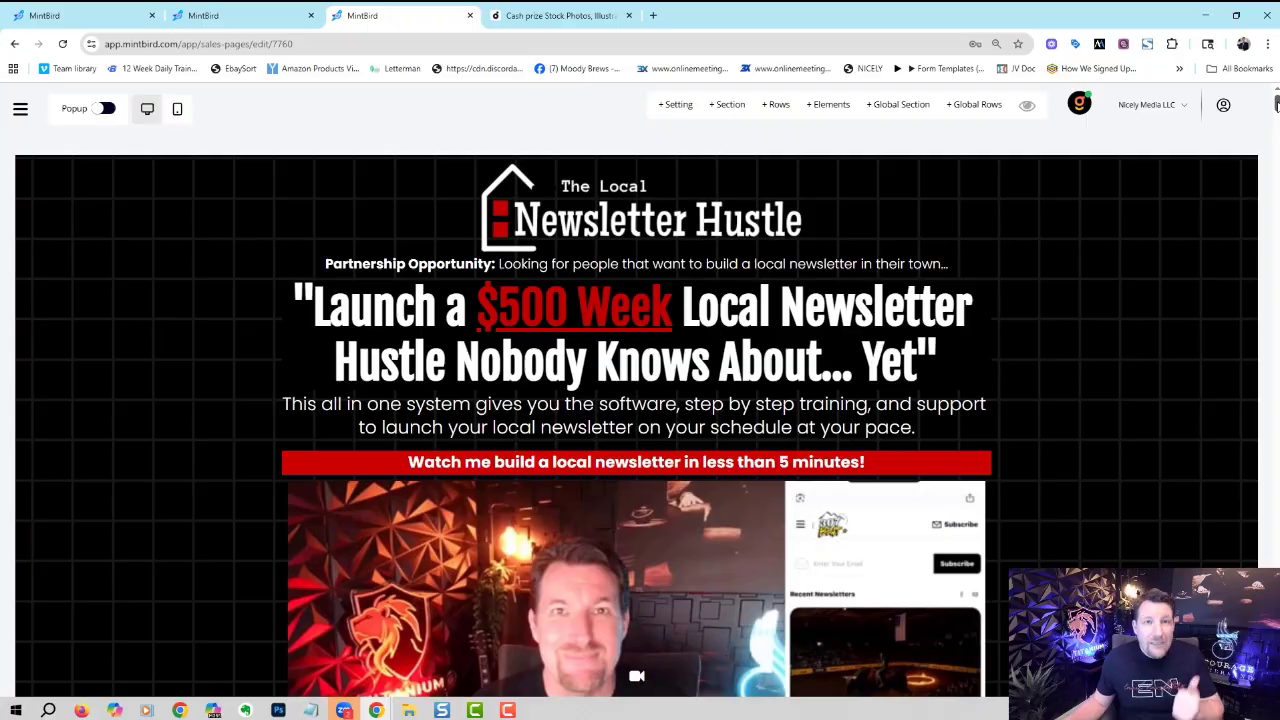
left_click_drag(1276, 105, 1276, 630)
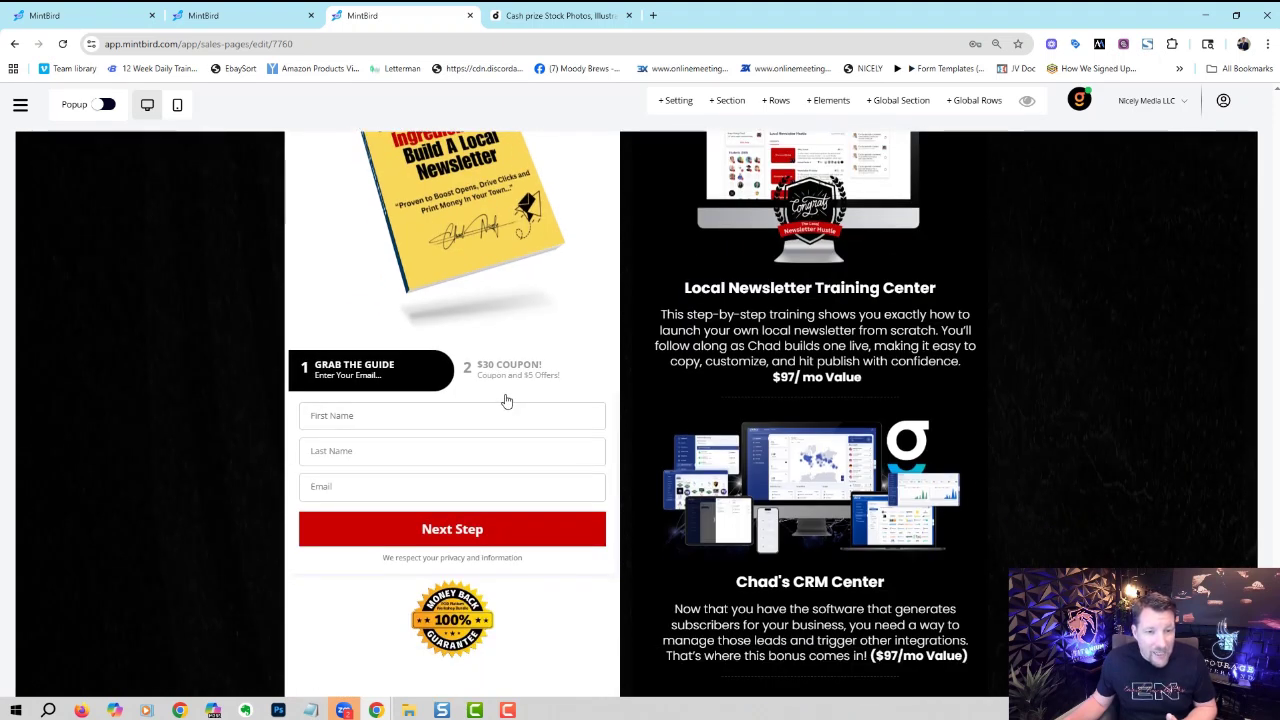
left_click(345, 365)
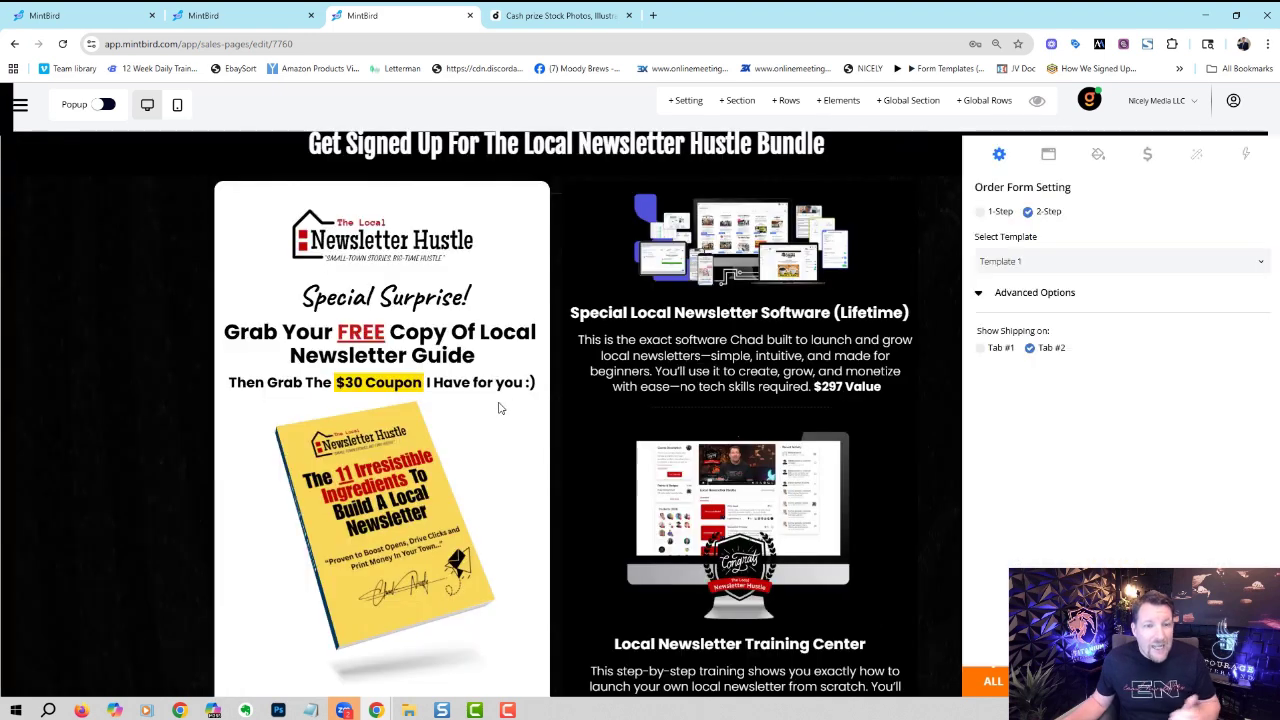
- Keep the order form at 2-Step and expand its Advanced Options
left_click(983, 213)
left_click(1024, 214)
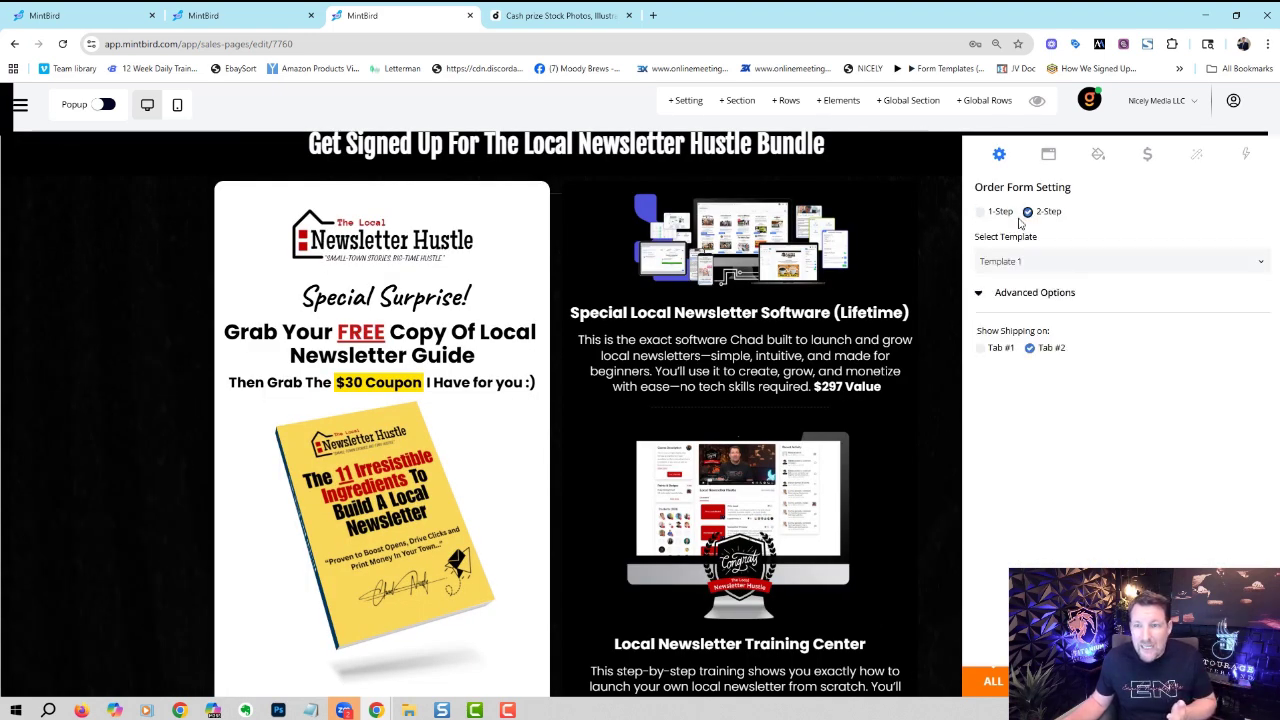
left_click(979, 292)
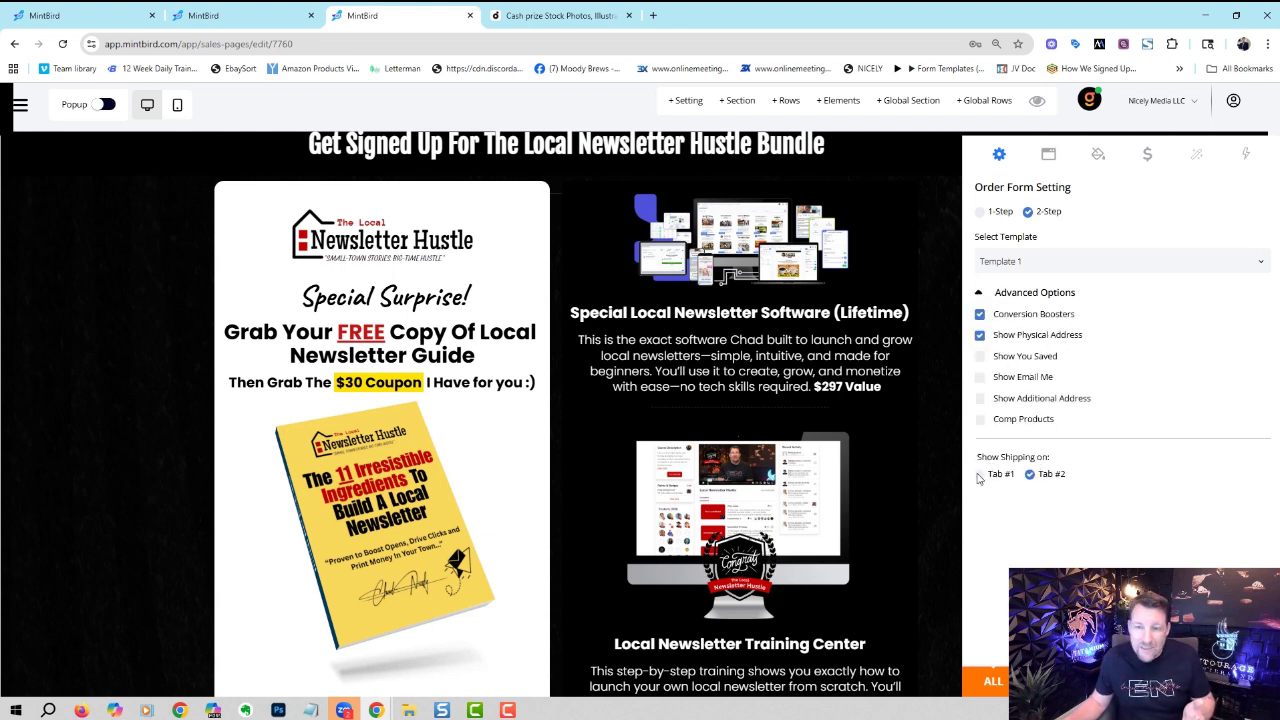
- Review the Steps, Colors, Pricing, Styling and Conversion Booster tabs, keeping Special Discount
left_click(1048, 154)
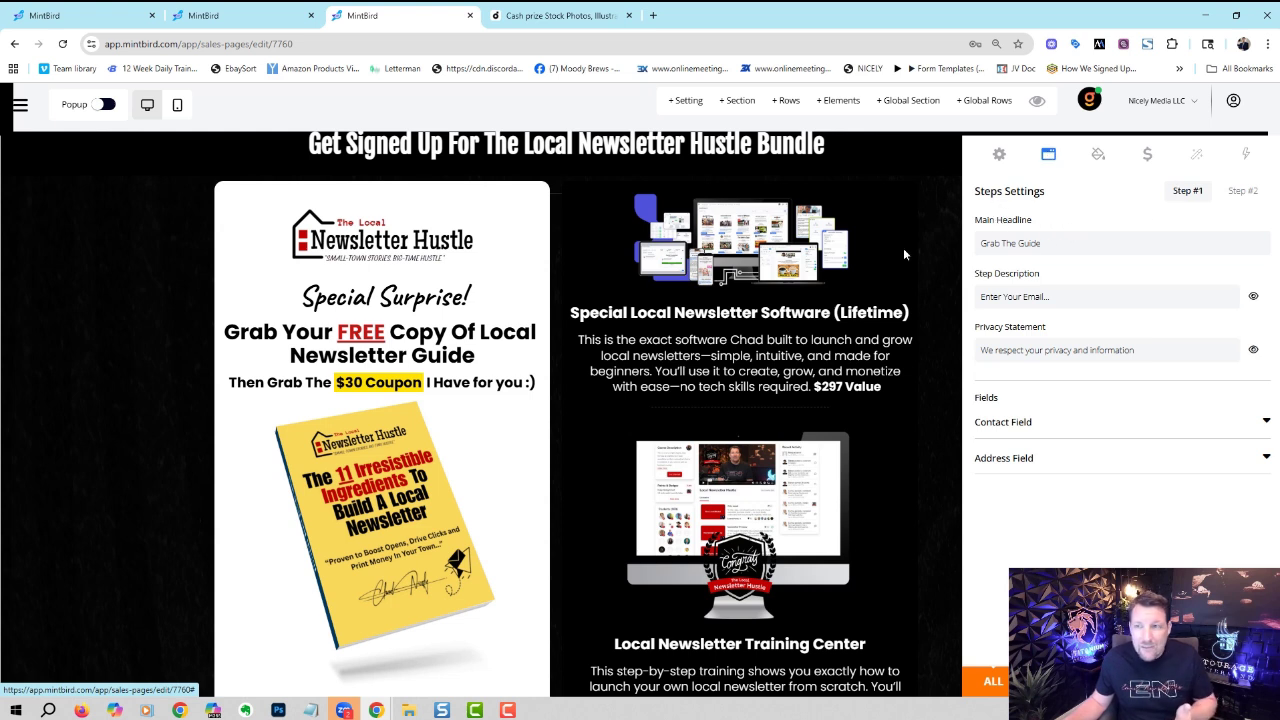
left_click(1098, 154)
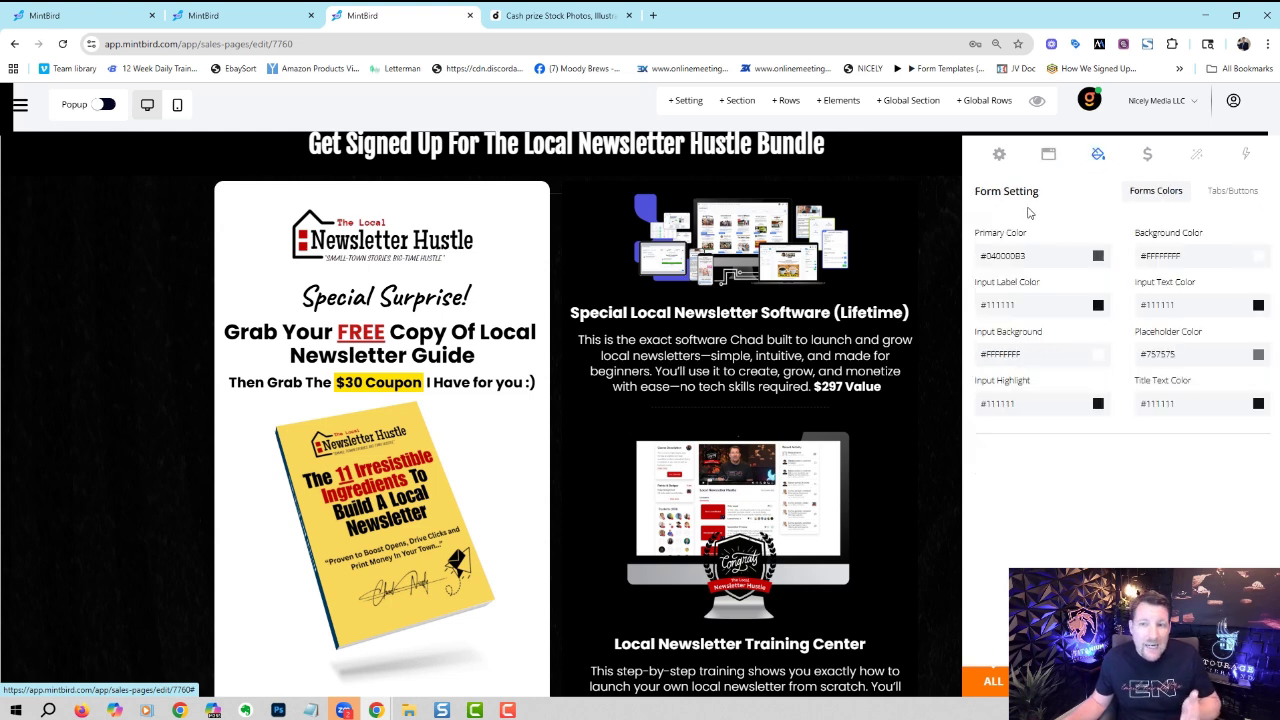
left_click(1235, 190)
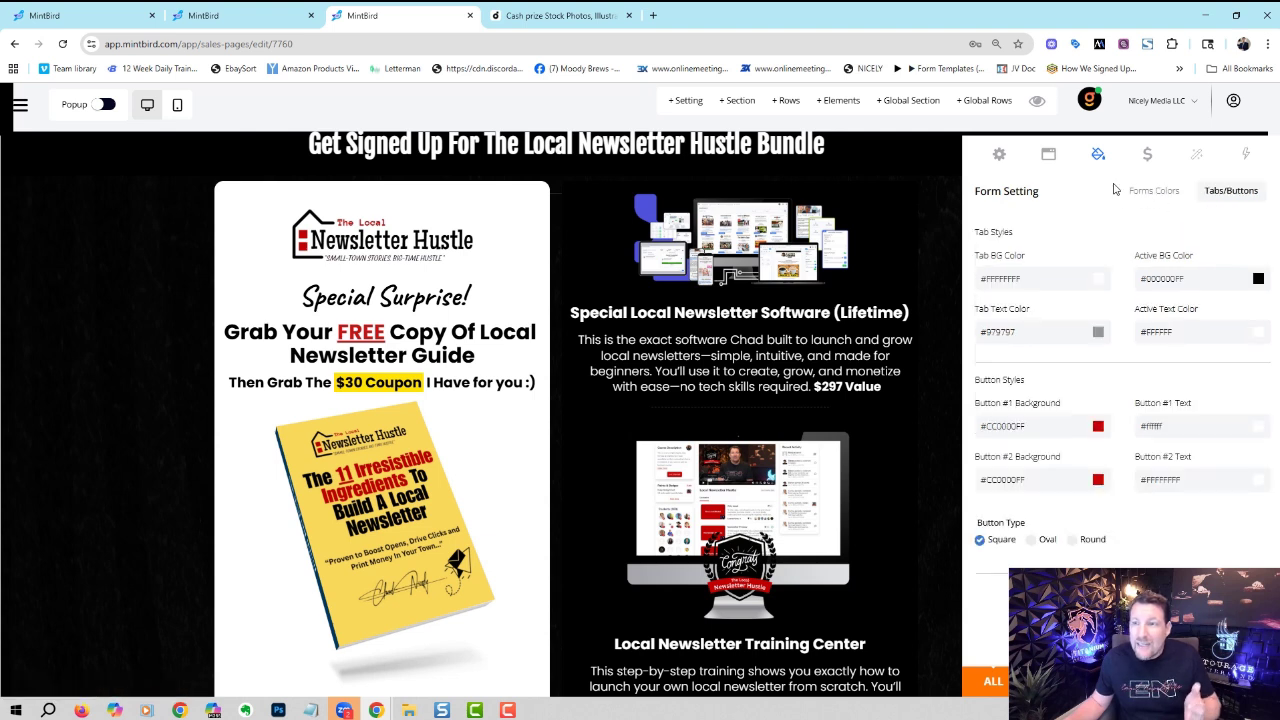
left_click(1160, 164)
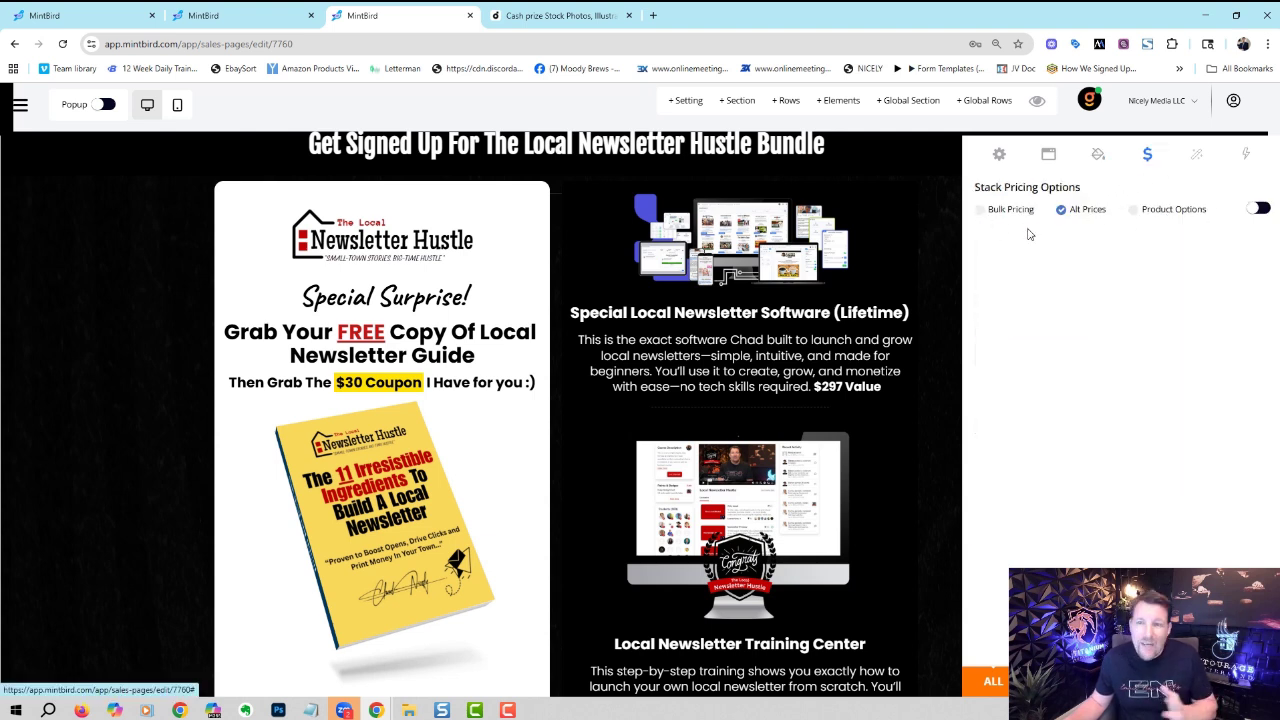
left_click(1197, 160)
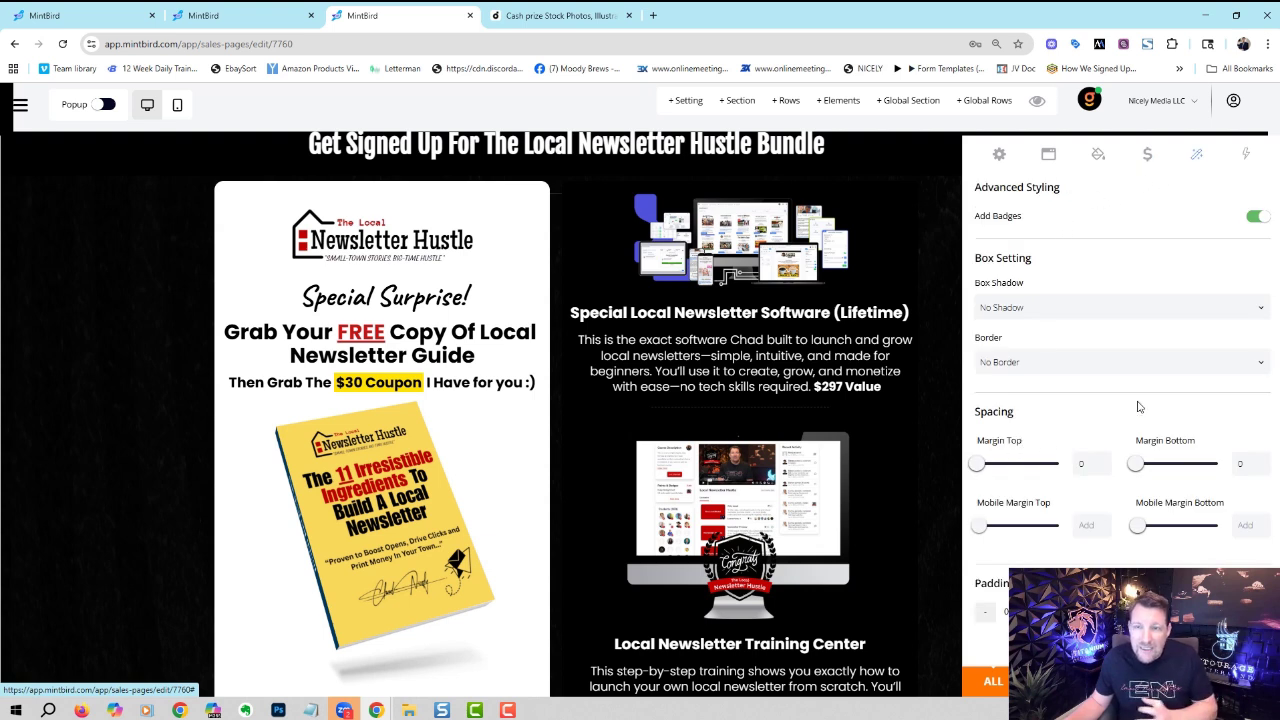
left_click(1245, 155)
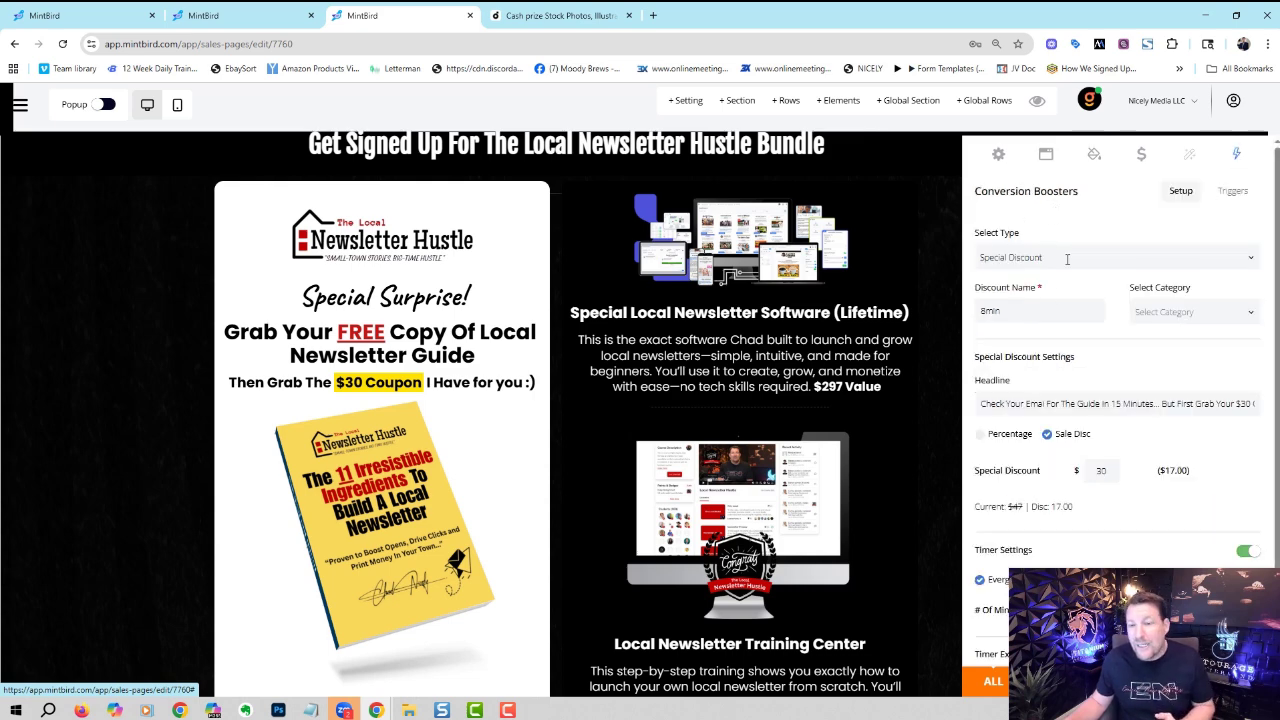
left_click(1068, 258)
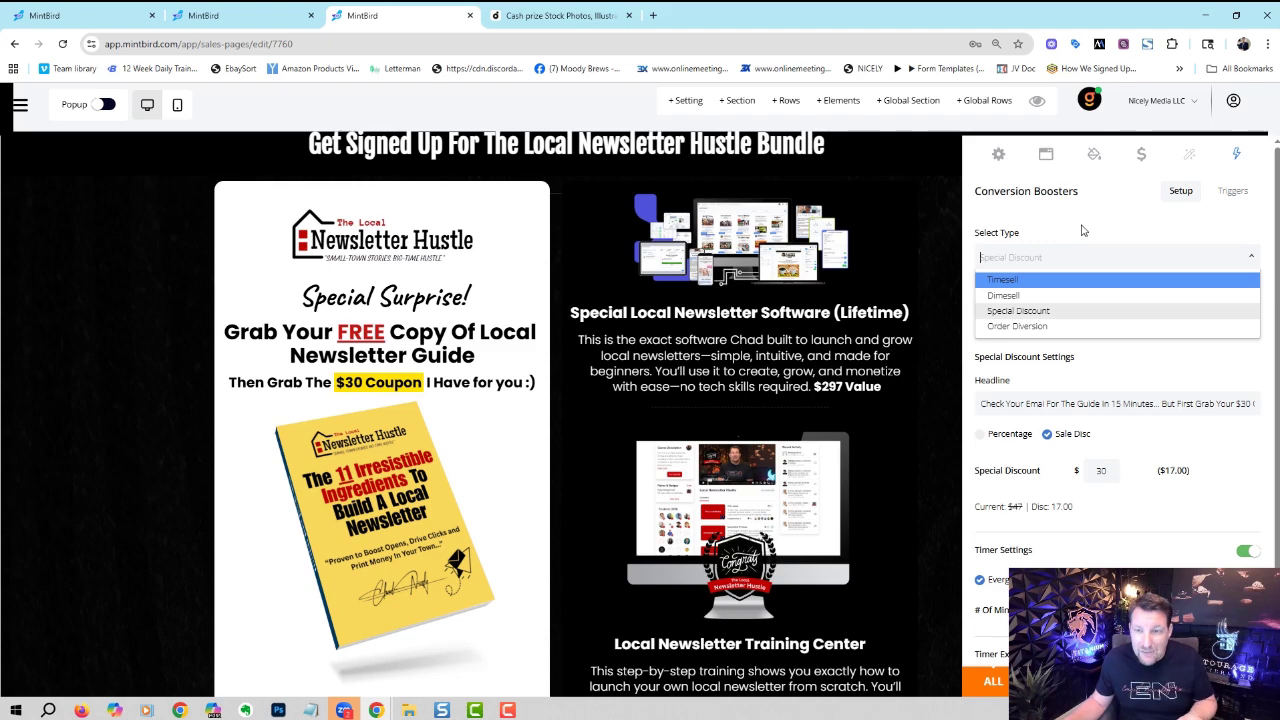
left_click(952, 255)
- Preview the live Local Newsletter Hustle page in a new tab, then return to Sales Pages
left_click(936, 240)
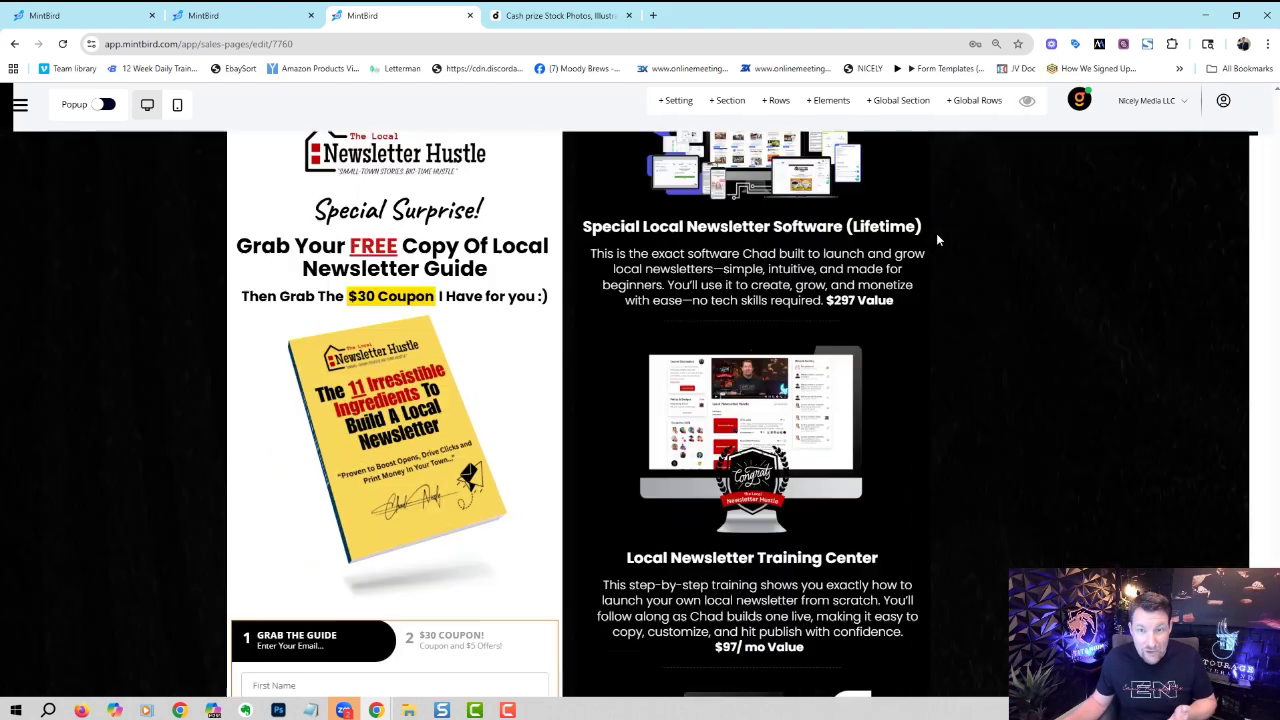
scroll(936, 240, "down", 5)
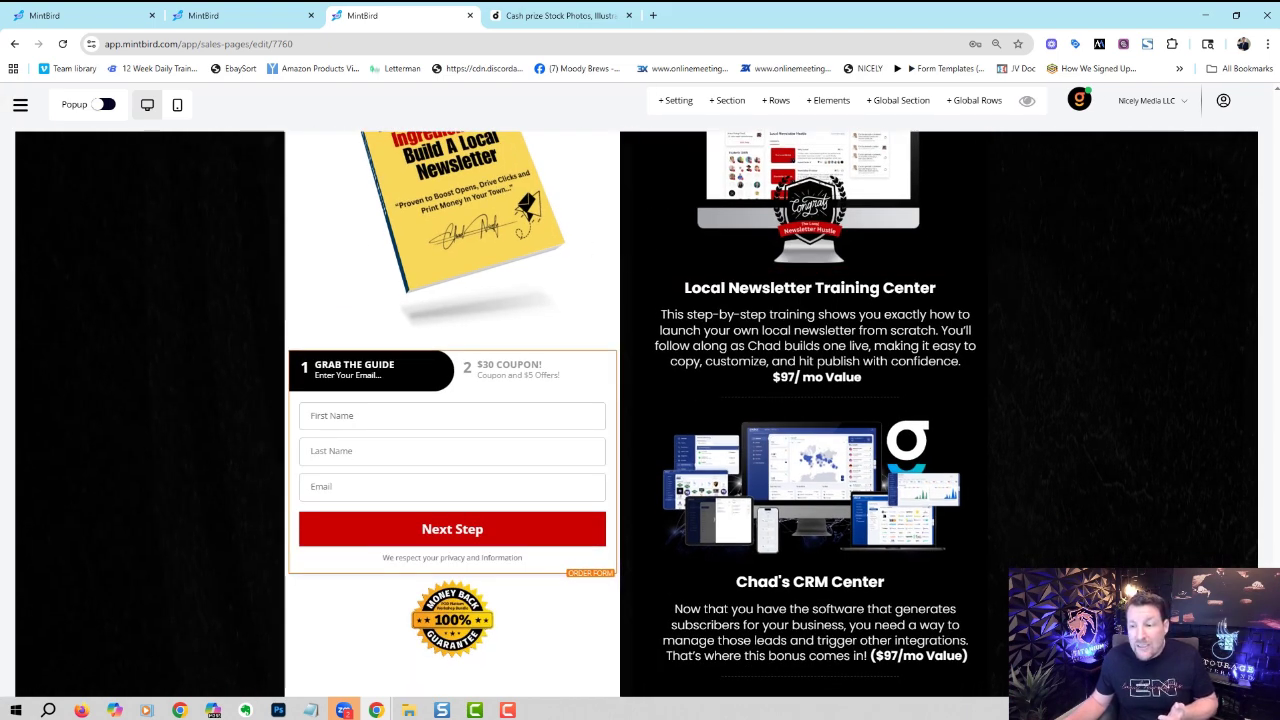
scroll(1263, 411, "up", 10)
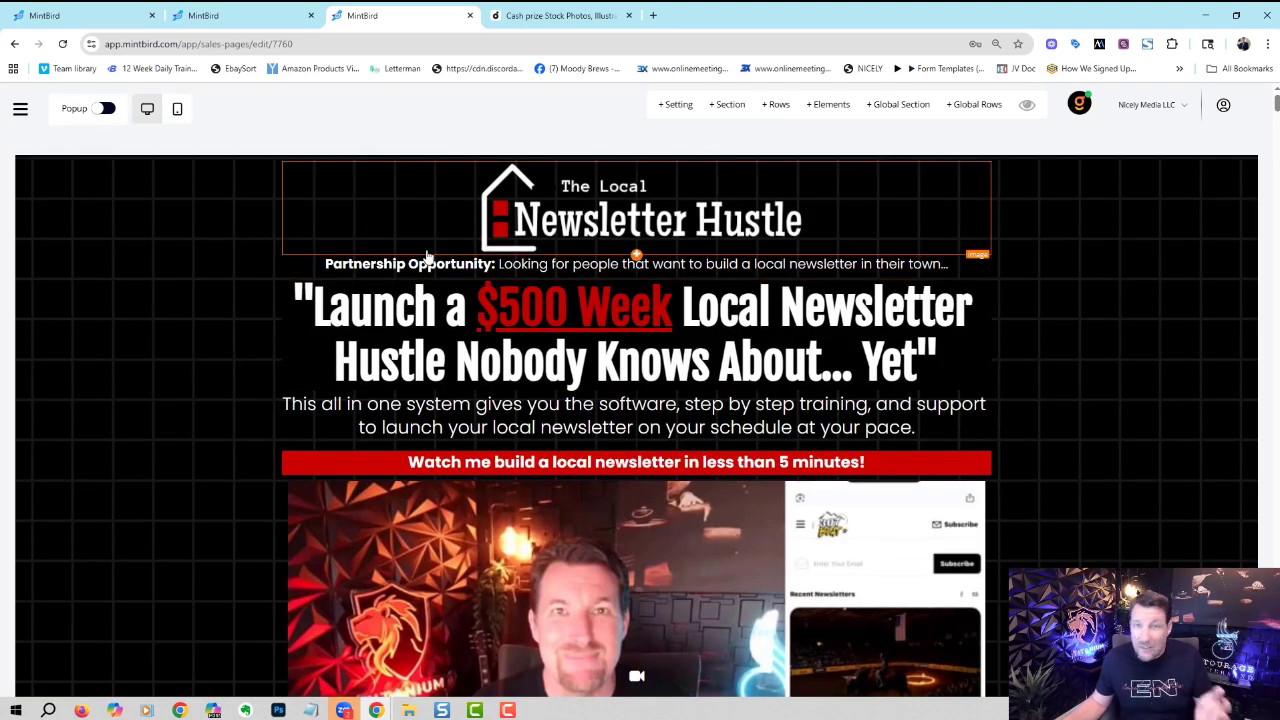
left_click(1028, 106)
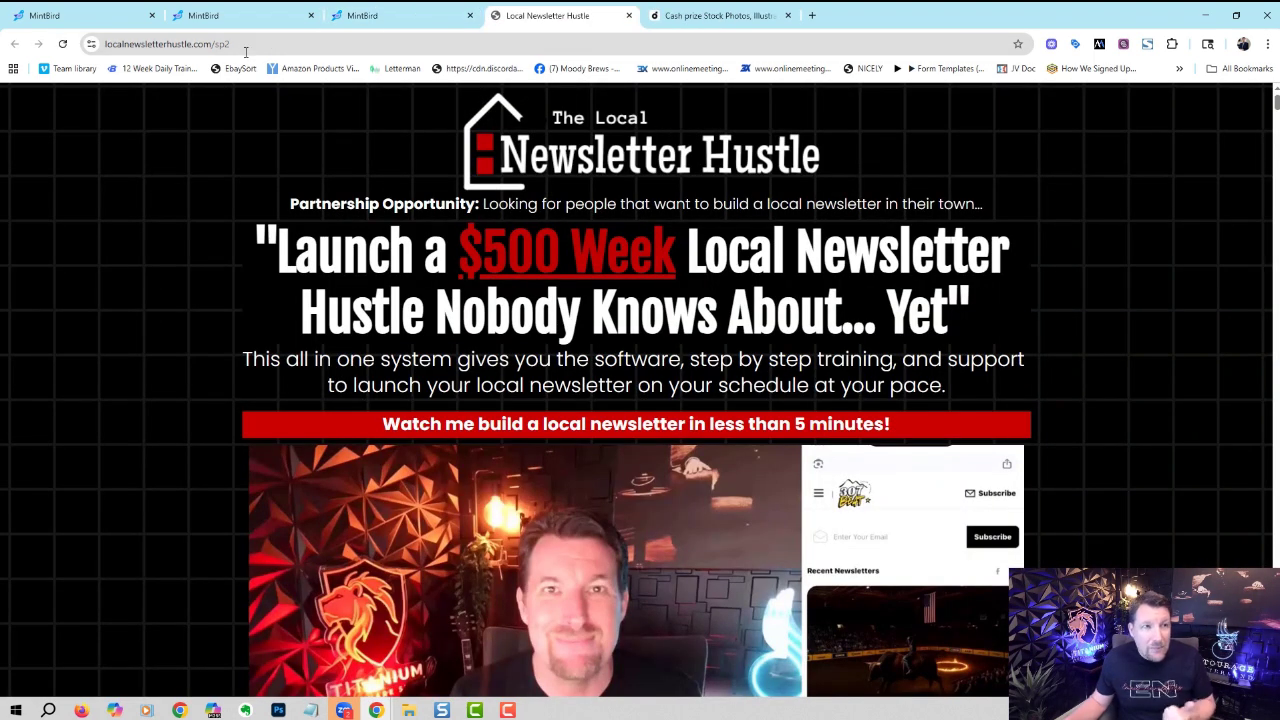
left_click(386, 22)
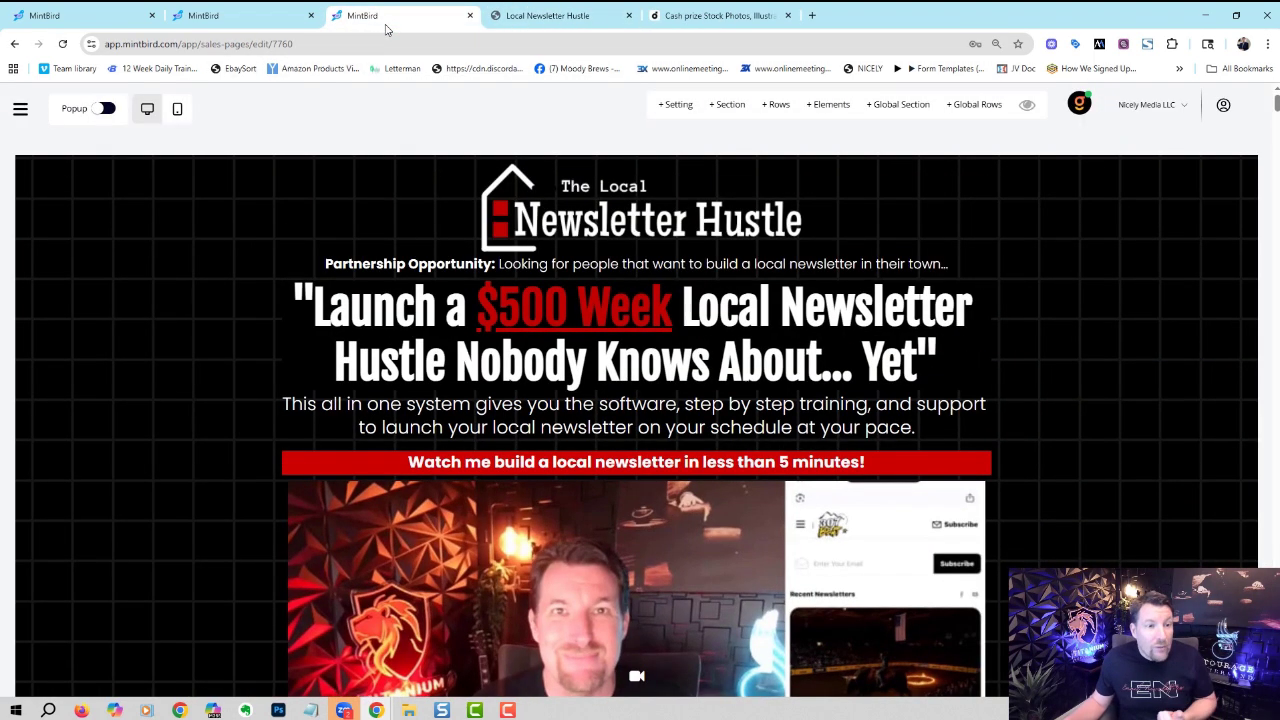
left_click(252, 22)
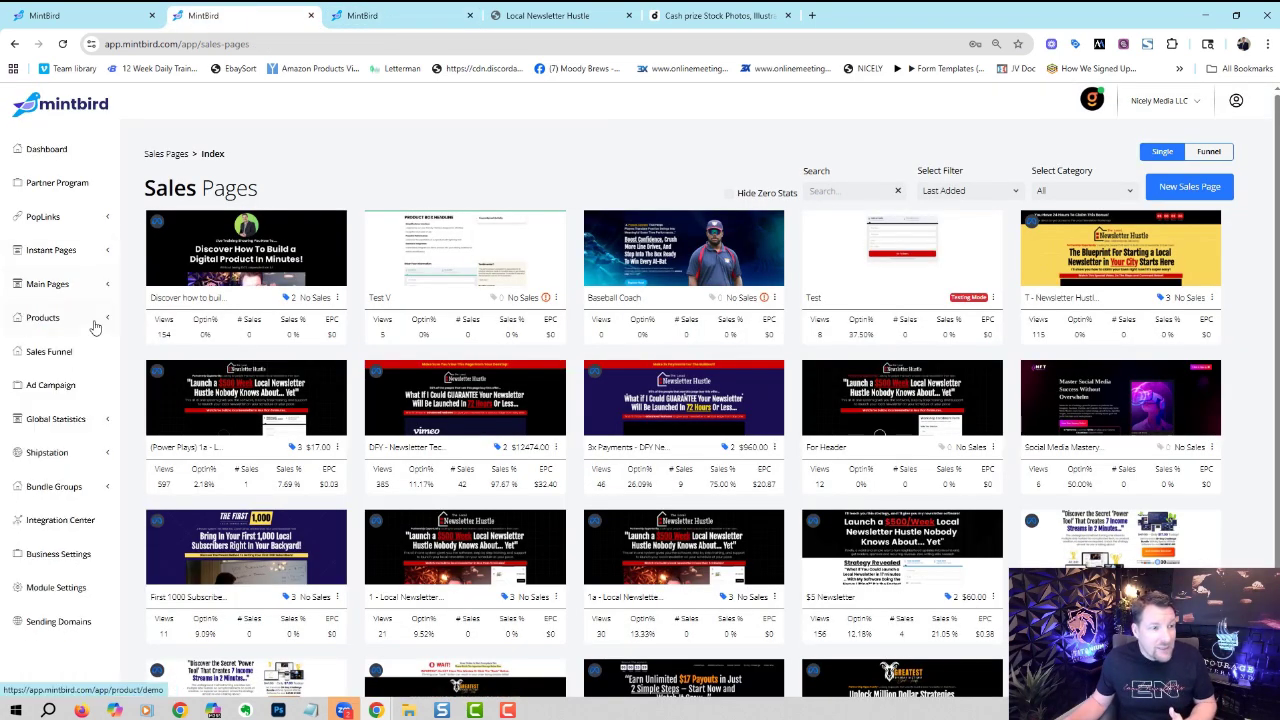
- Create a new sales funnel named 'Test' from the Sales Funnel list
left_click(70, 357)
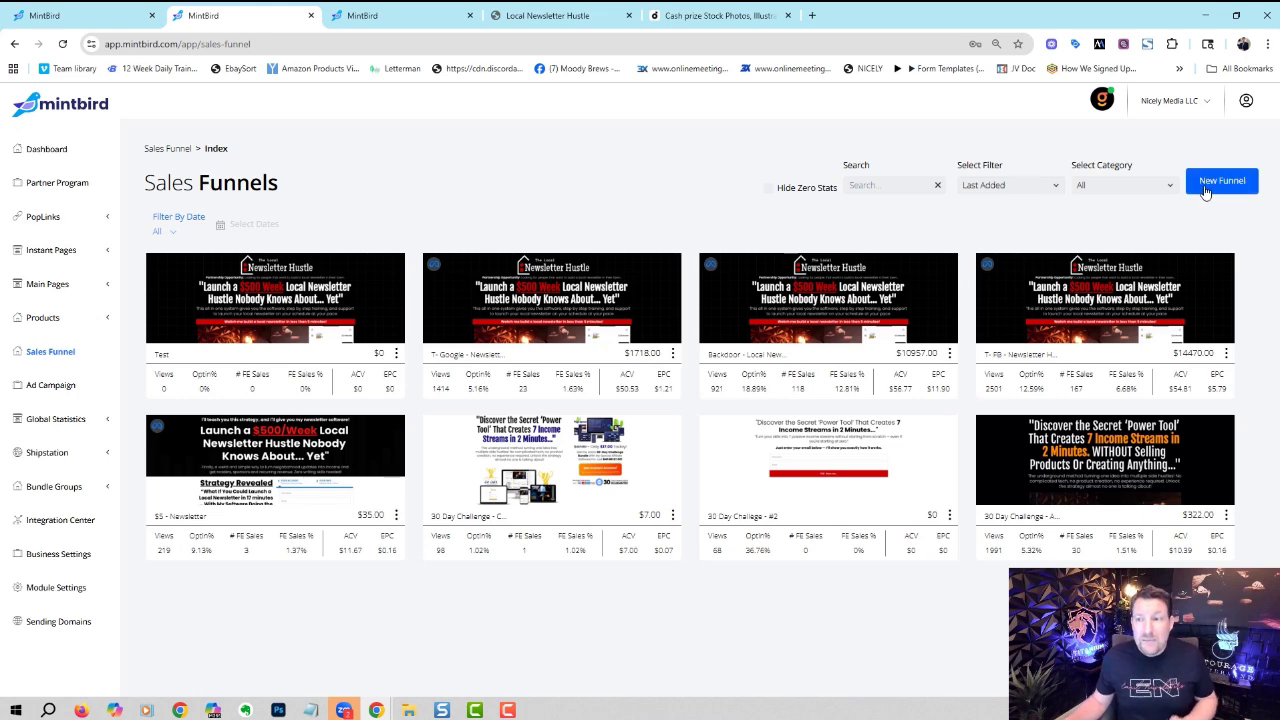
left_click(1206, 192)
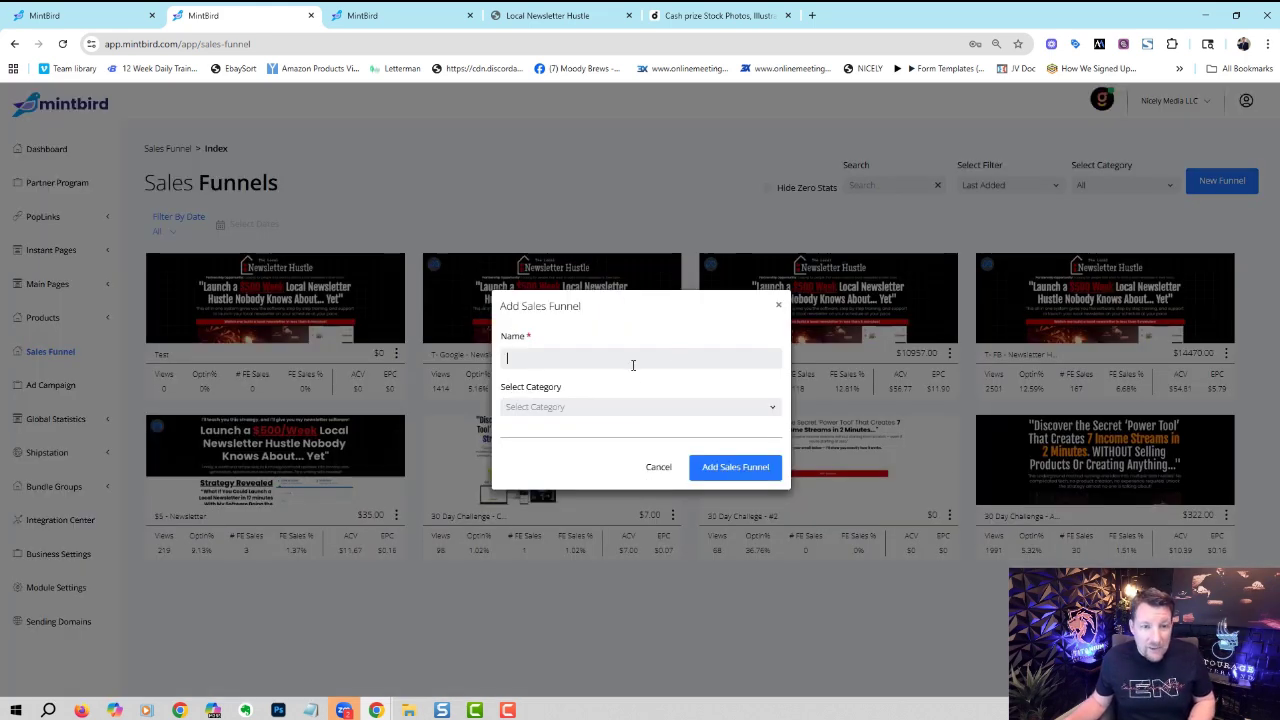
type("Test")
left_click(728, 476)
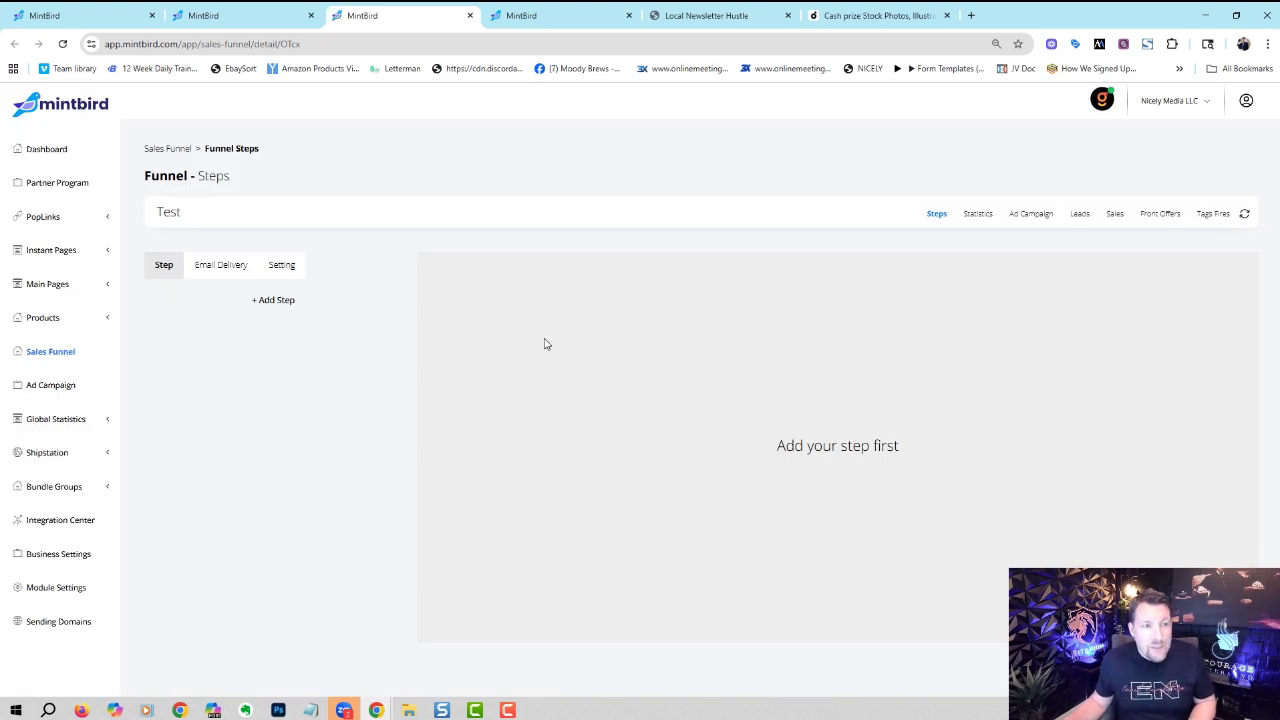
- Add a sales step using the 1a - Local Newsletter Hustle page, trimming the random suffix from its path
left_click(272, 300)
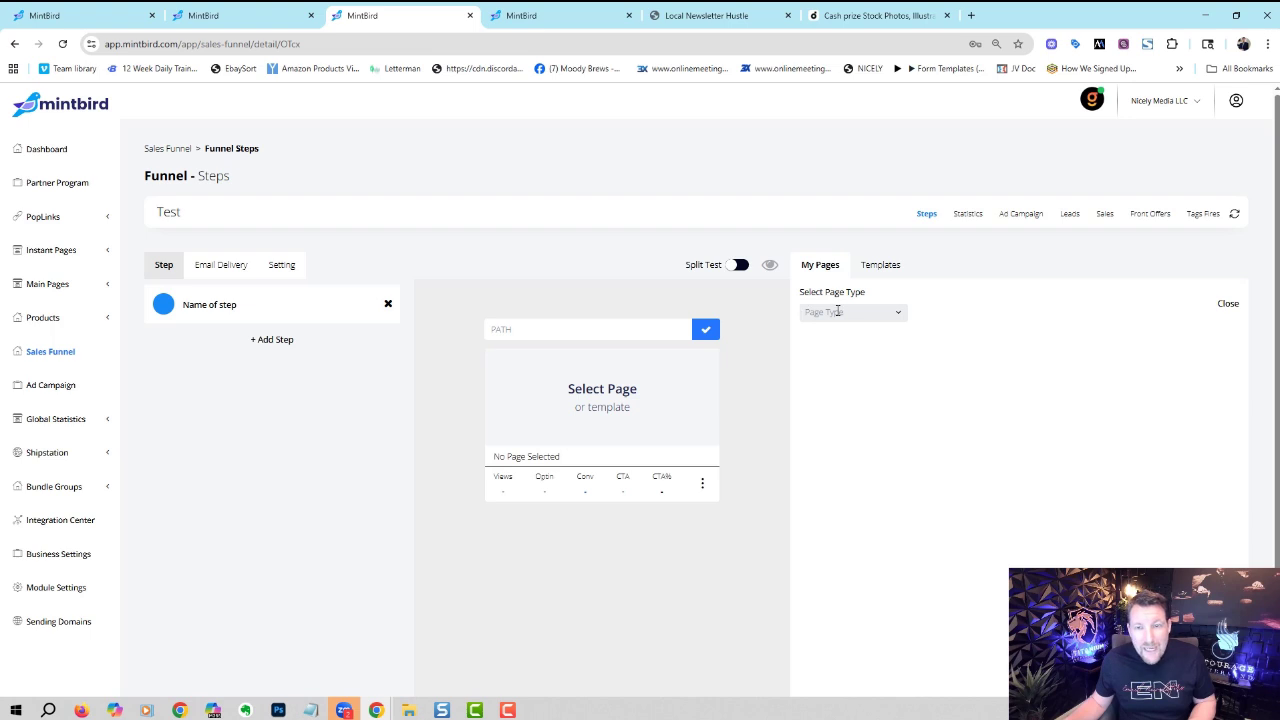
left_click(838, 312)
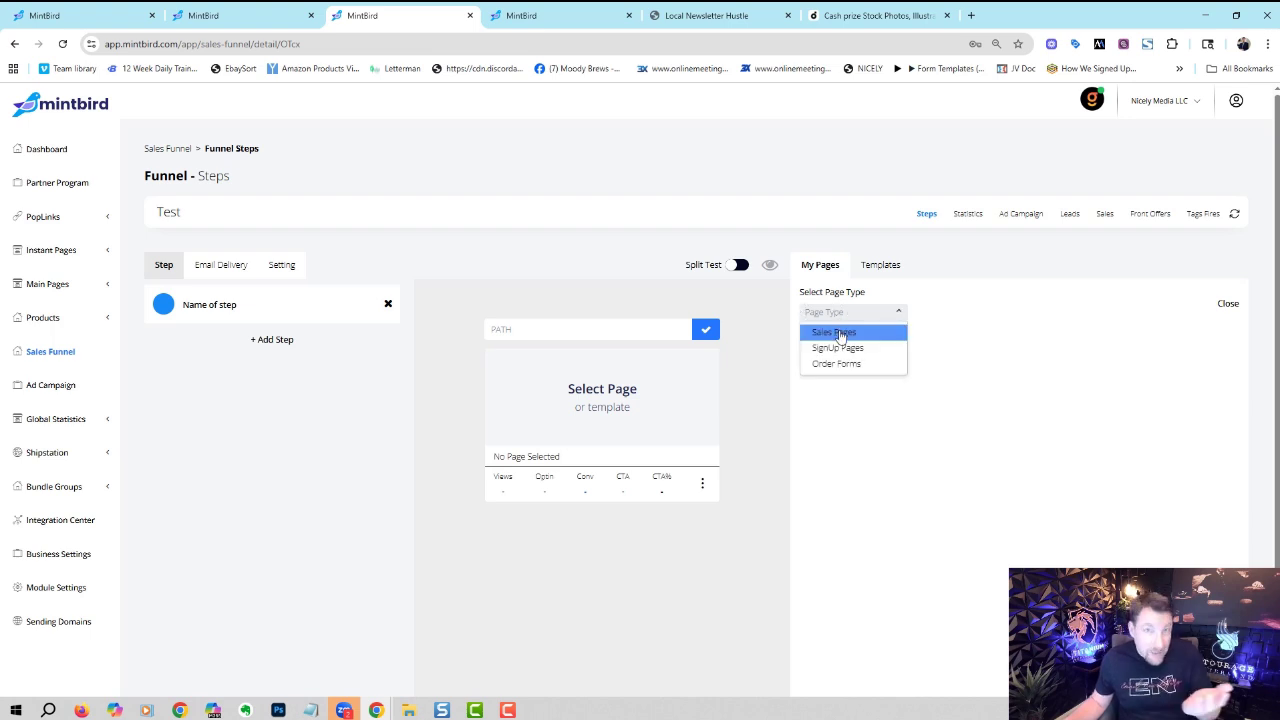
left_click(836, 332)
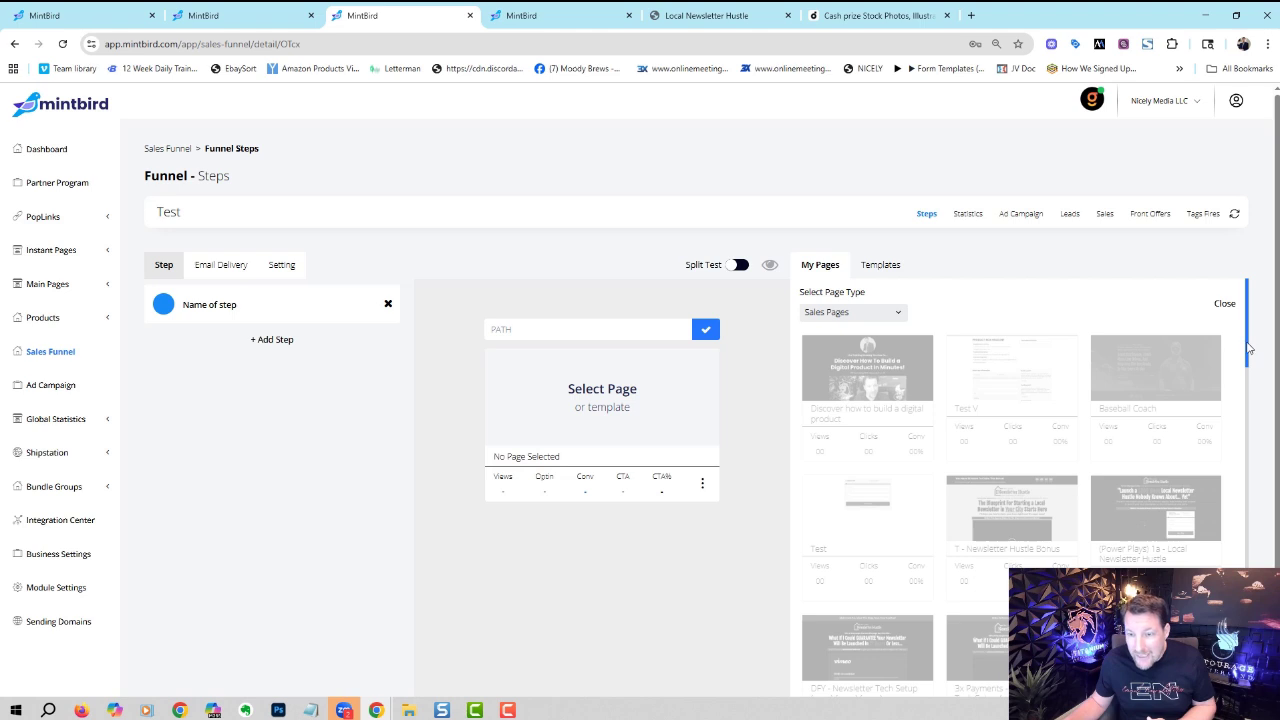
left_click_drag(1249, 350, 1251, 435)
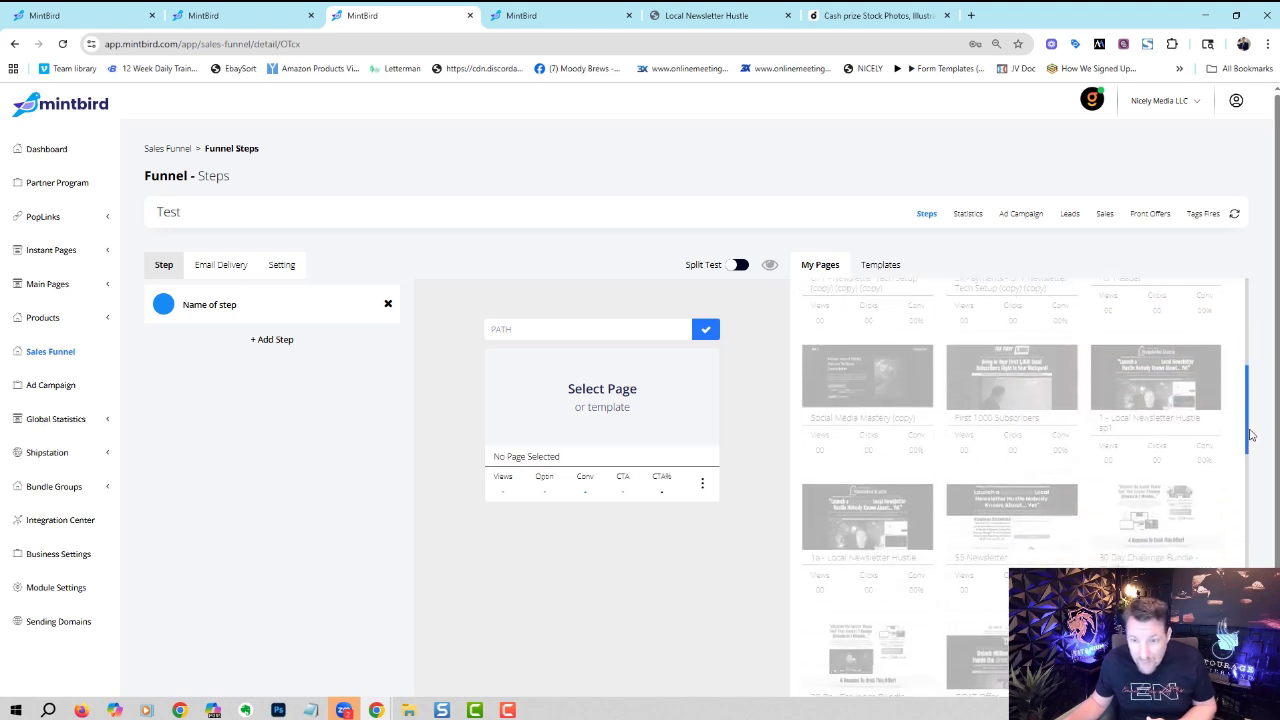
left_click(867, 520)
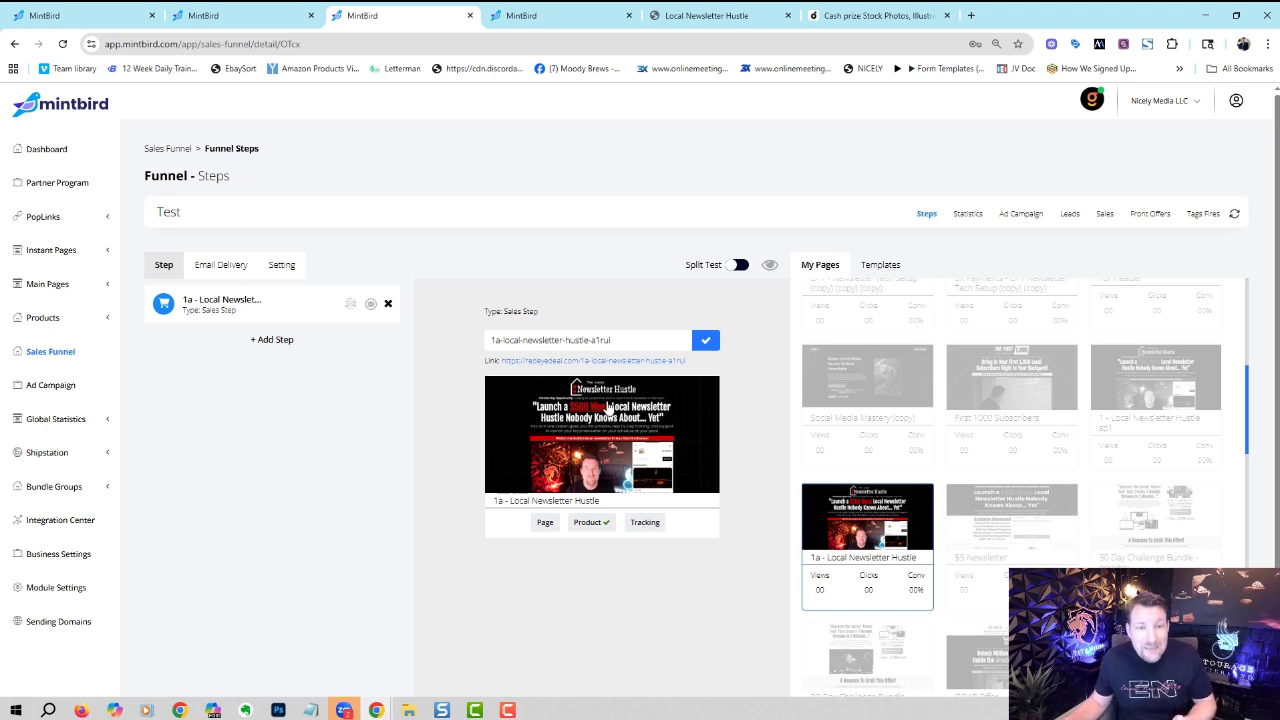
left_click_drag(618, 341, 597, 343)
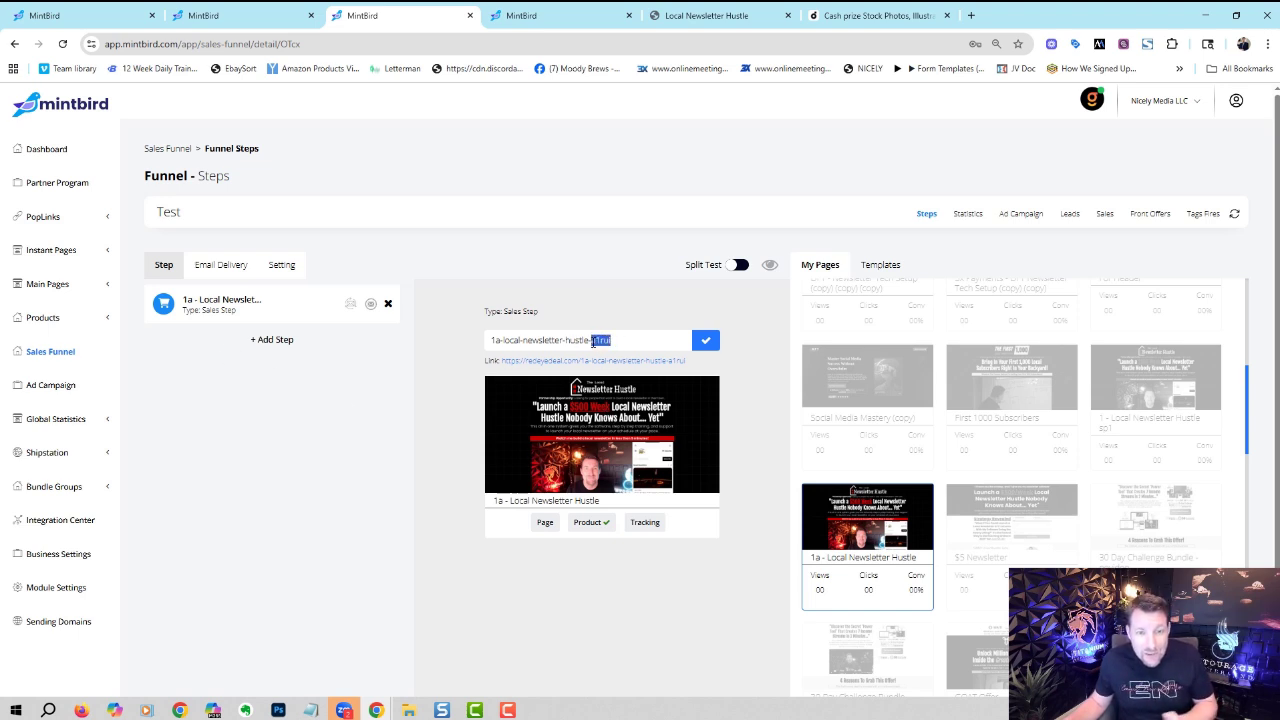
key("BackSpace")
key("BackSpace")
left_click(705, 340)
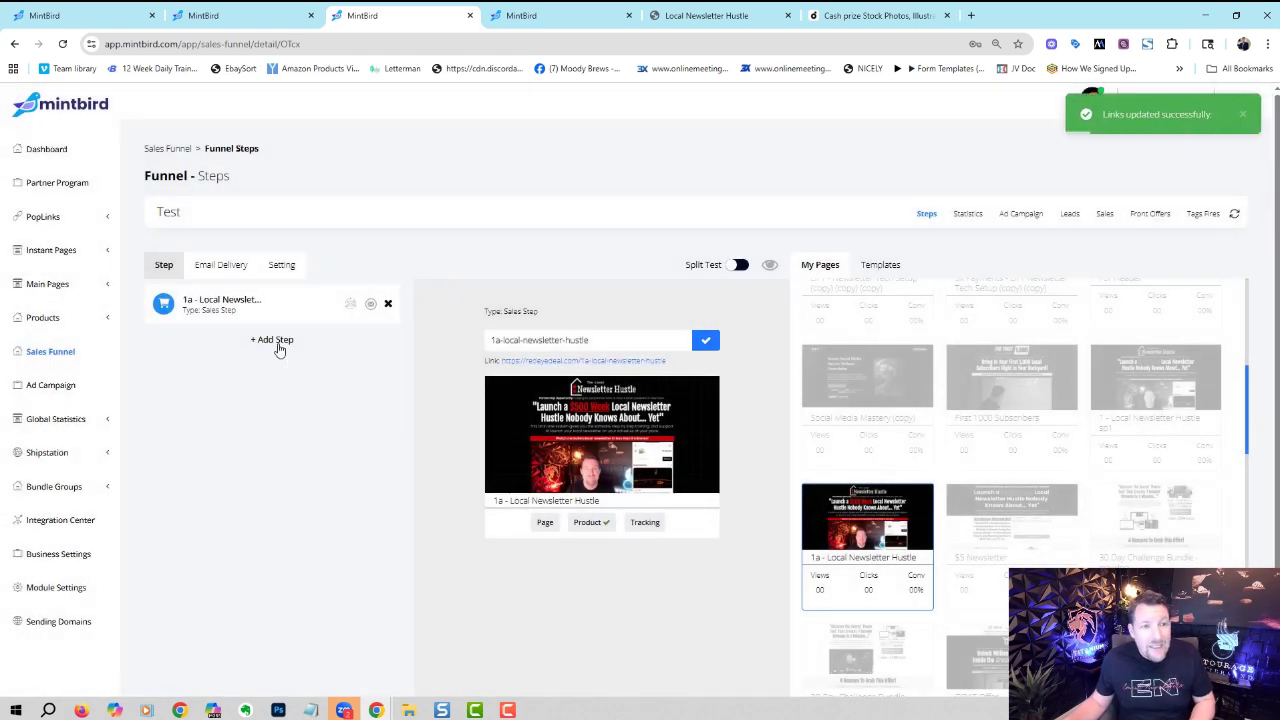
- Add an Upsell step with 1. Newsletter Tech Setup and a Downsell step with GOAT Offer - $27 Trial (copy)
left_click(276, 341)
left_click(838, 313)
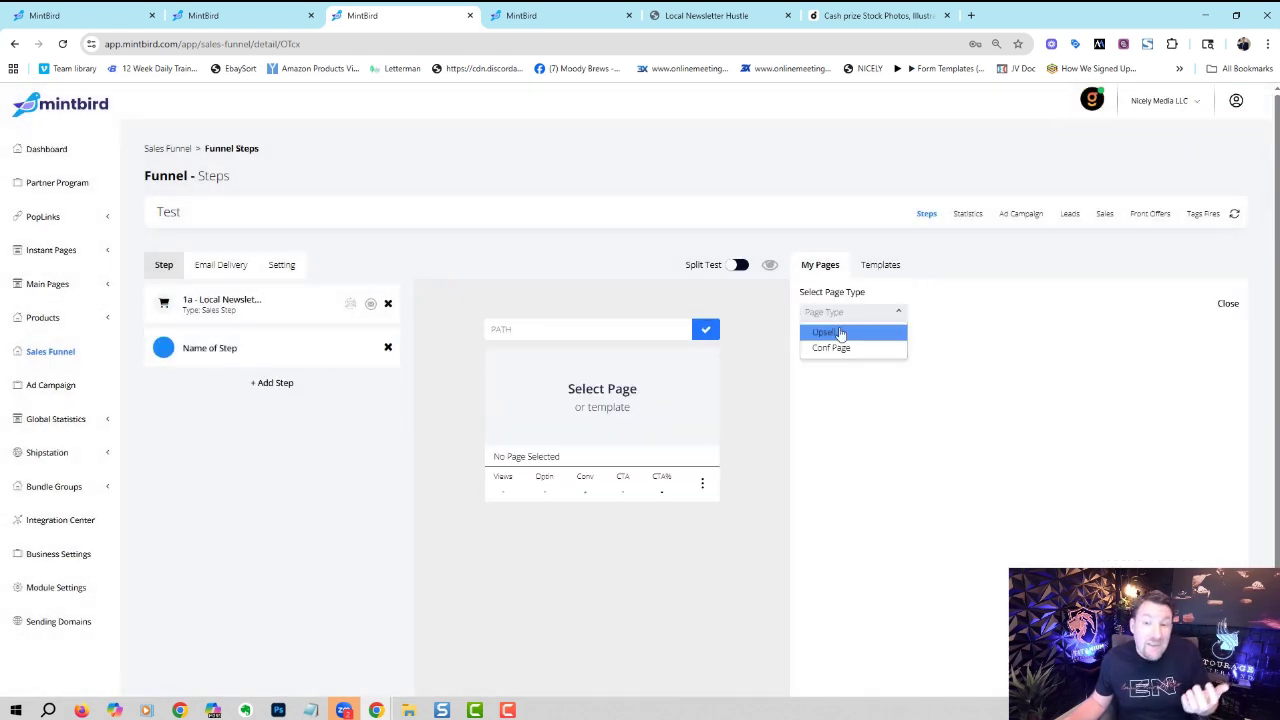
left_click(840, 333)
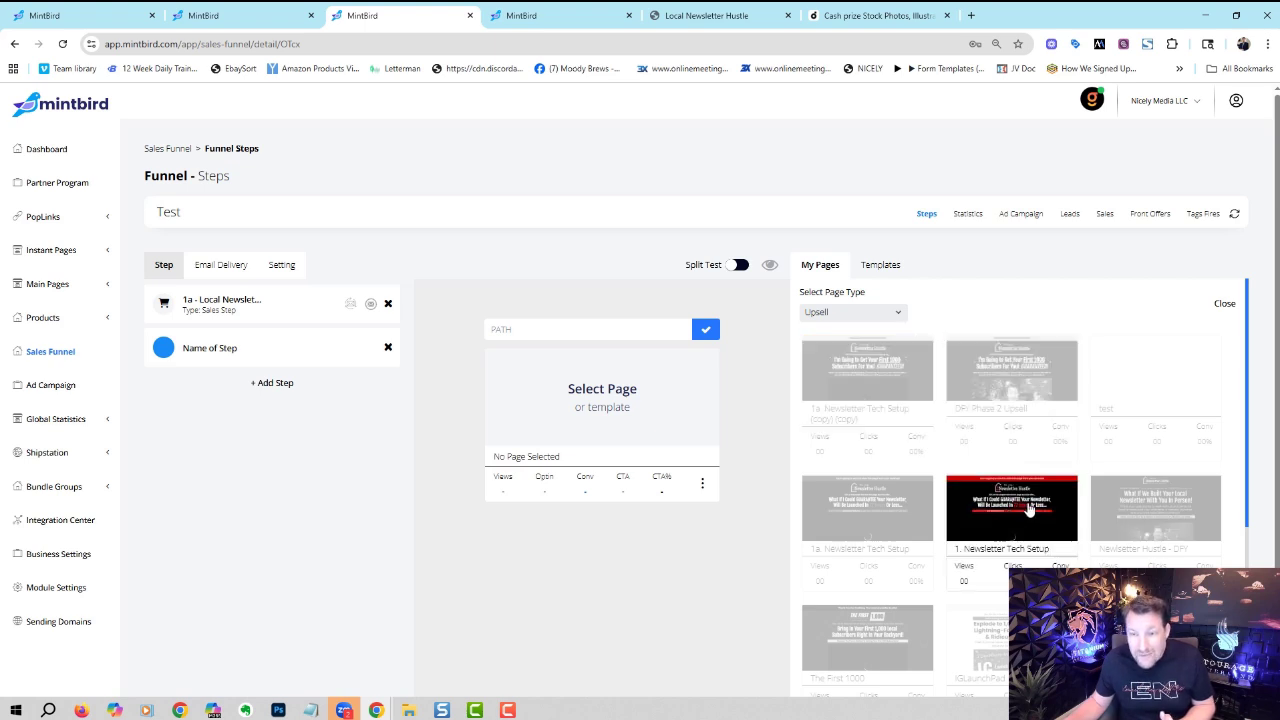
left_click(1012, 508)
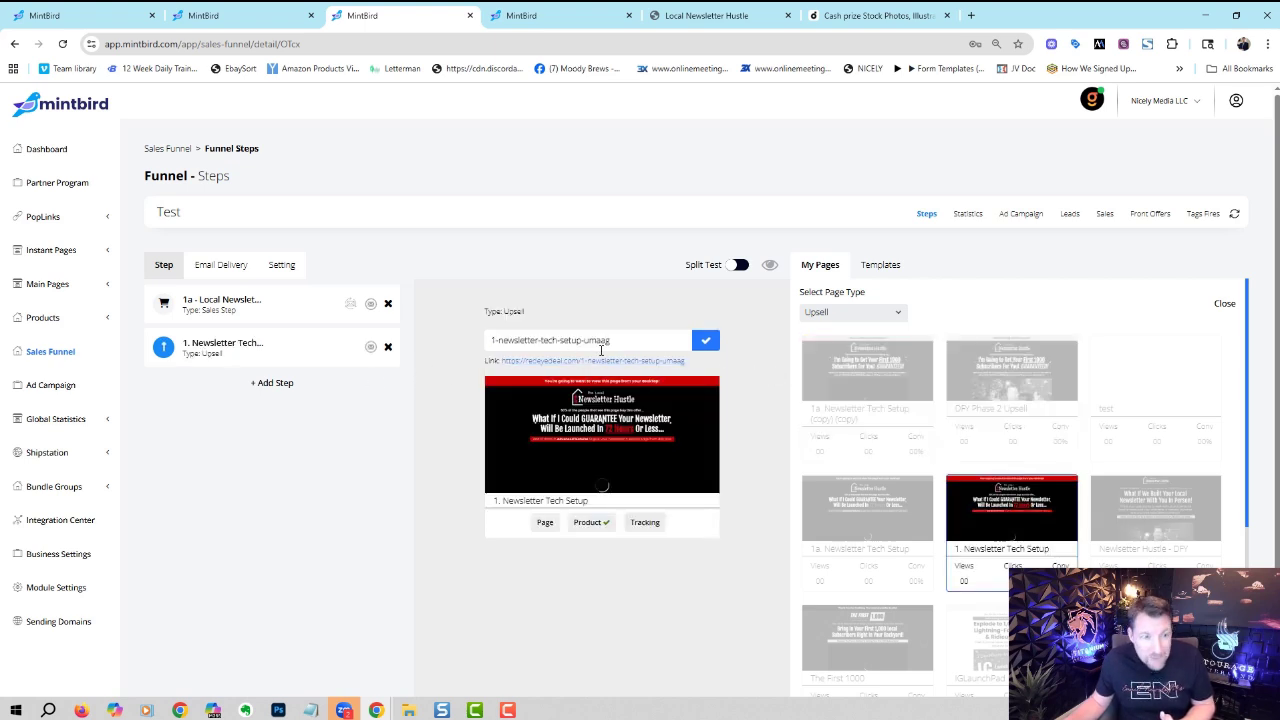
left_click(289, 384)
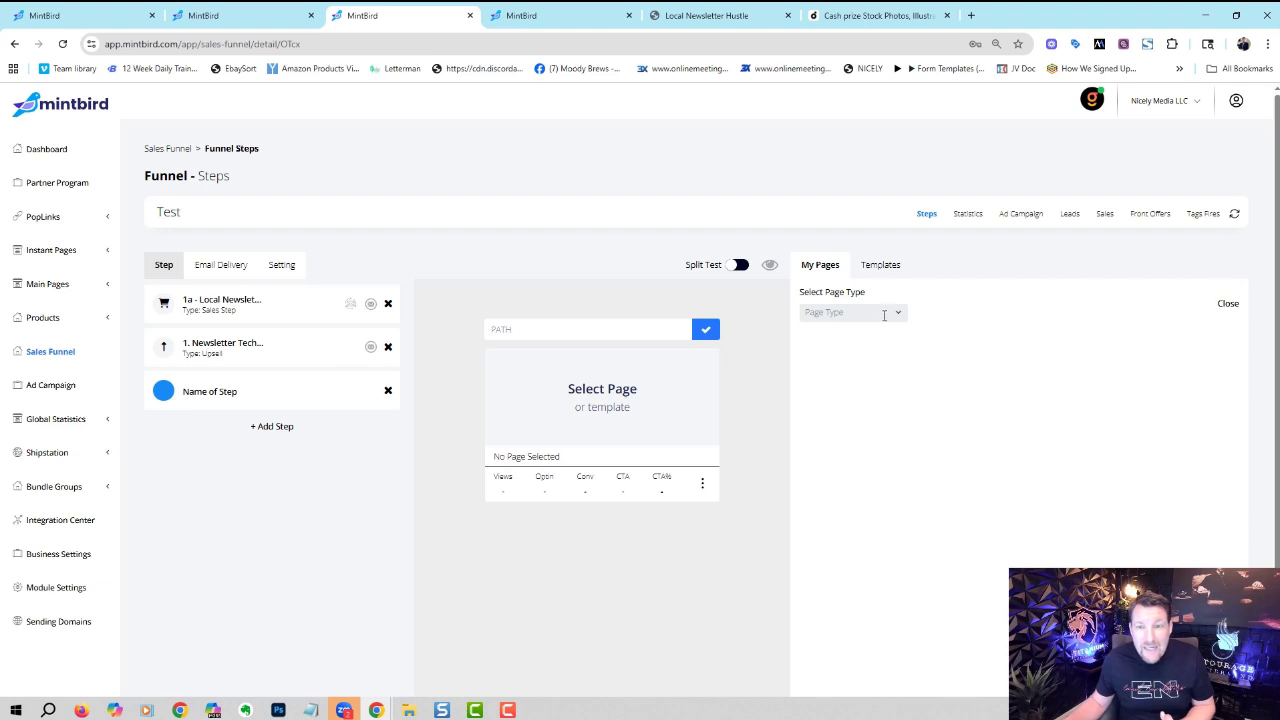
left_click(884, 313)
left_click(868, 346)
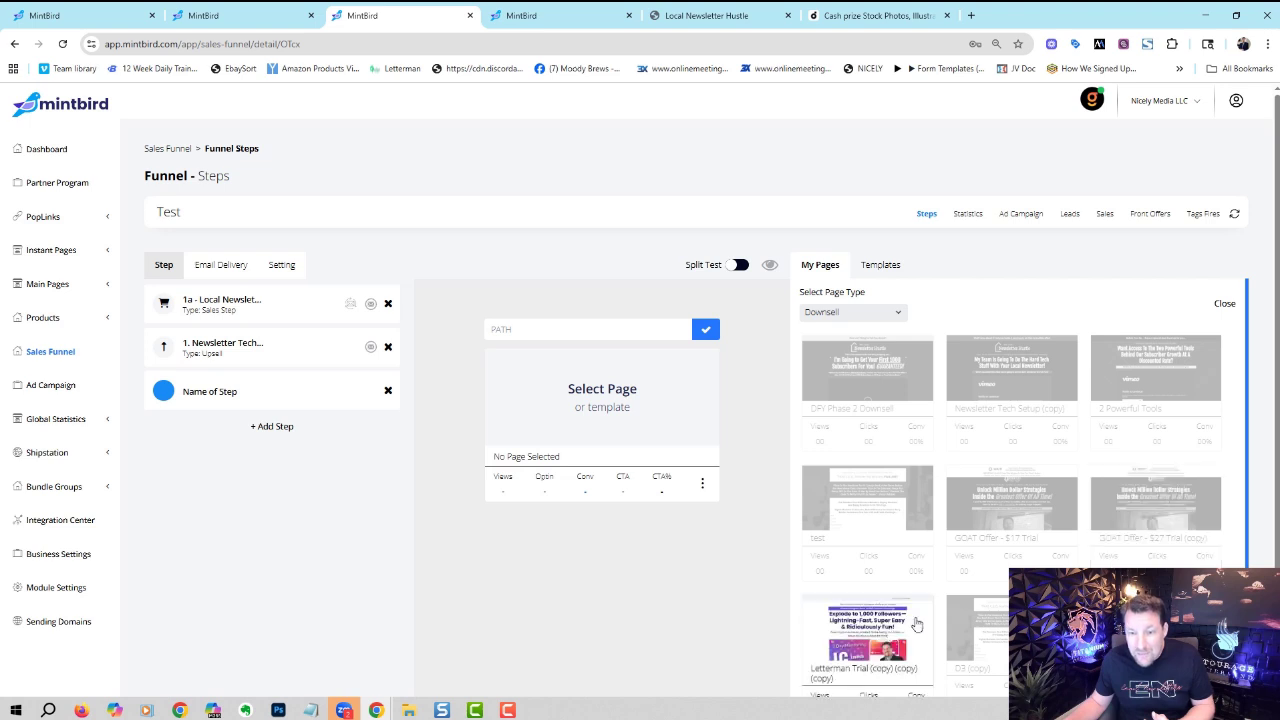
left_click(1132, 498)
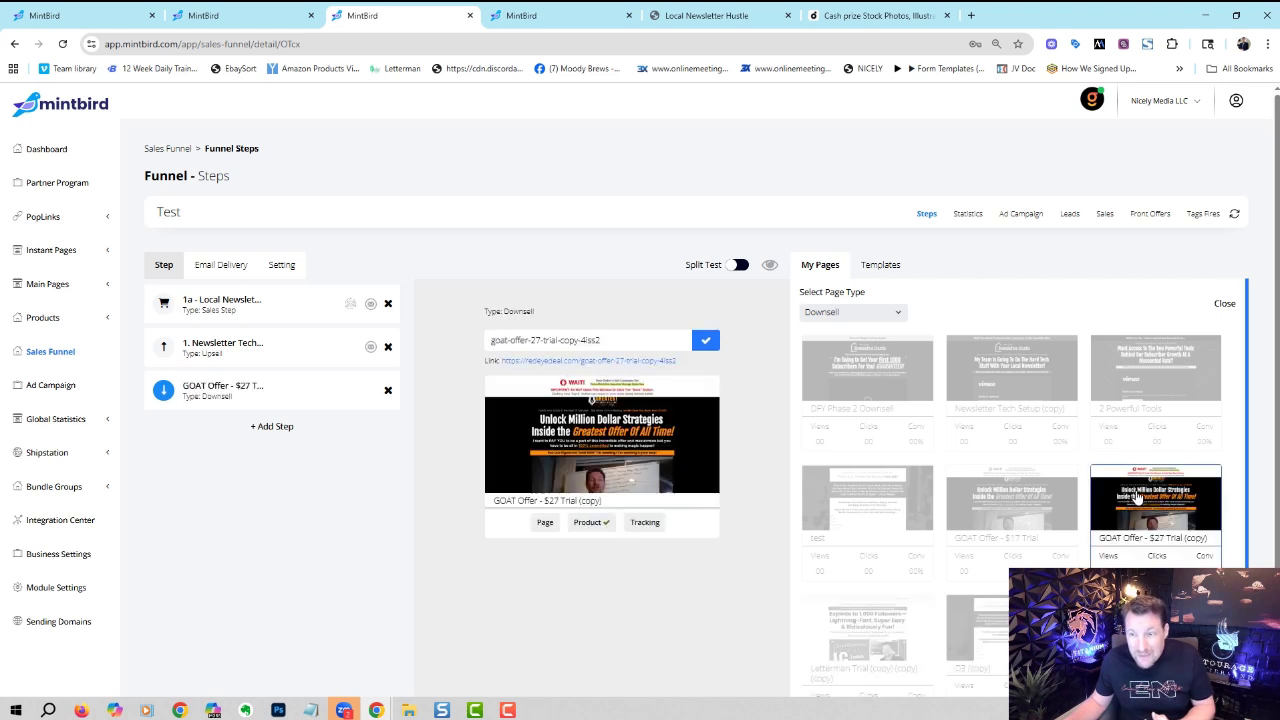
- Add a second Upsell with 1a. Newsletter Tech Setup (copy)(copy) and an LNH - Jordan Conf Page step
left_click(272, 427)
left_click(834, 312)
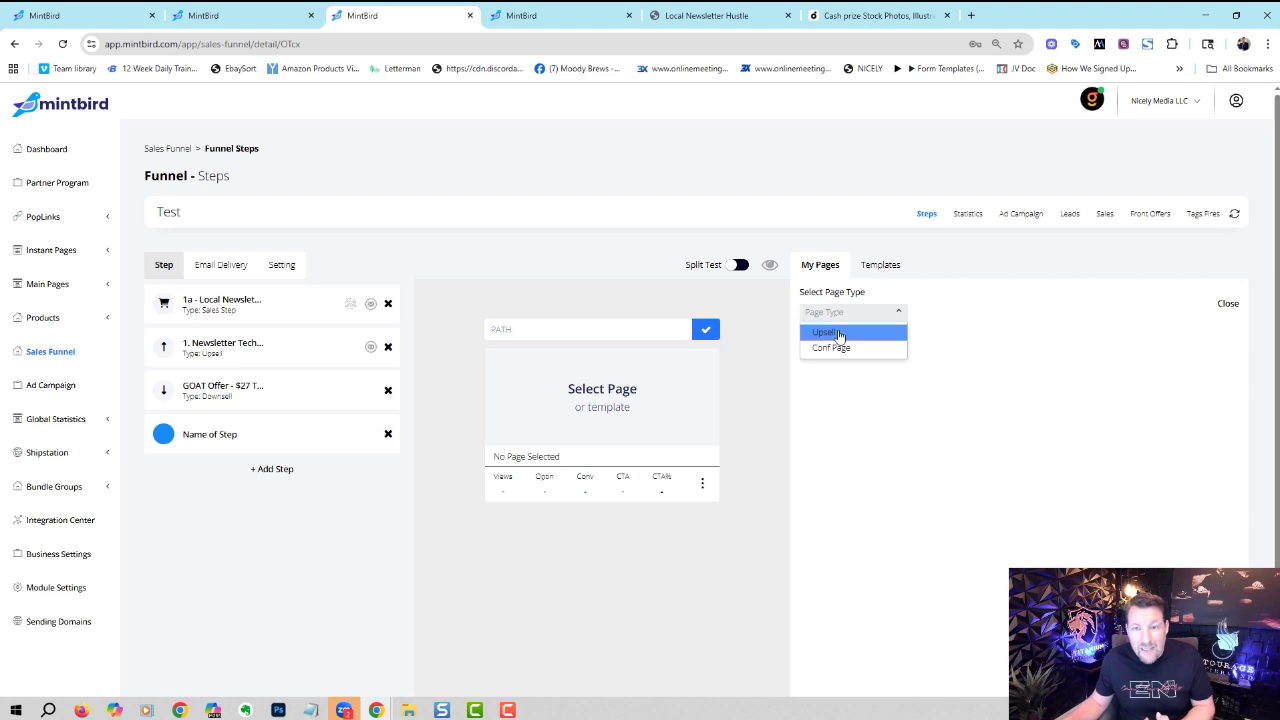
left_click(838, 333)
left_click(870, 350)
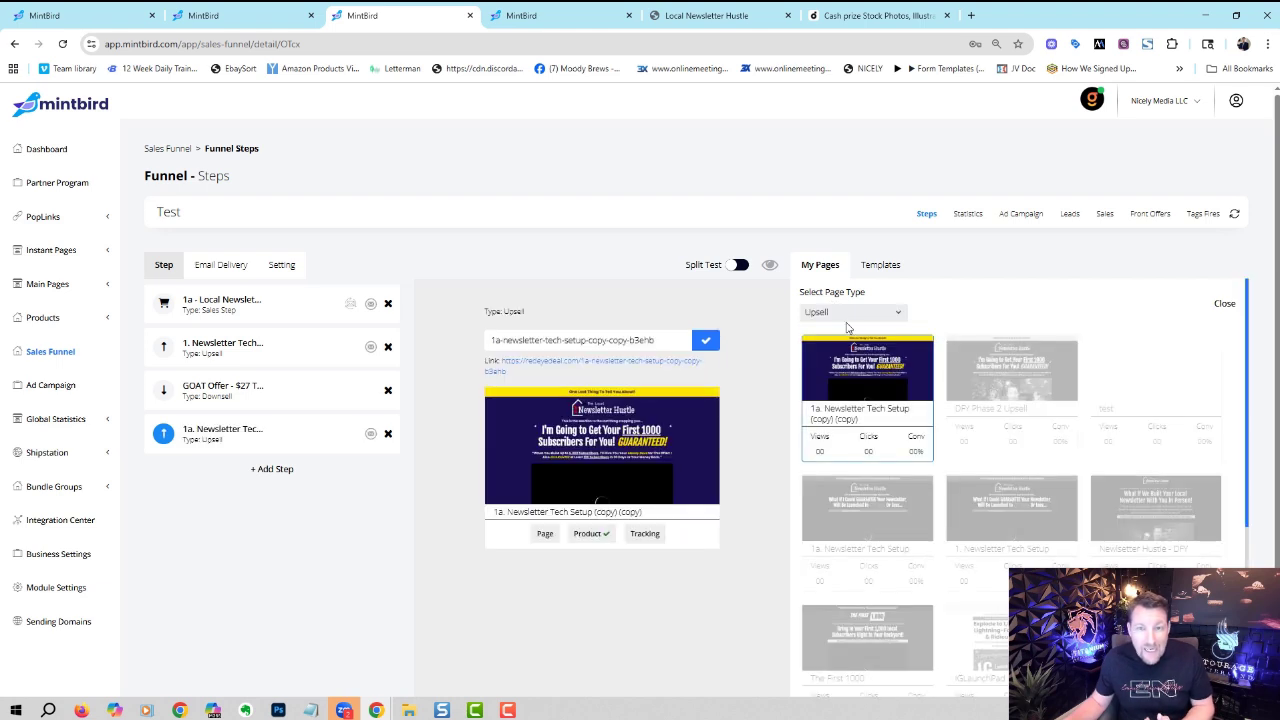
left_click(290, 470)
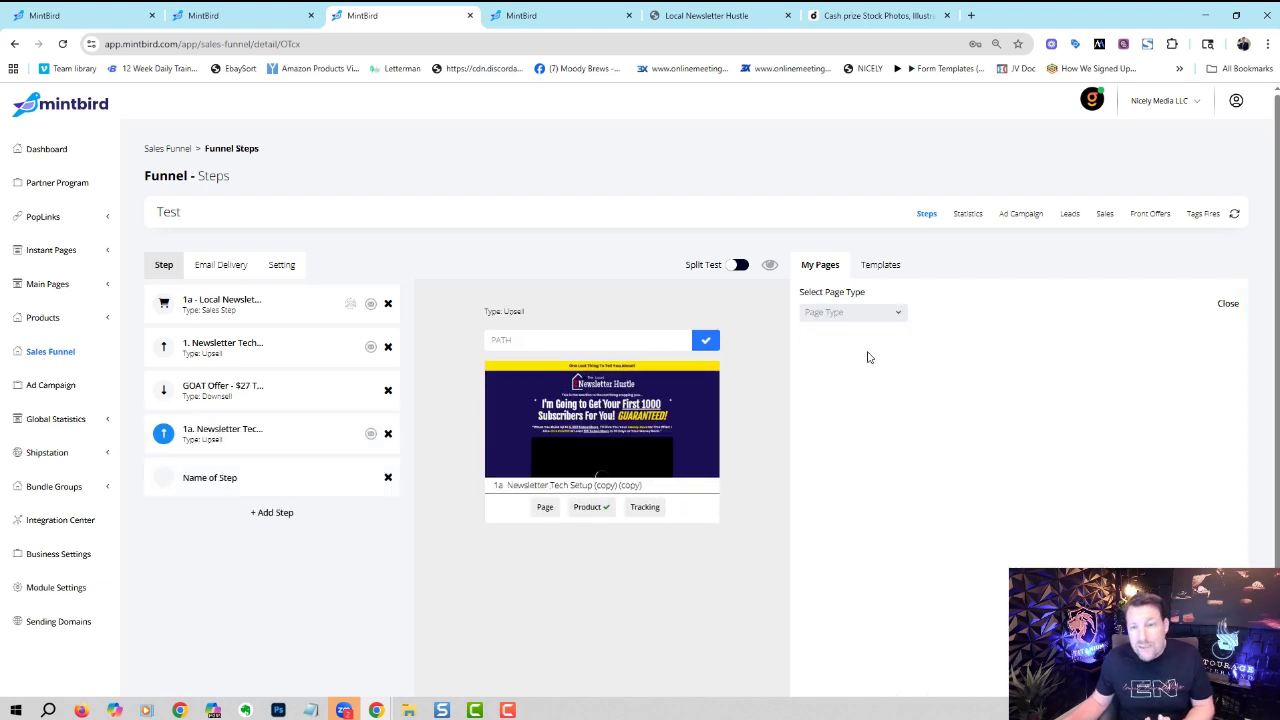
left_click(855, 312)
left_click(832, 364)
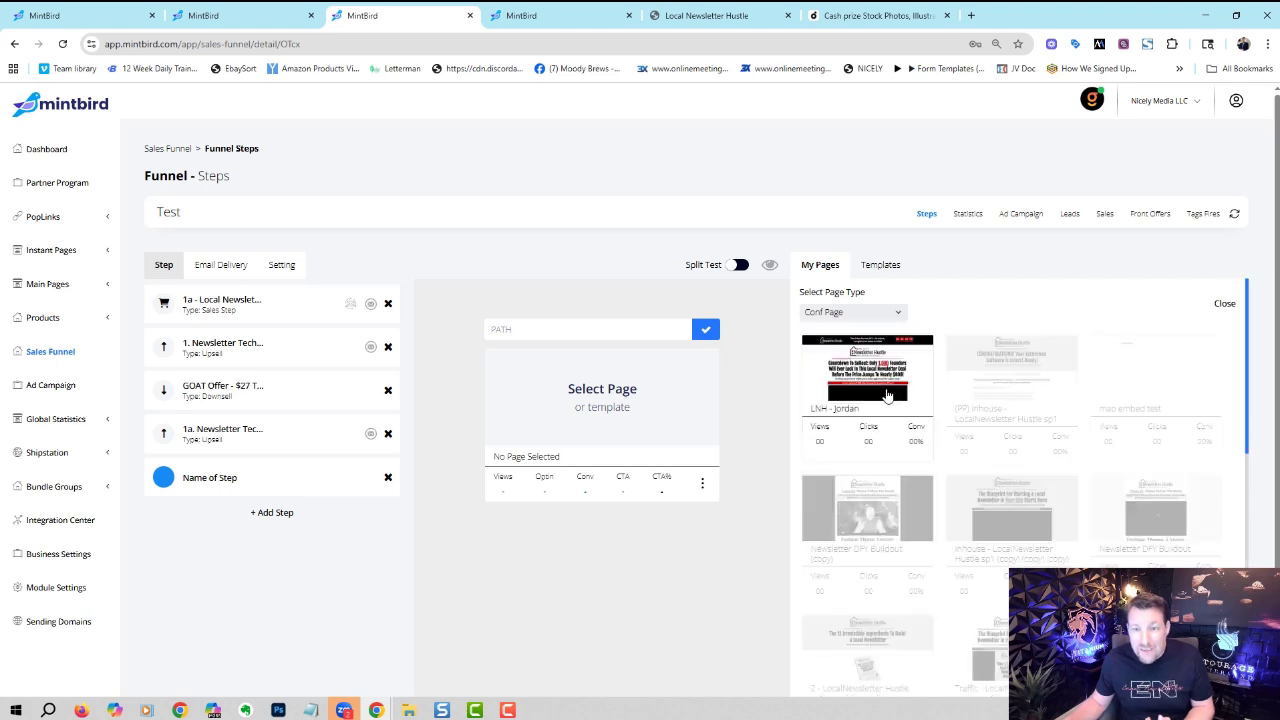
left_click(887, 396)
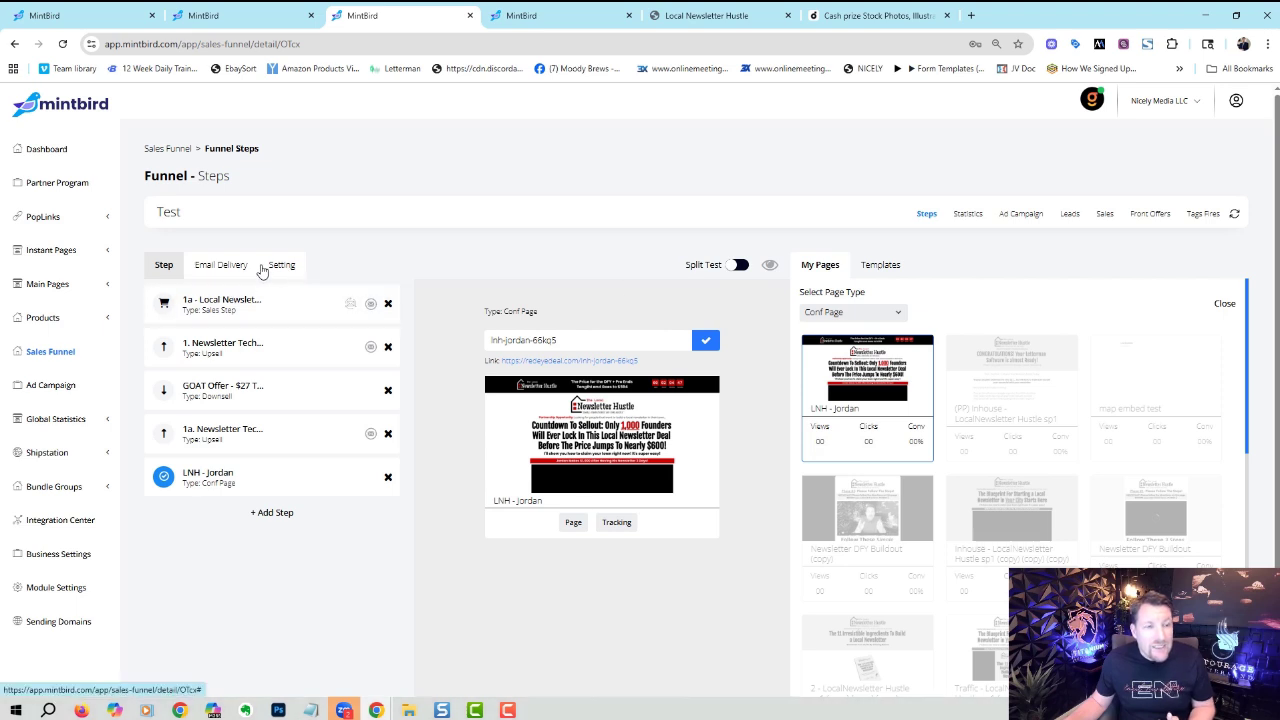
- View the funnel's payment and domain settings, then open the T- FB - Newsletter Hustle New funnel
left_click(282, 268)
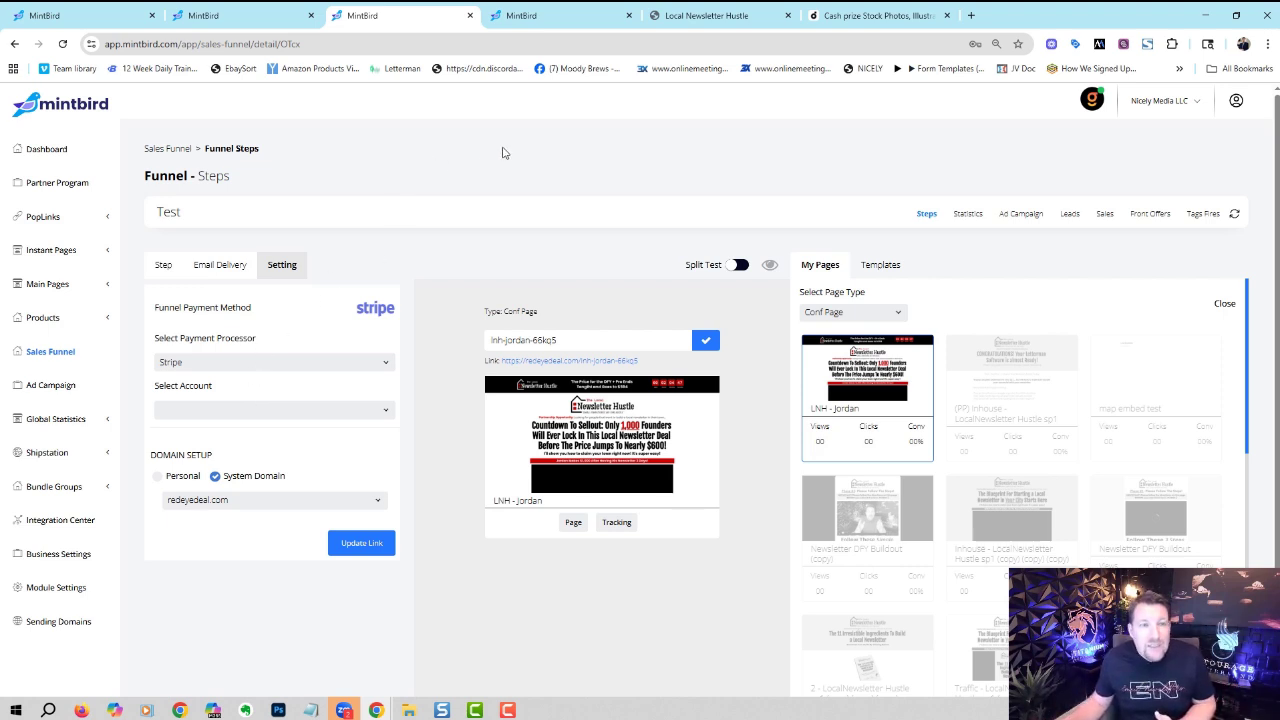
left_click(50, 355)
left_click(723, 277)
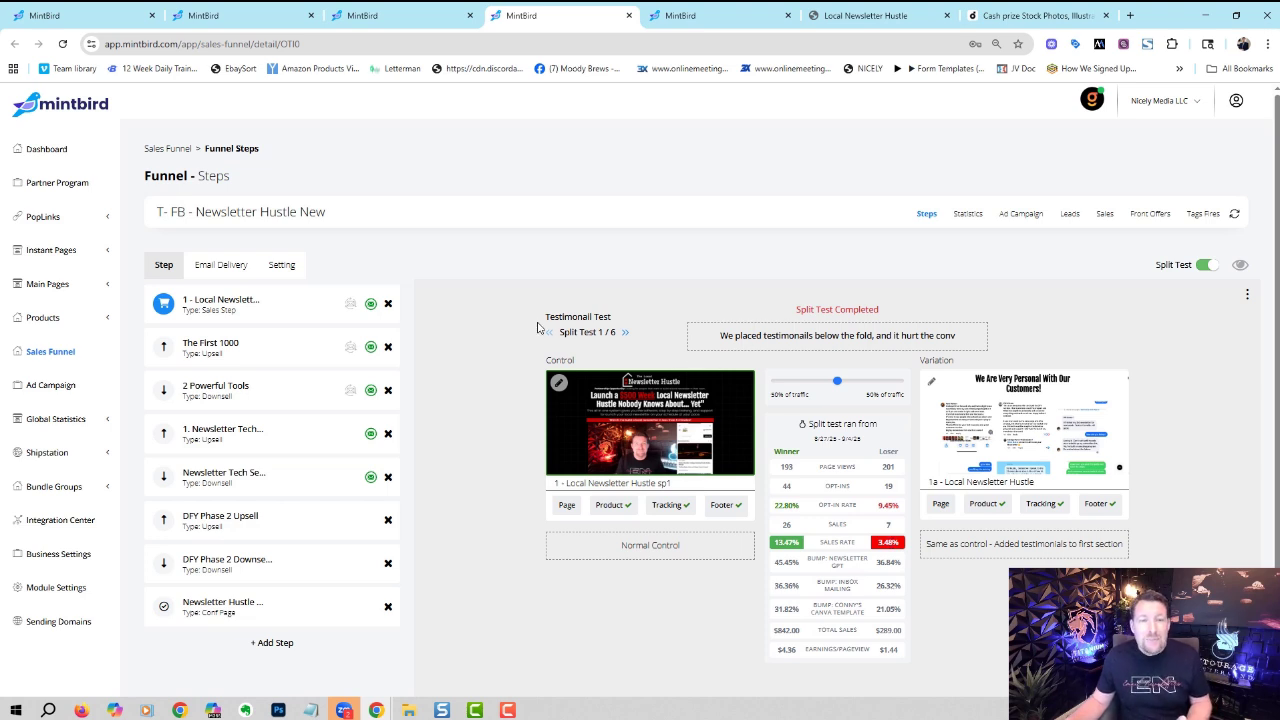
- Step through the Testing Headline and Video Test split tests to the Order Form Test (4/6)
left_click(624, 334)
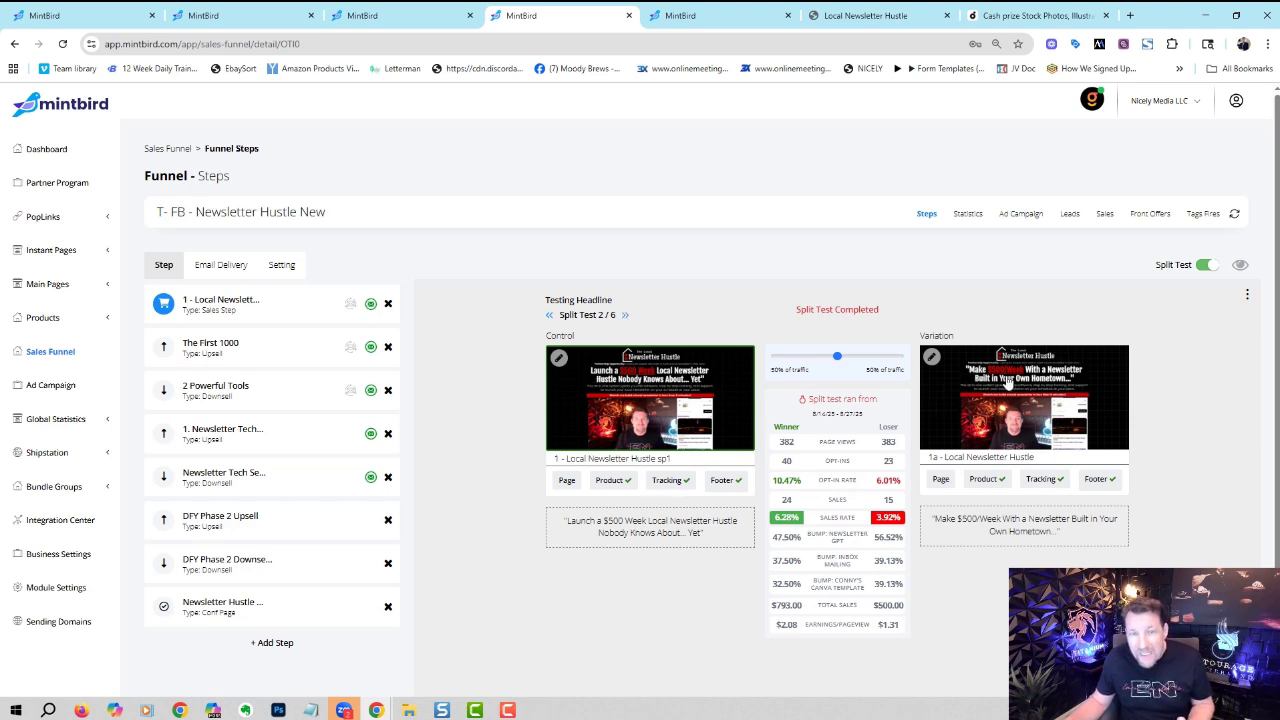
left_click(626, 316)
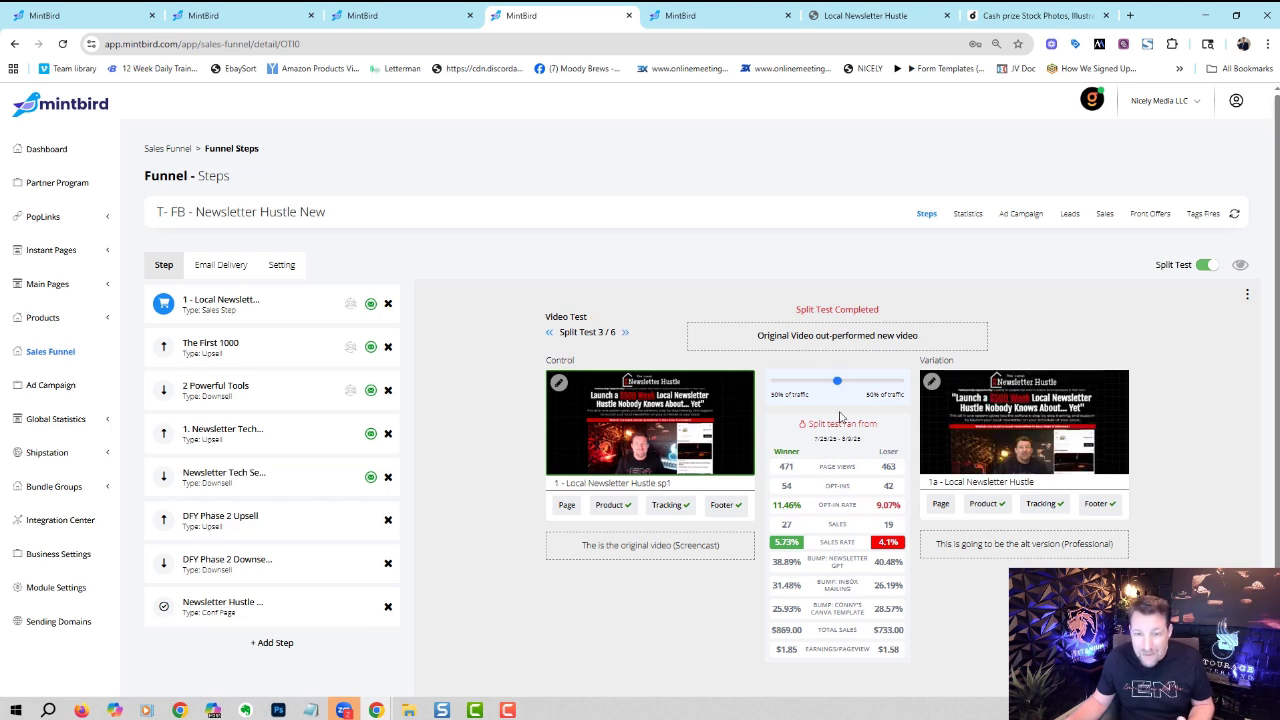
left_click(625, 332)
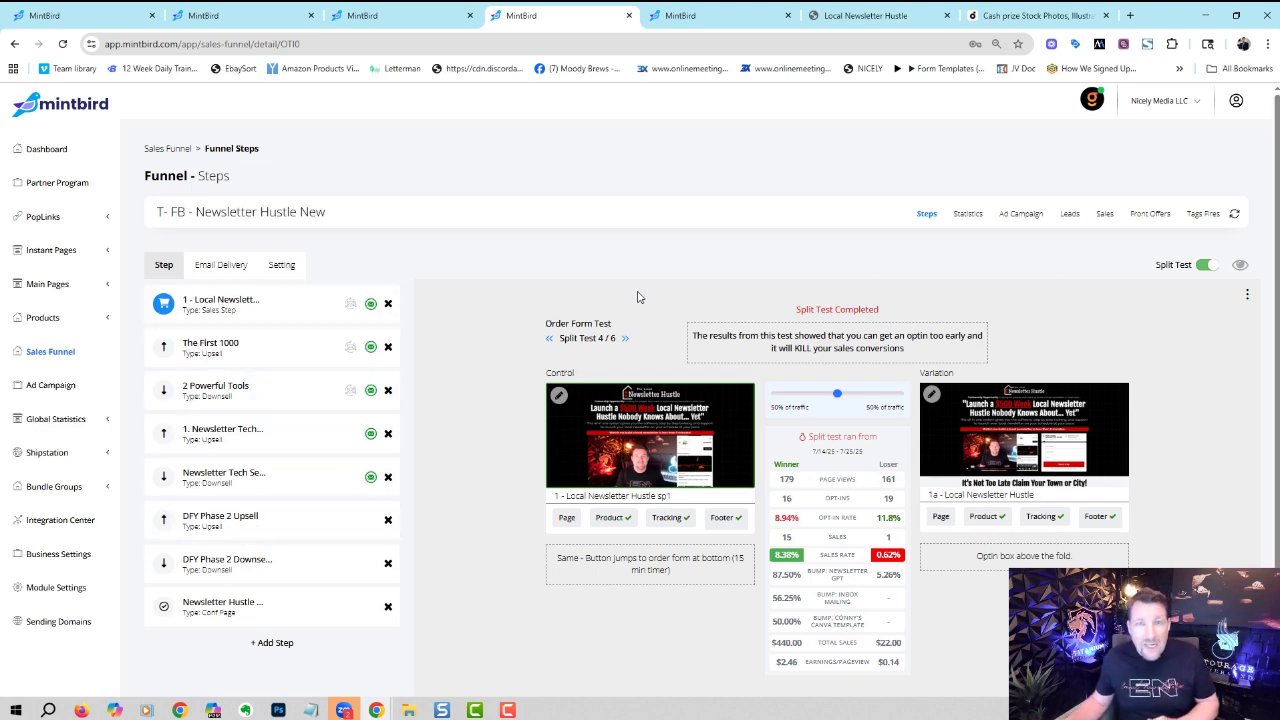
- Show the funnel's Statistics filtered by Year and scroll through earnings per click and gross sales
left_click(967, 213)
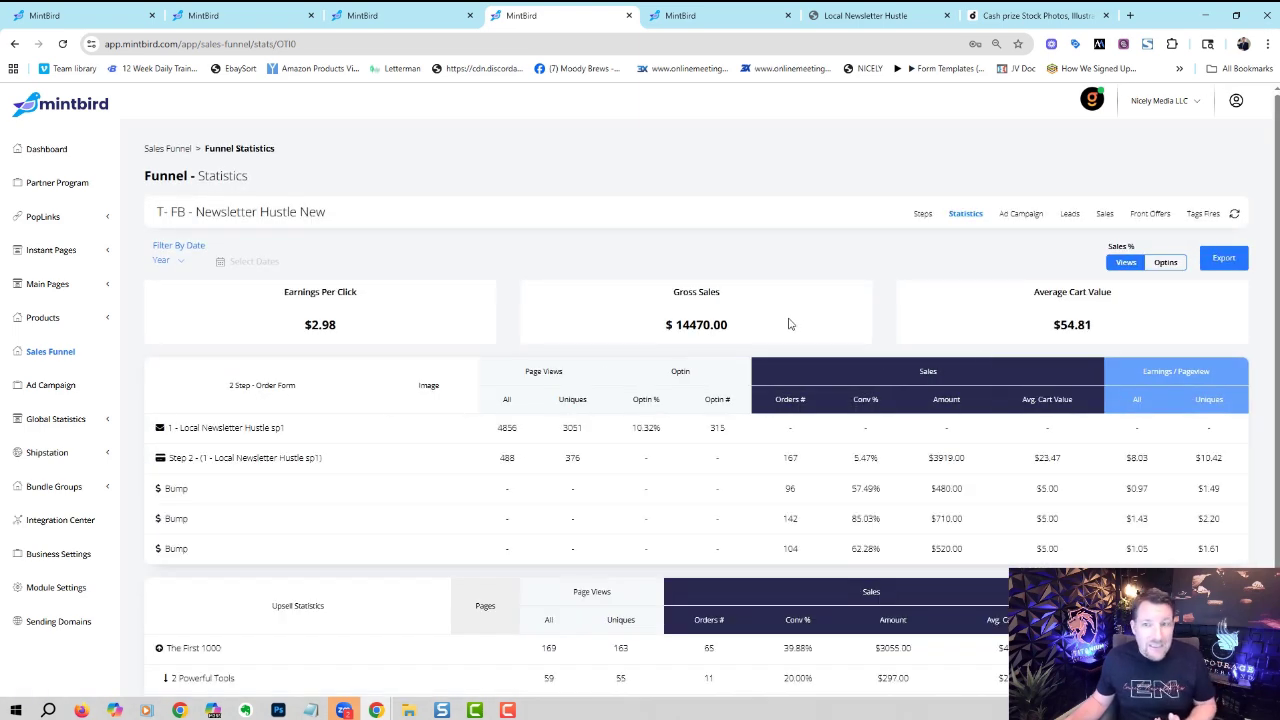
left_click(183, 262)
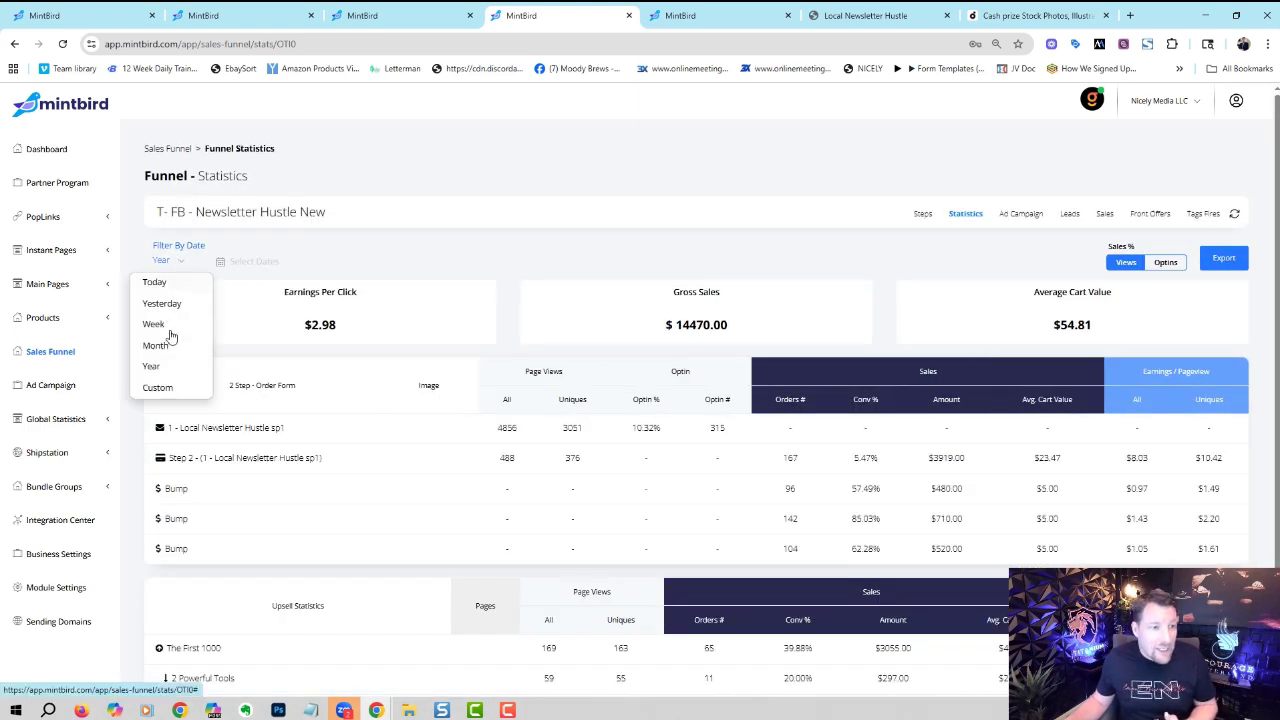
left_click(170, 368)
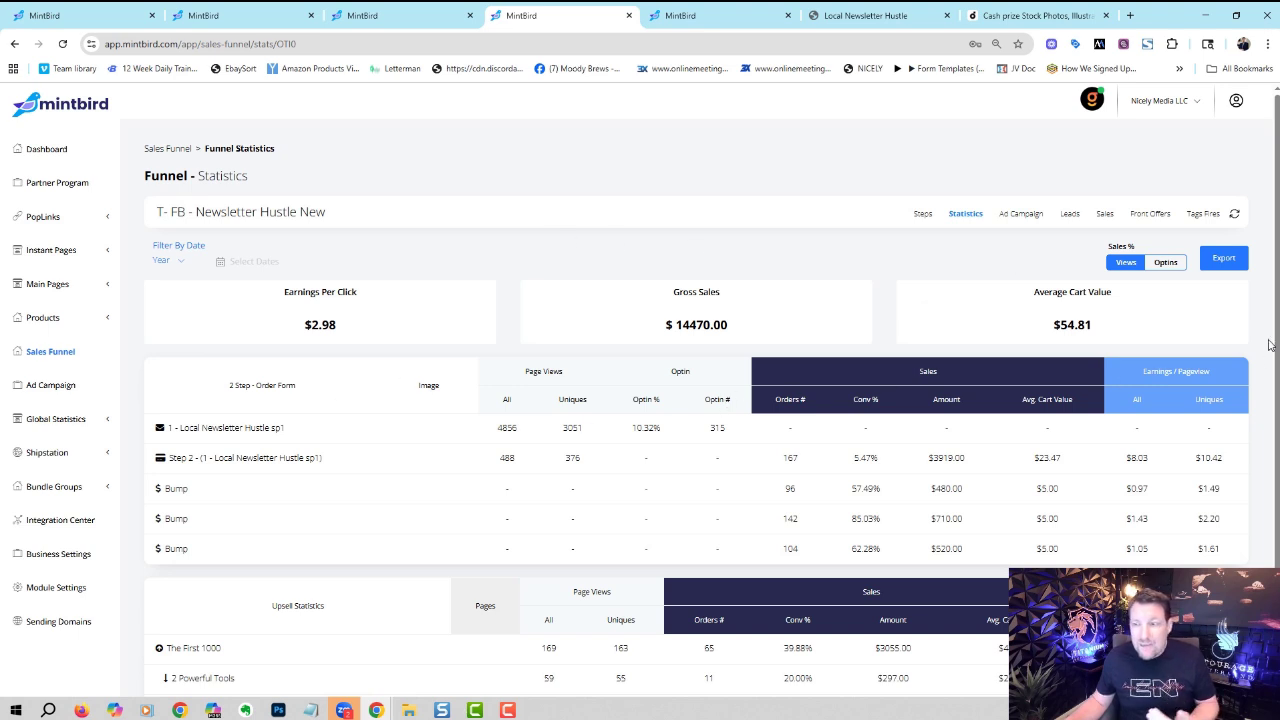
scroll(1276, 333, "down", 1)
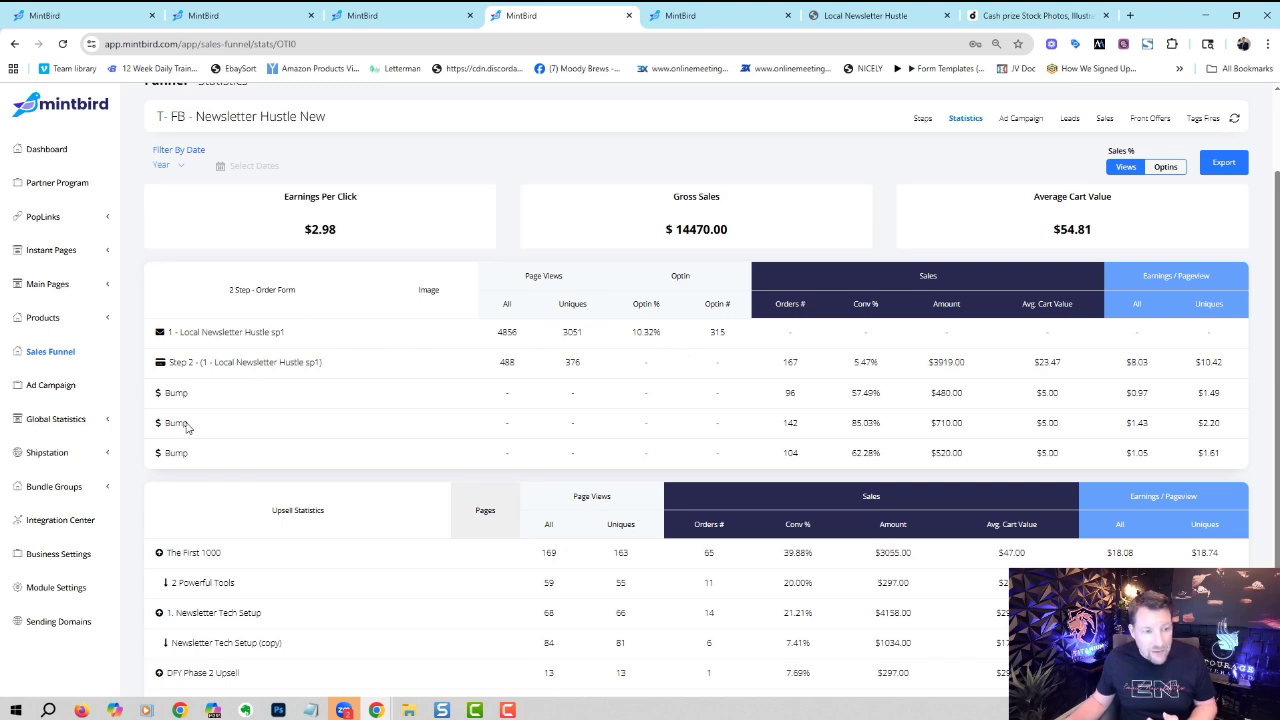
scroll(1274, 390, "down", 1)
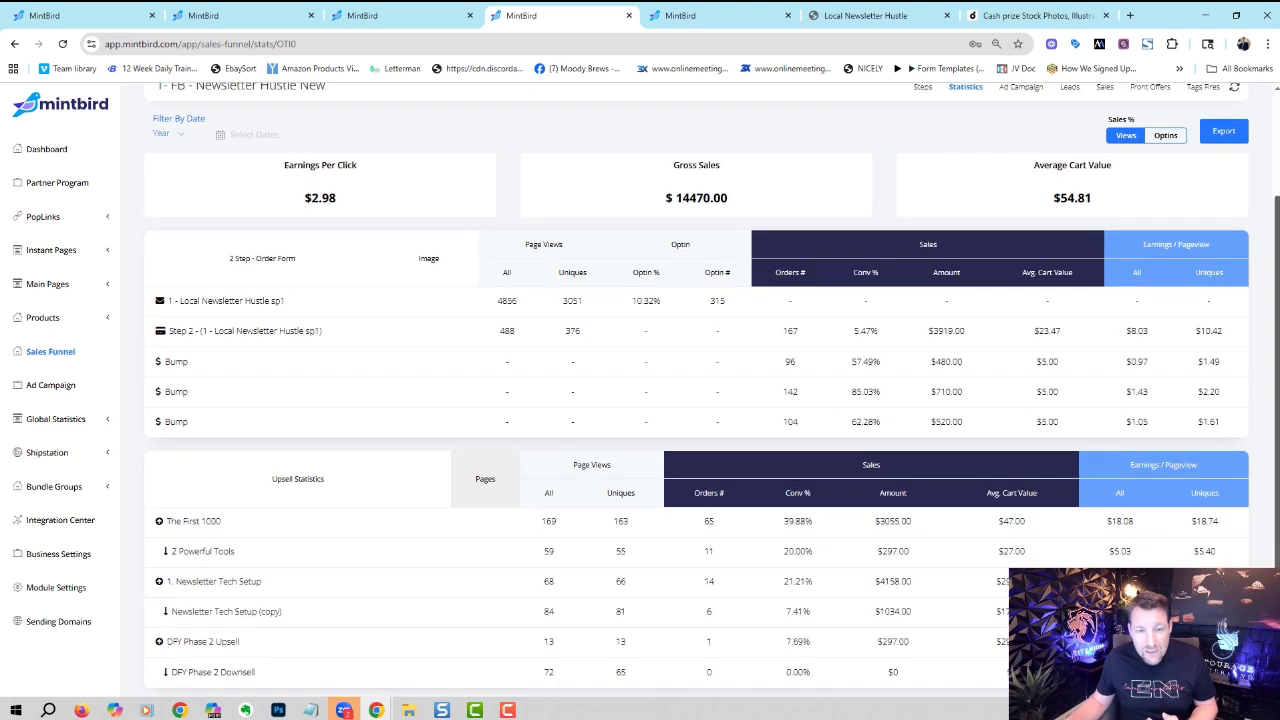
left_click_drag(1276, 425, 1277, 305)
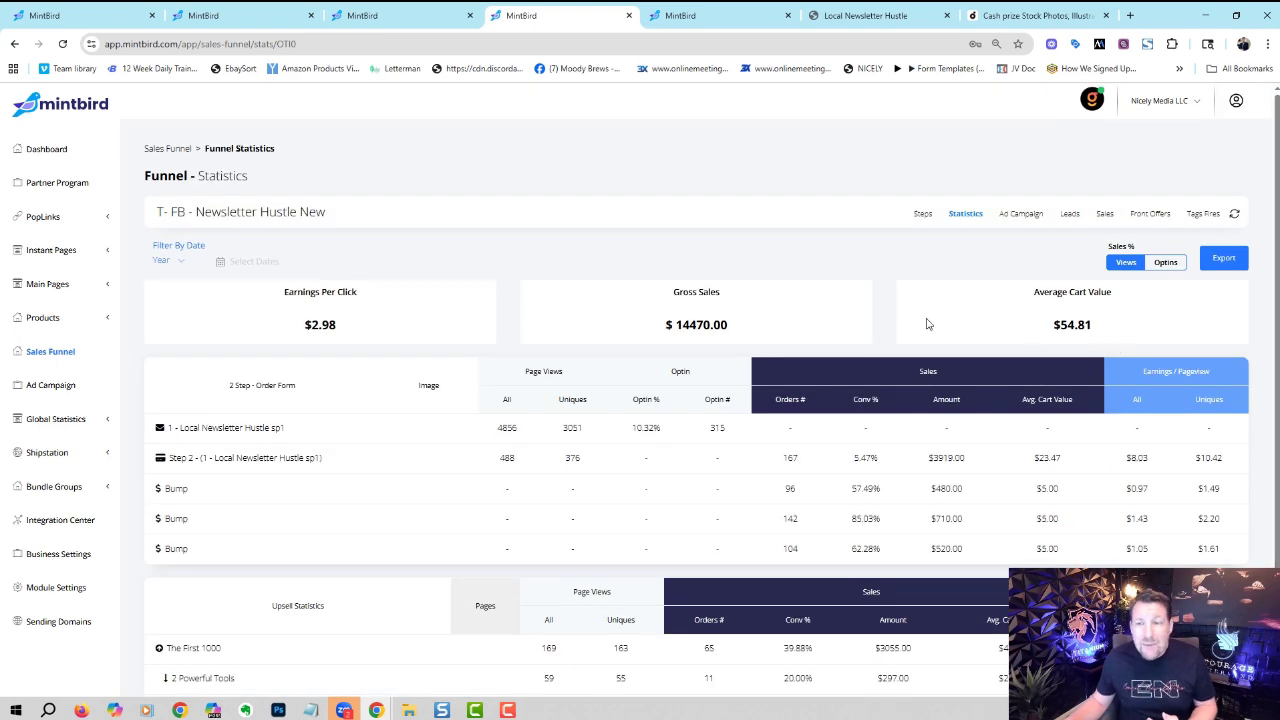
left_click(1018, 216)
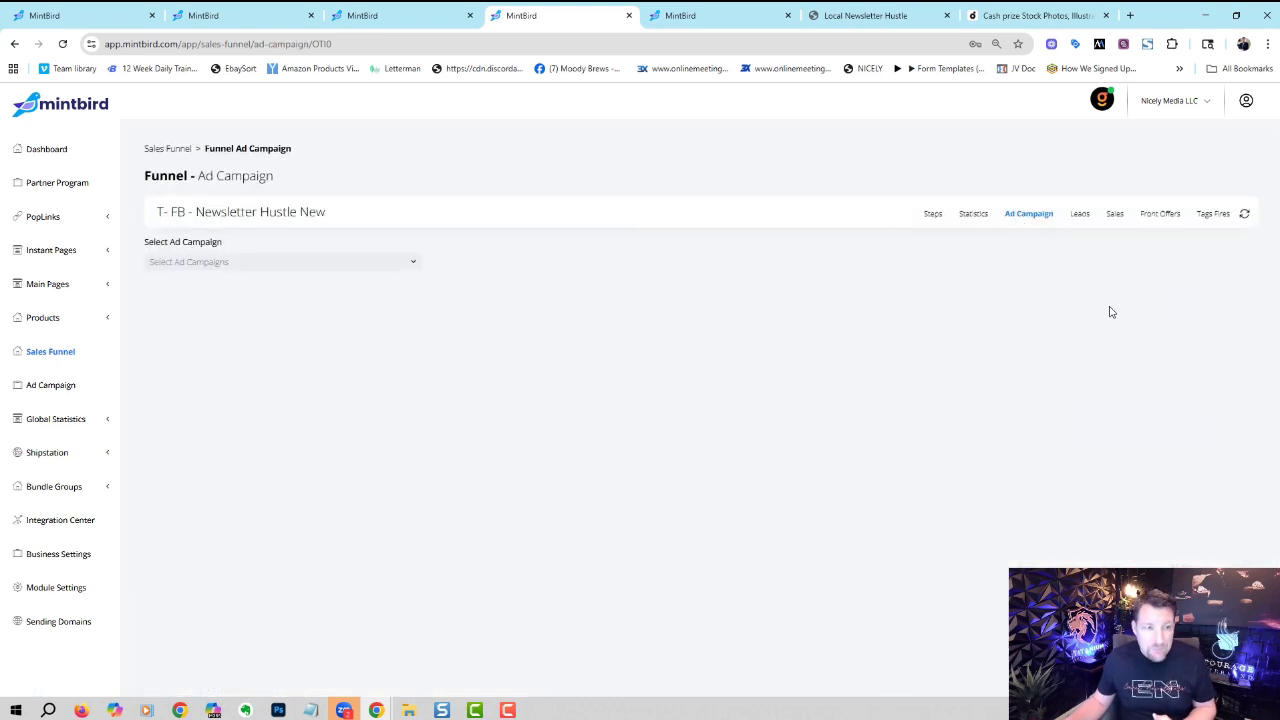
left_click(411, 261)
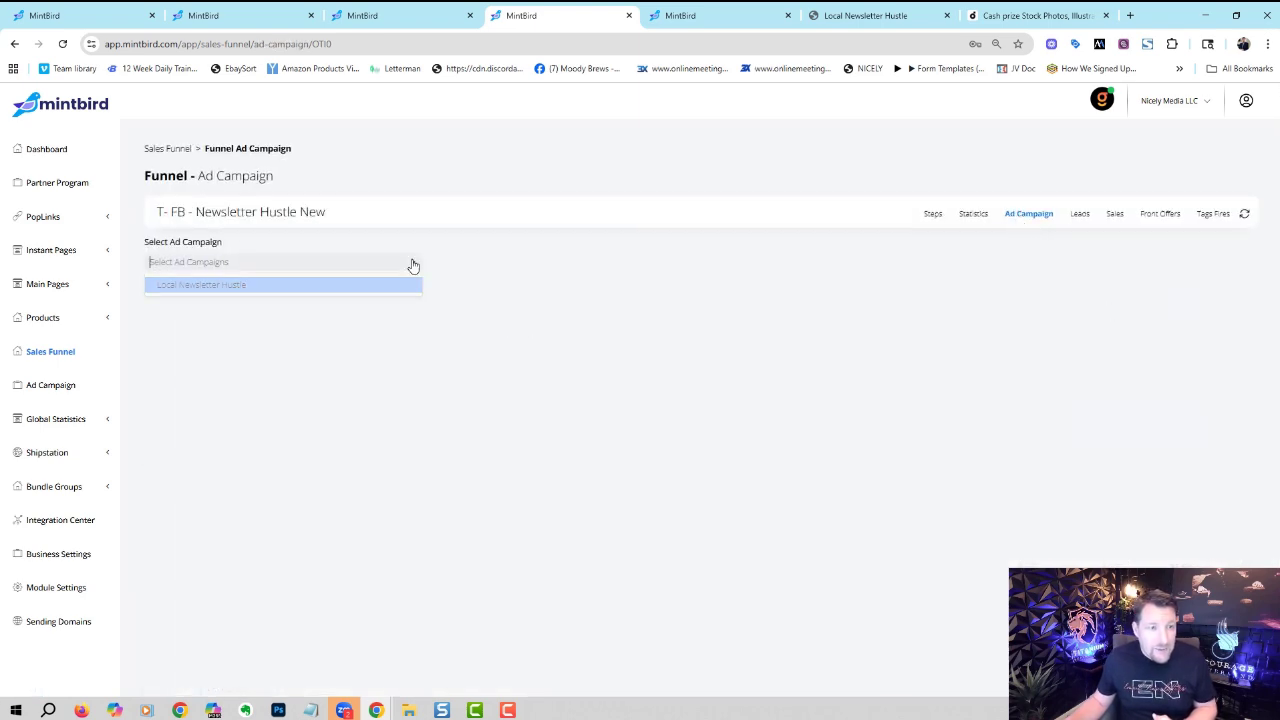
left_click(369, 290)
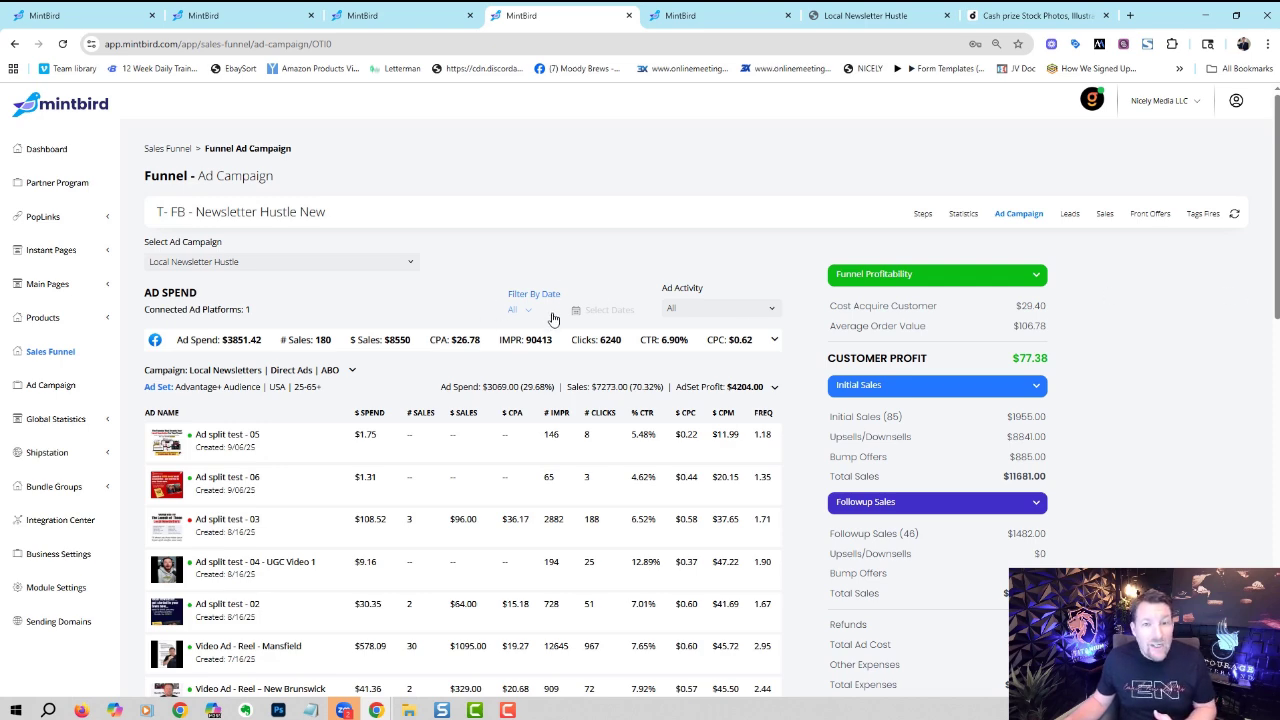
scroll(1276, 212, "down", 2)
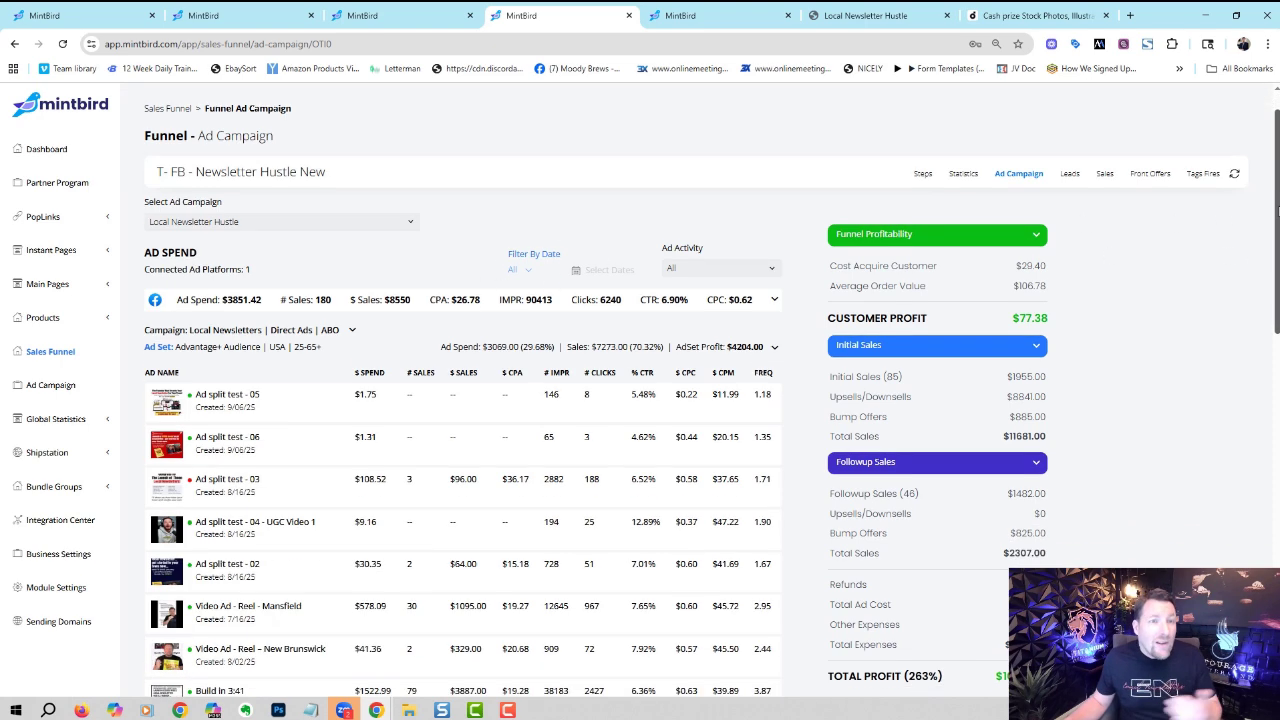
left_click_drag(1276, 212, 1270, 262)
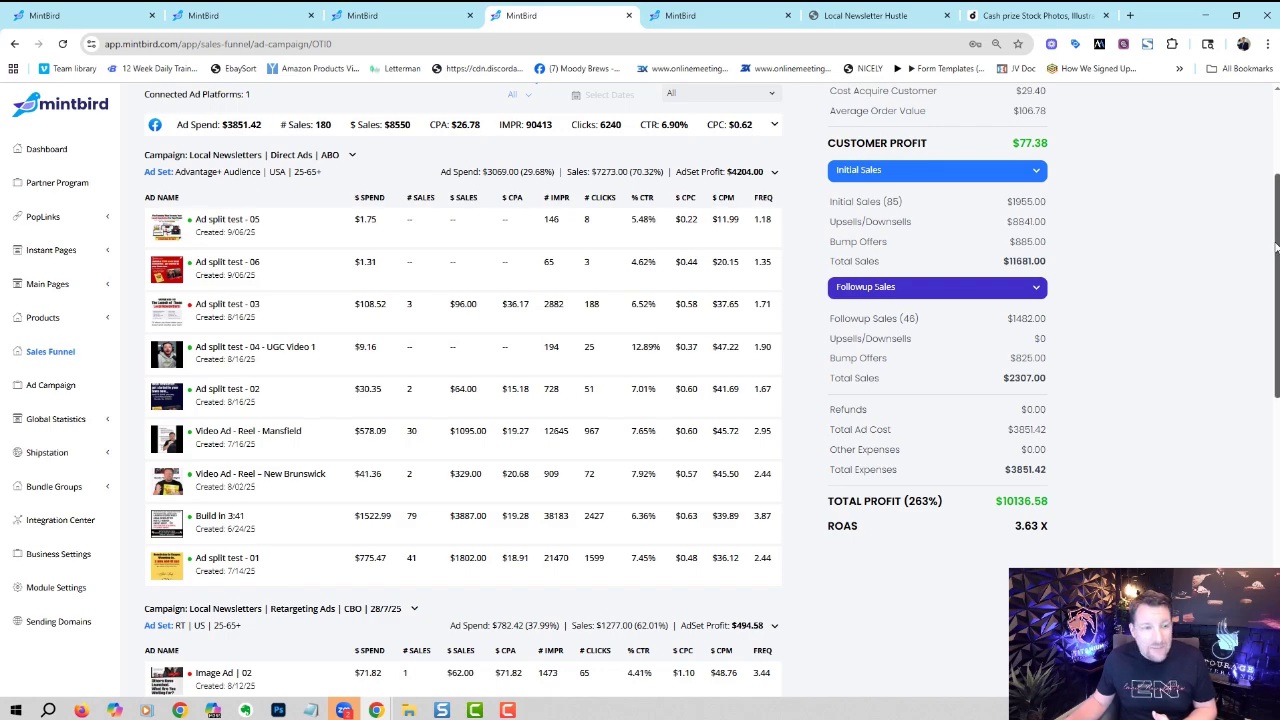
left_click_drag(1276, 246, 1278, 527)
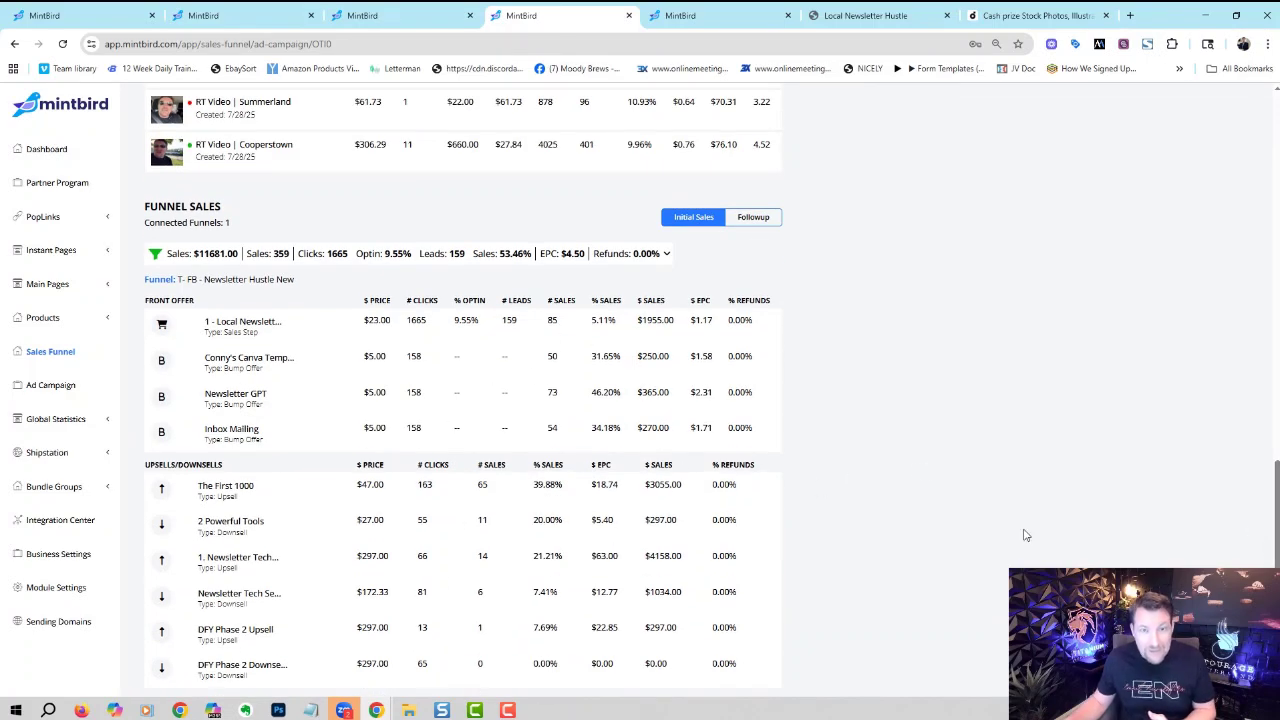
left_click_drag(1274, 560, 1258, 254)
scroll(1200, 252, "up", 2)
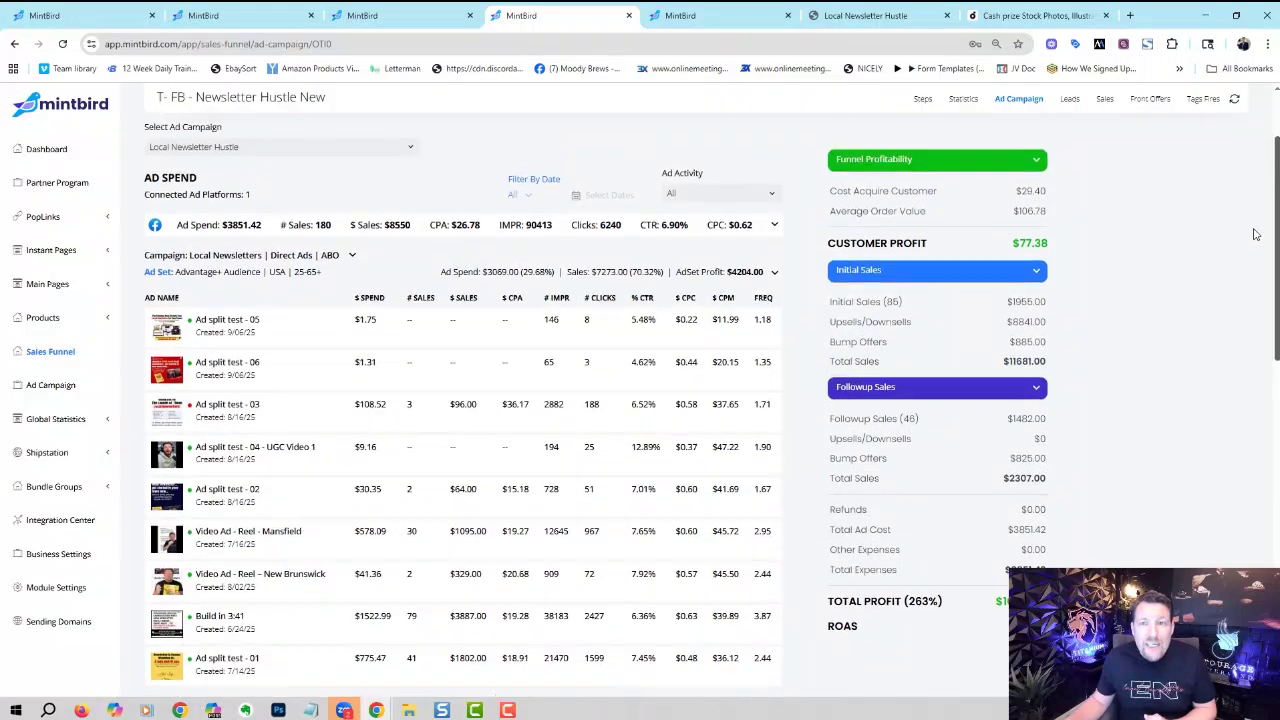
left_click_drag(1008, 193, 1053, 212)
left_click(1087, 201)
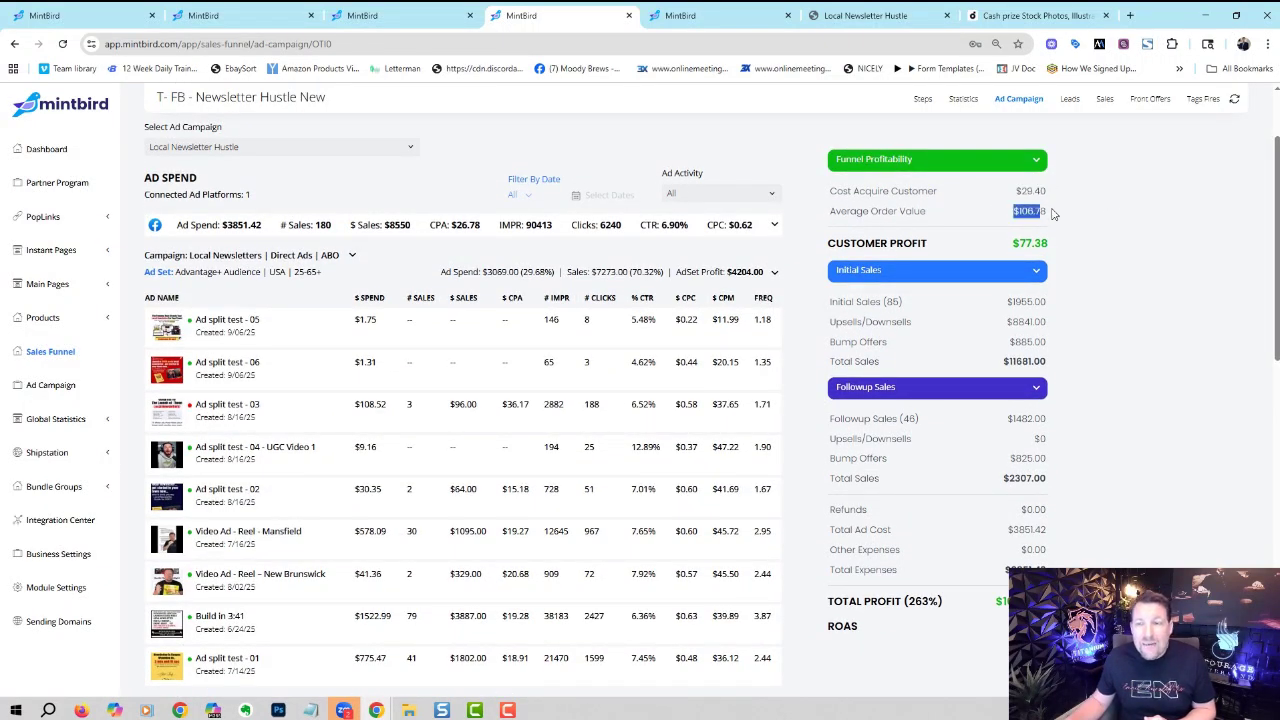
left_click(1022, 211)
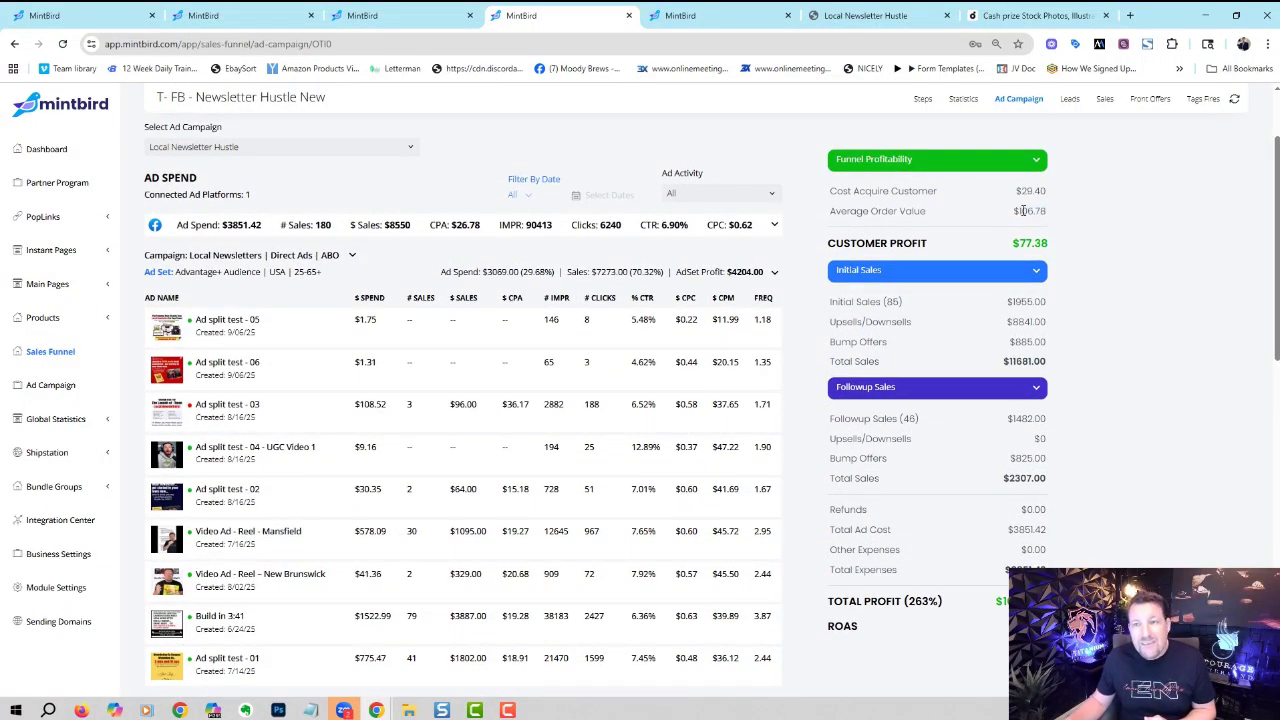
left_click_drag(1010, 250, 1073, 243)
left_click(1107, 237)
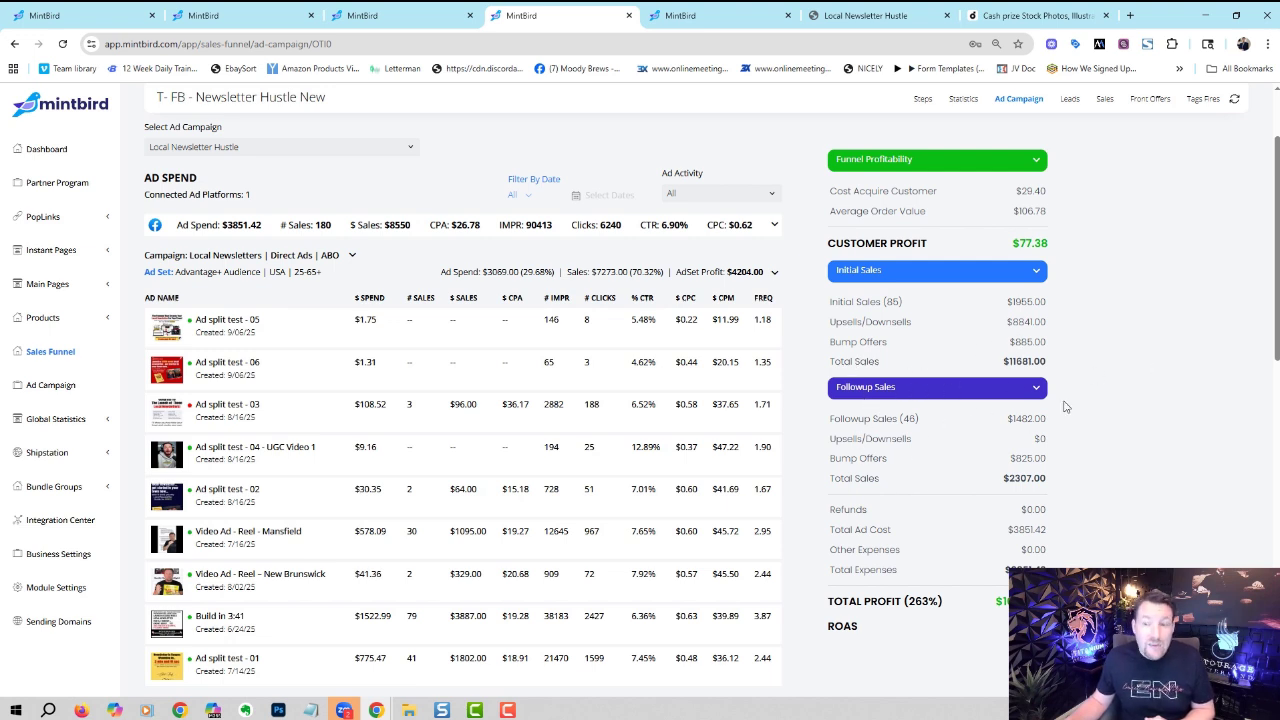
scroll(1262, 335, "down", 2)
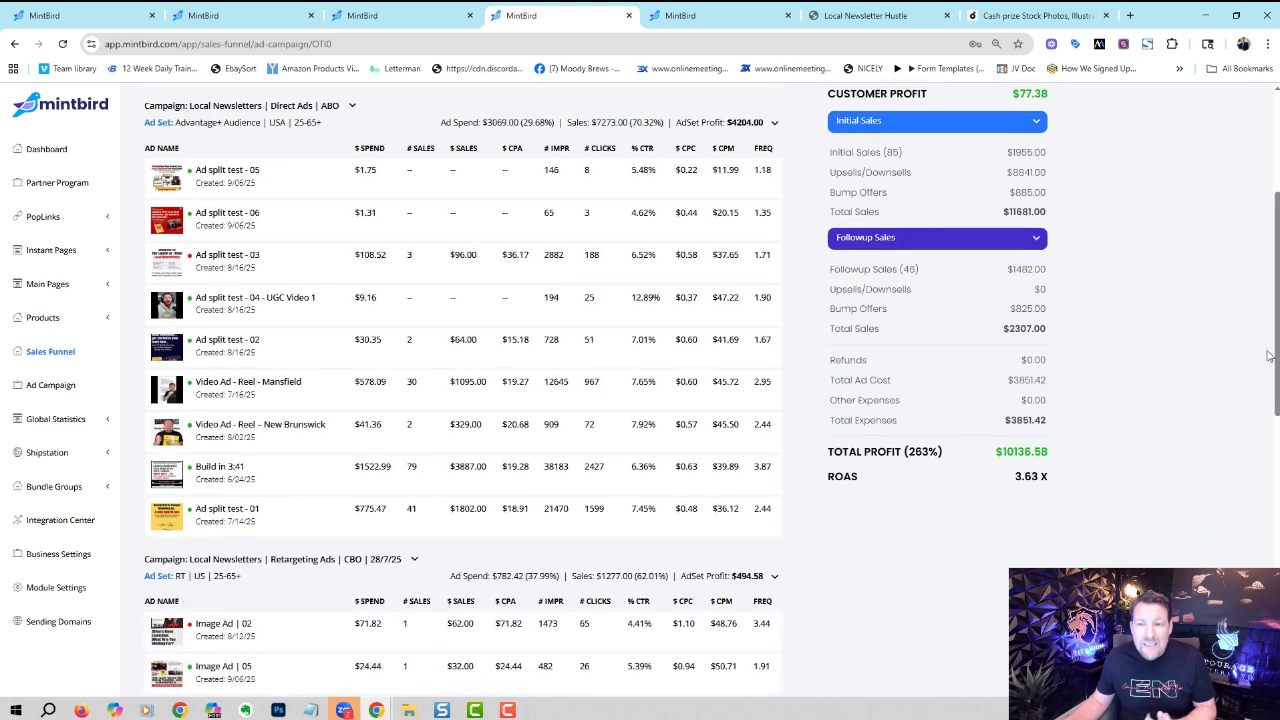
left_click_drag(997, 453, 1120, 452)
left_click(1010, 491)
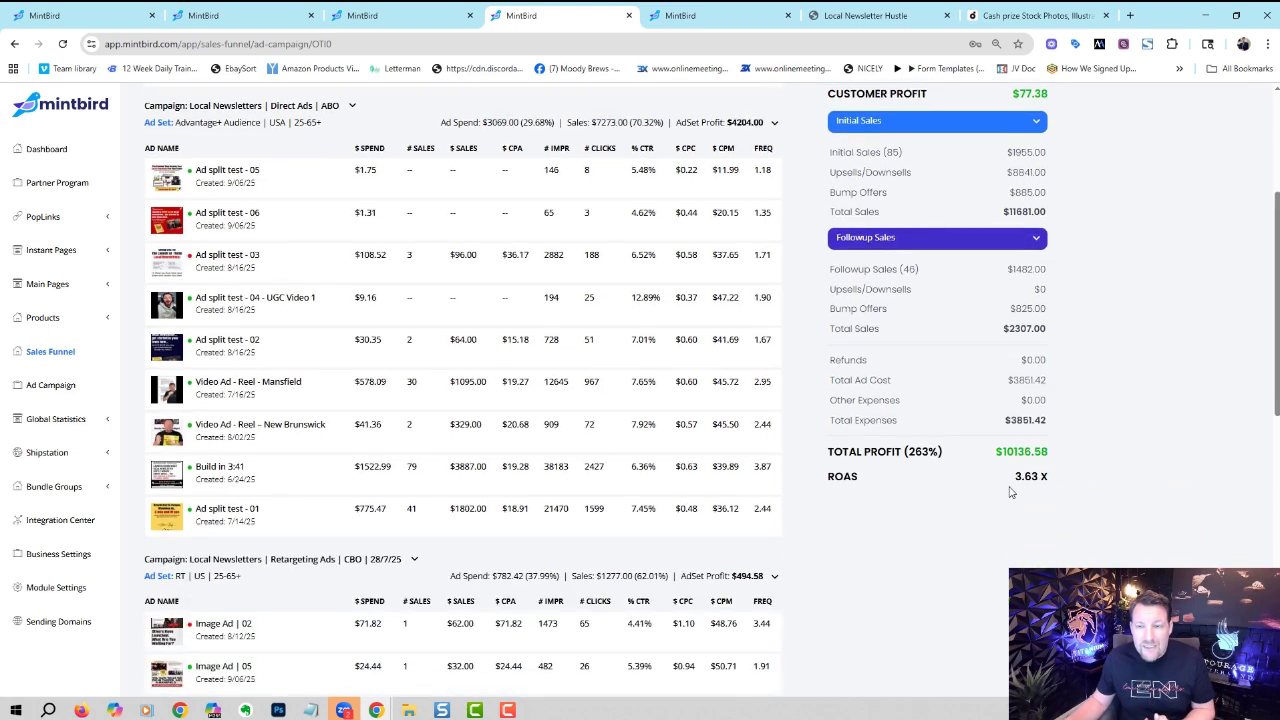
triple_click(1010, 487)
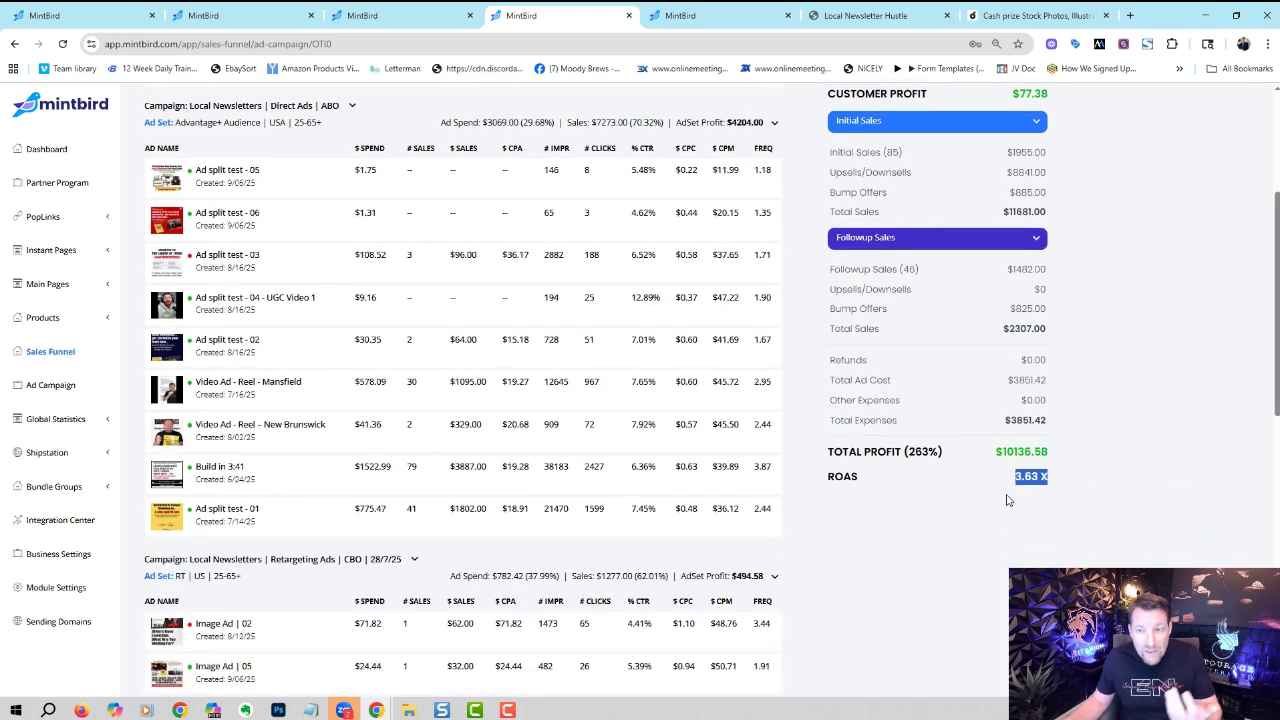
left_click(1112, 470)
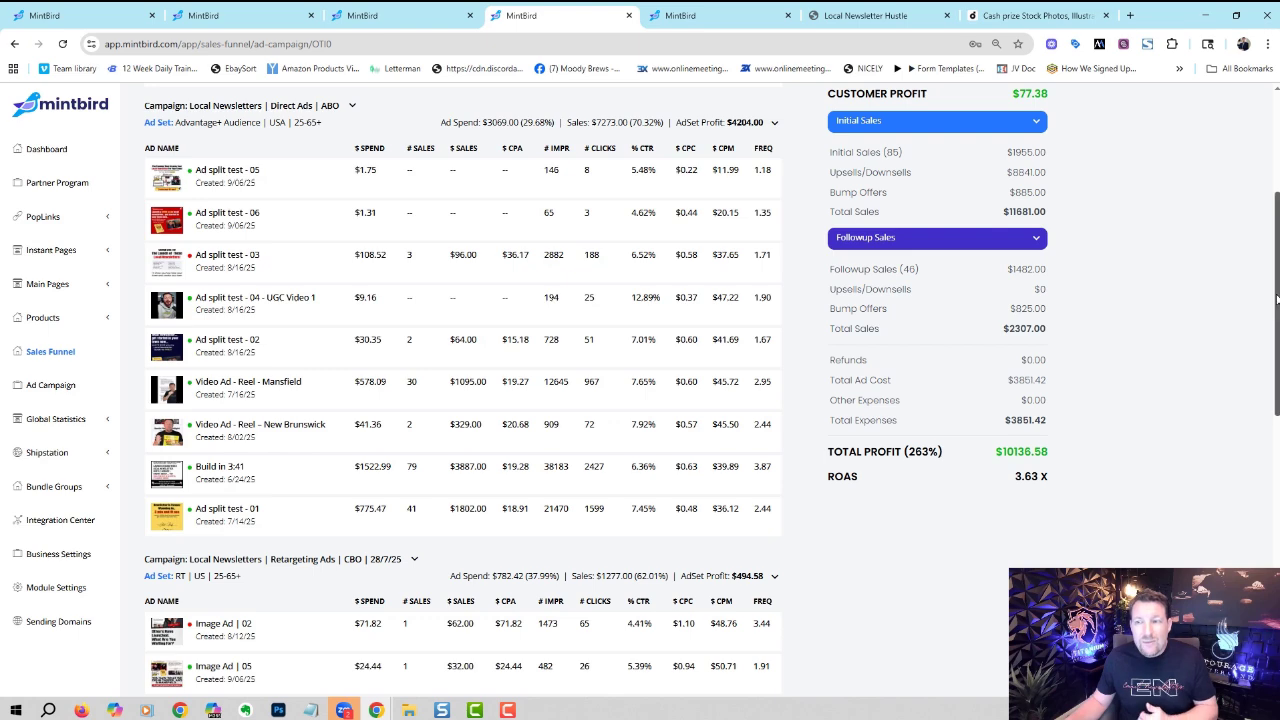
scroll(1267, 210, "up", 1)
scroll(1267, 200, "up", 2)
scroll(1268, 205, "down", 1)
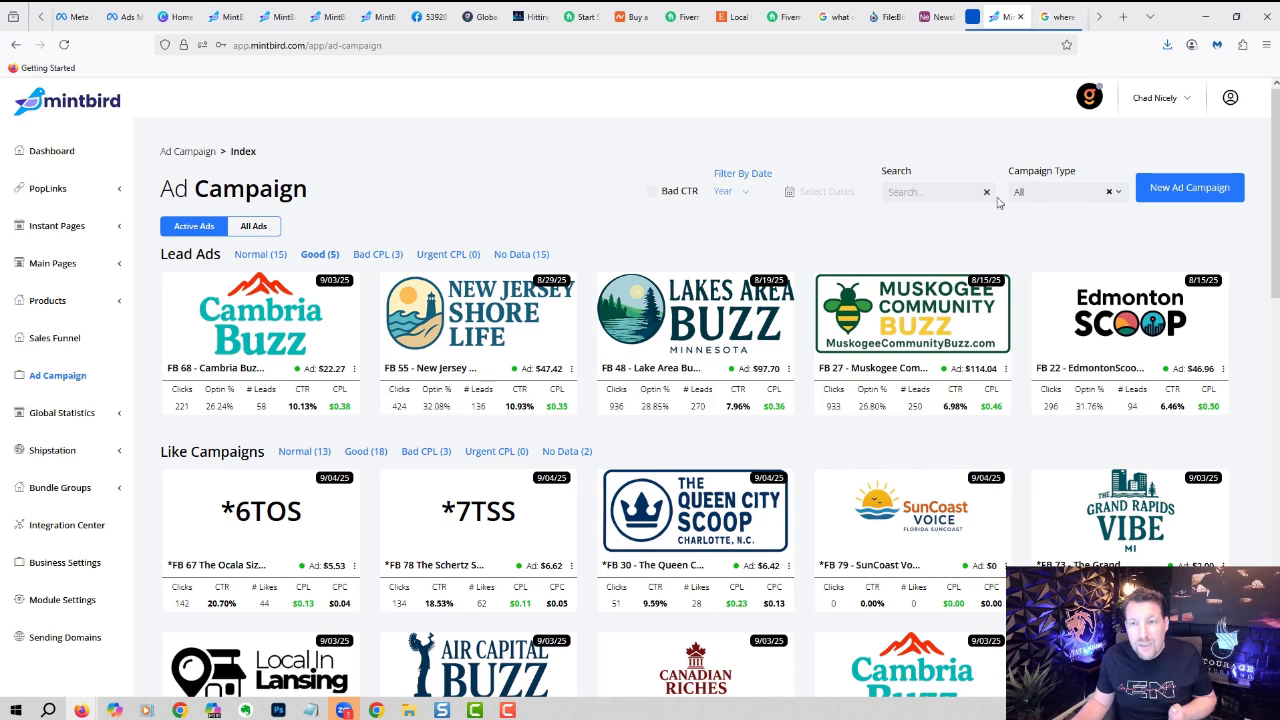
- Check the campaign types, keep All, then filter to the Normal (15) lead-ad campaigns
left_click(1048, 191)
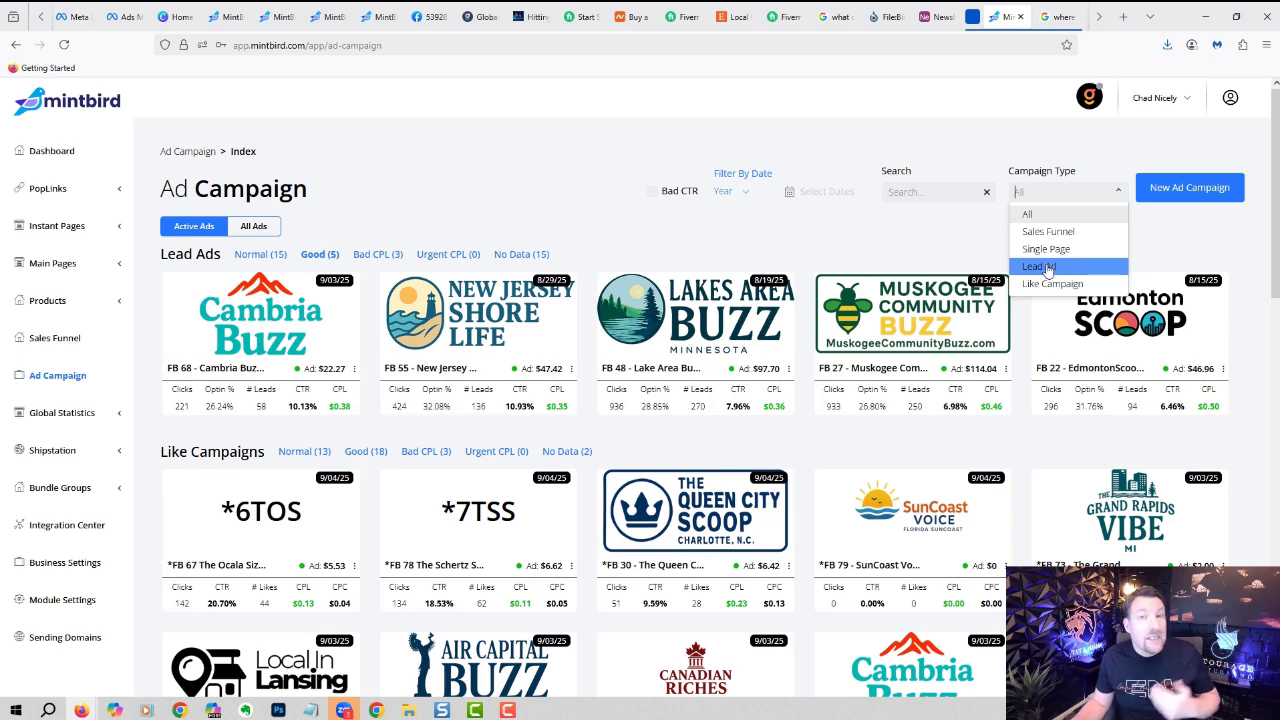
left_click(682, 228)
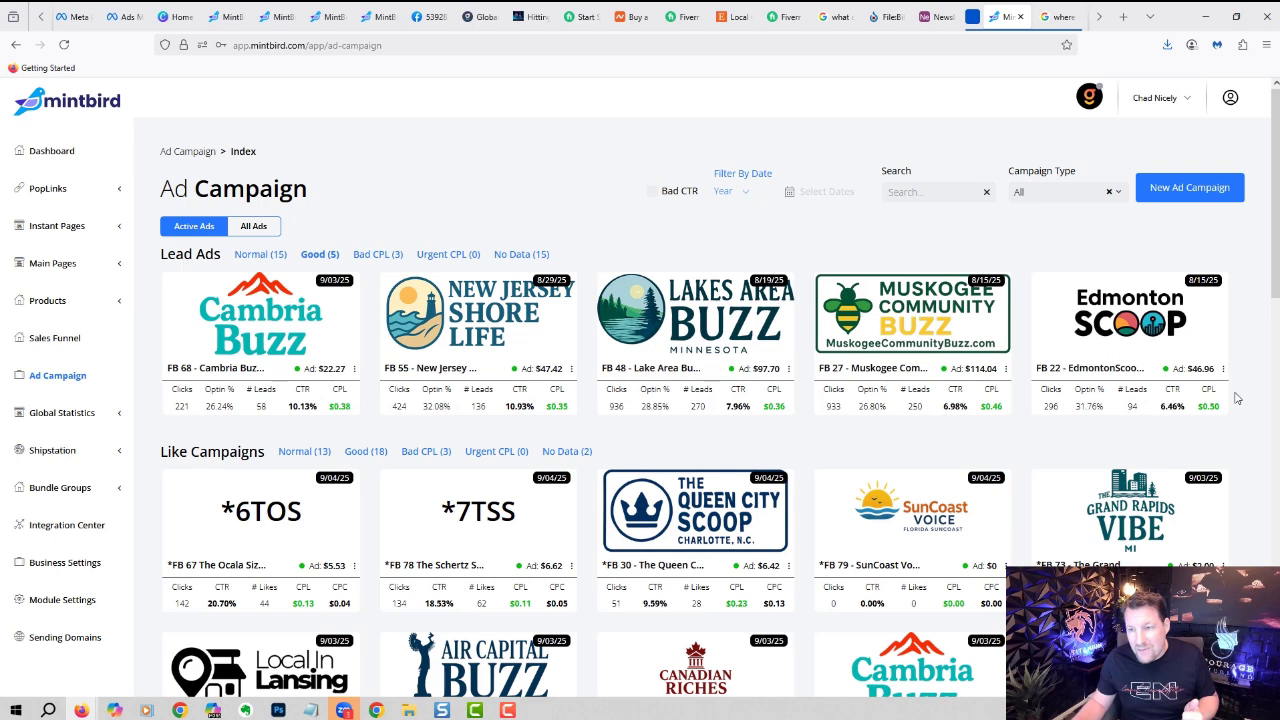
left_click_drag(1275, 266, 1275, 267)
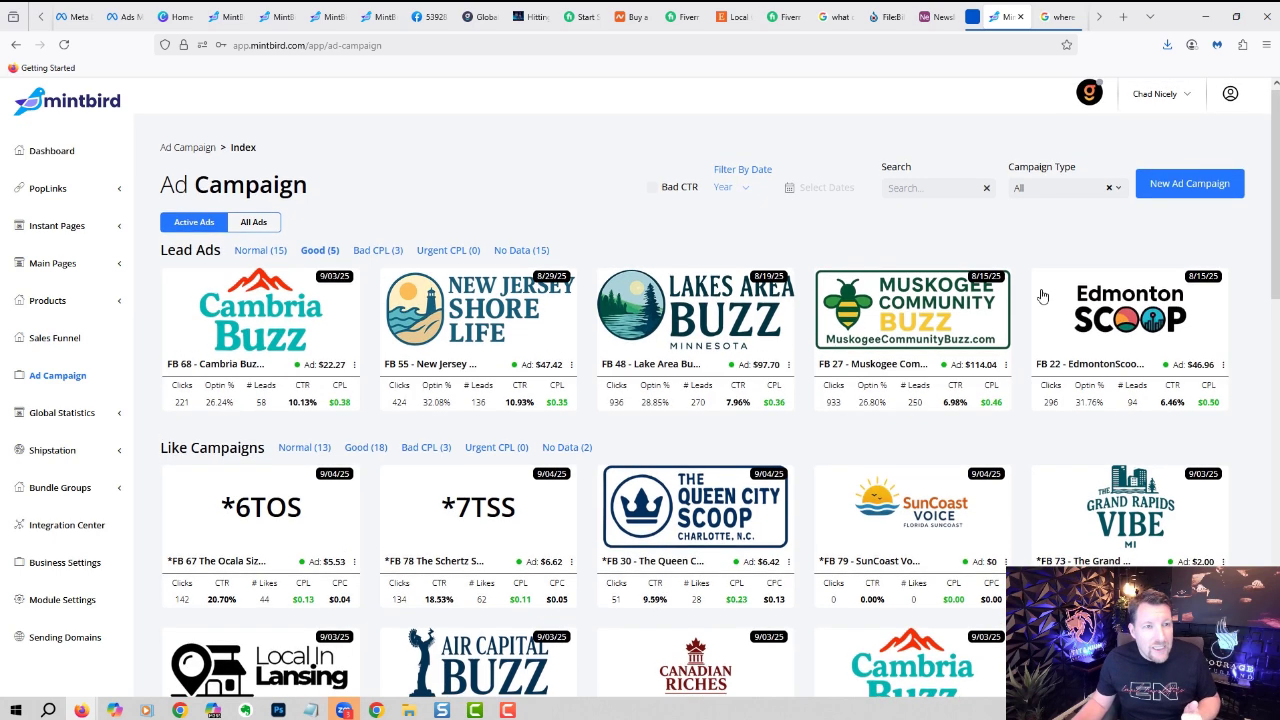
left_click(271, 252)
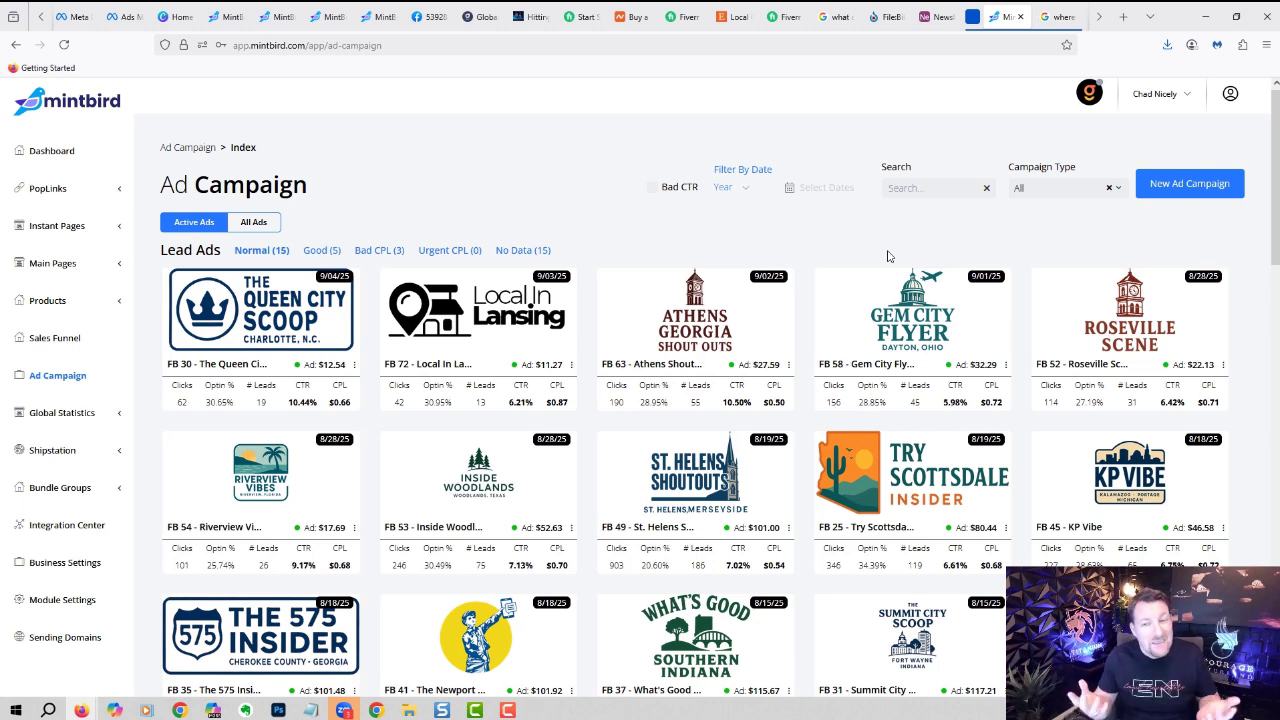
mouse_move(1277, 131)
left_mouse_down()
mouse_move(1277, 500)
mouse_move(1277, 120)
left_mouse_up()
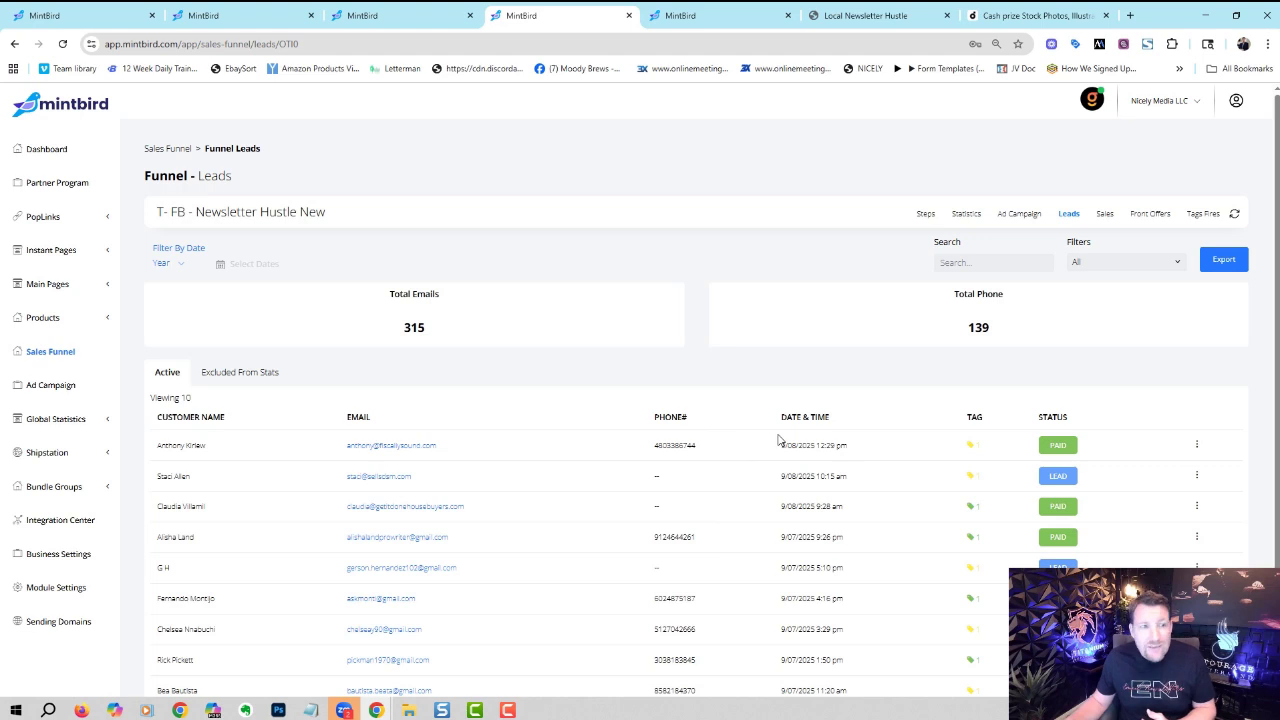
- Look over the funnel's sales list, then open Front Offers and start a new front offer
left_click(1104, 213)
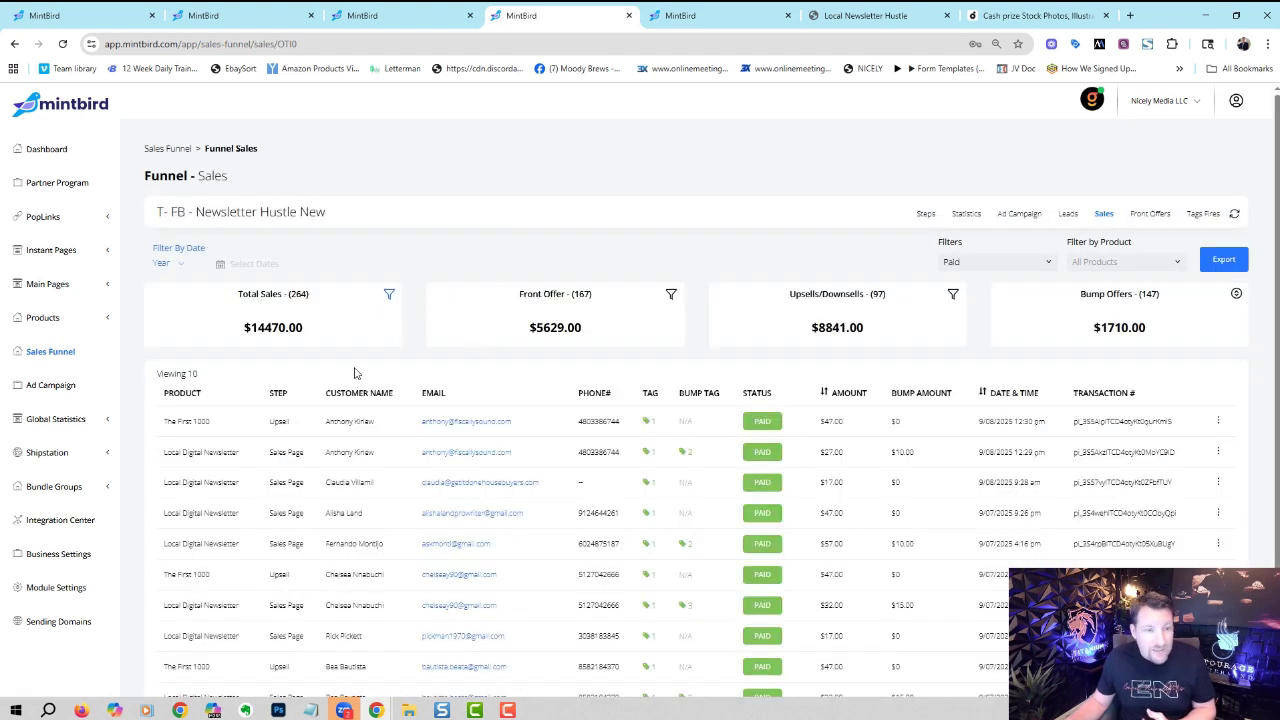
left_click(1218, 424)
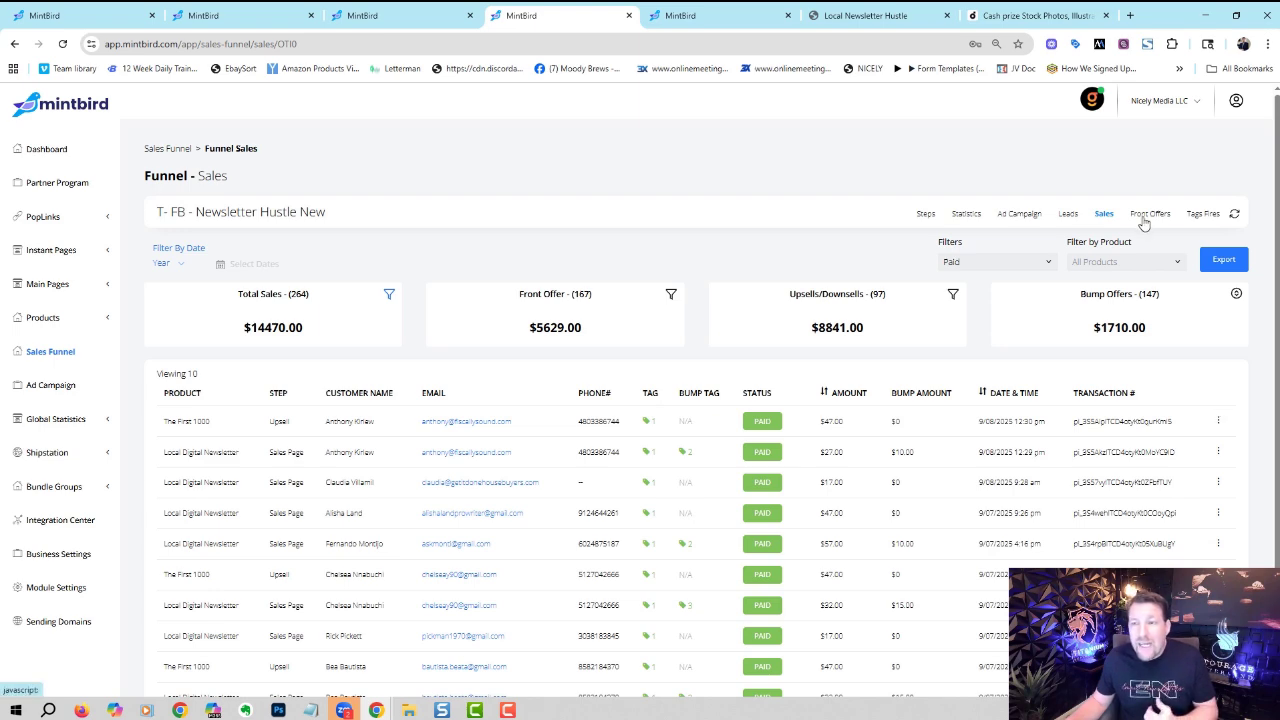
left_click(1147, 215)
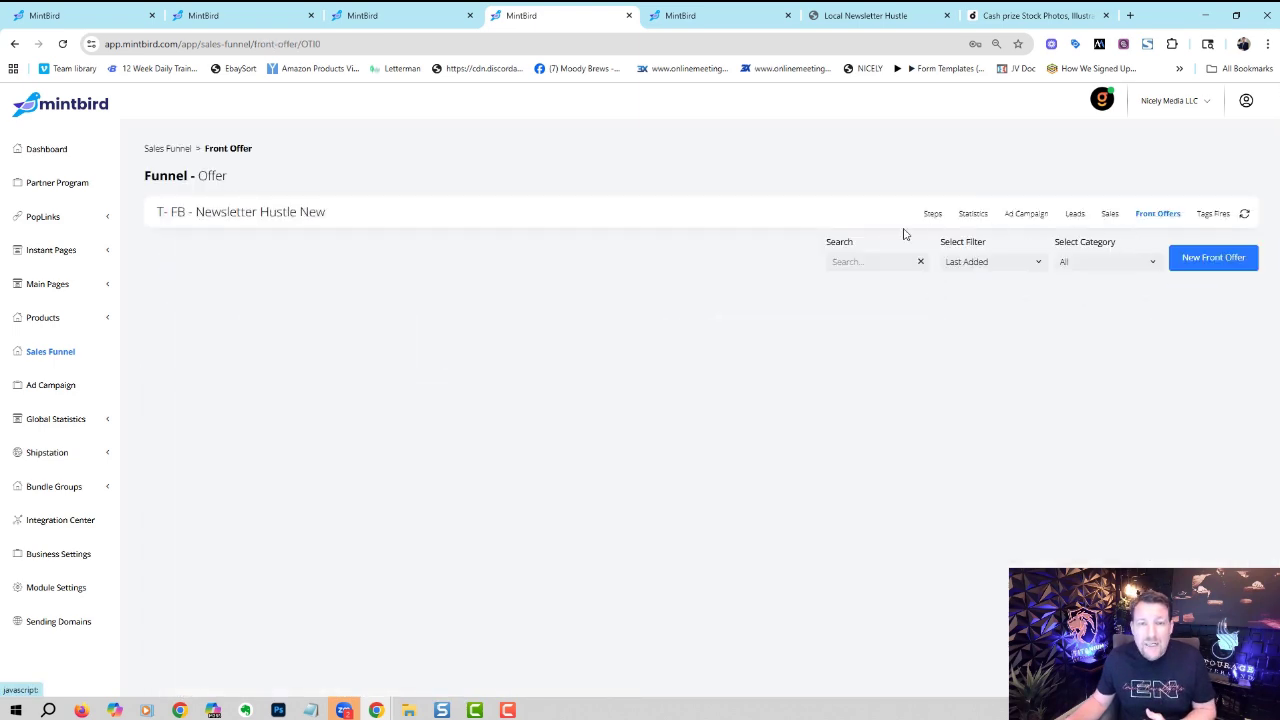
left_click(1201, 262)
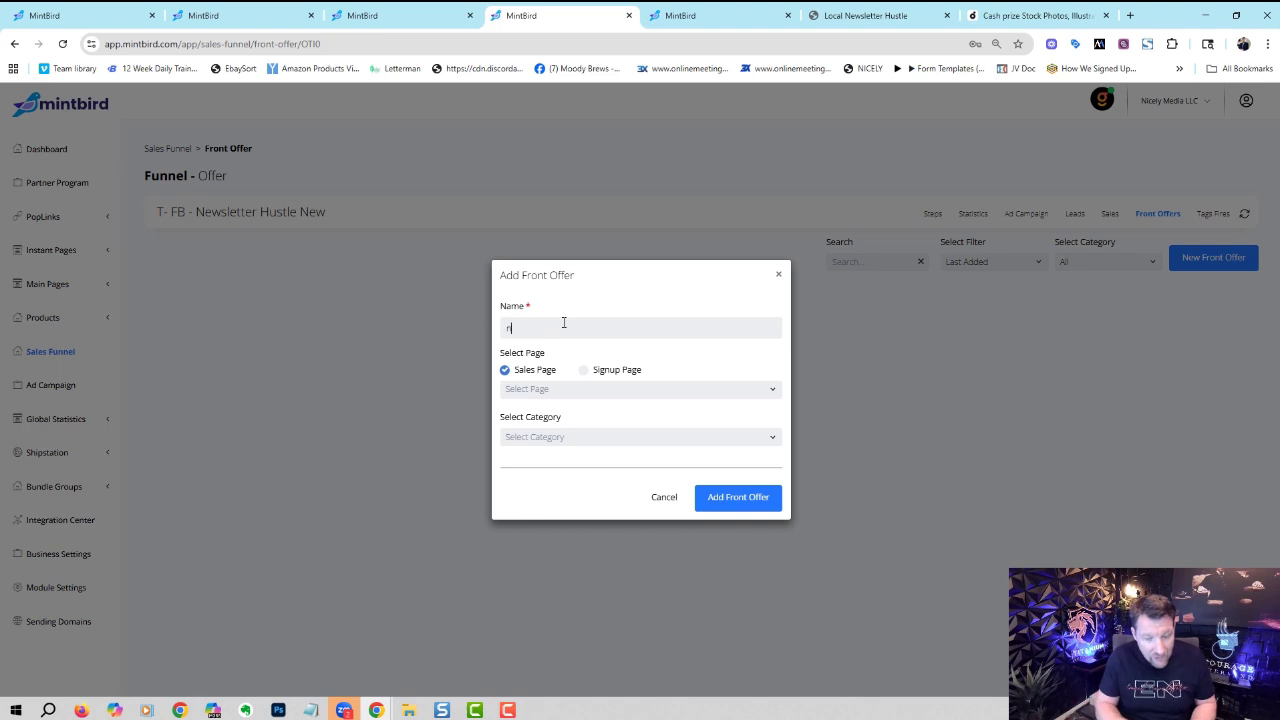
- Close the Add Front Offer form without choosing a page, then expand Global Statistics
left_click(570, 389)
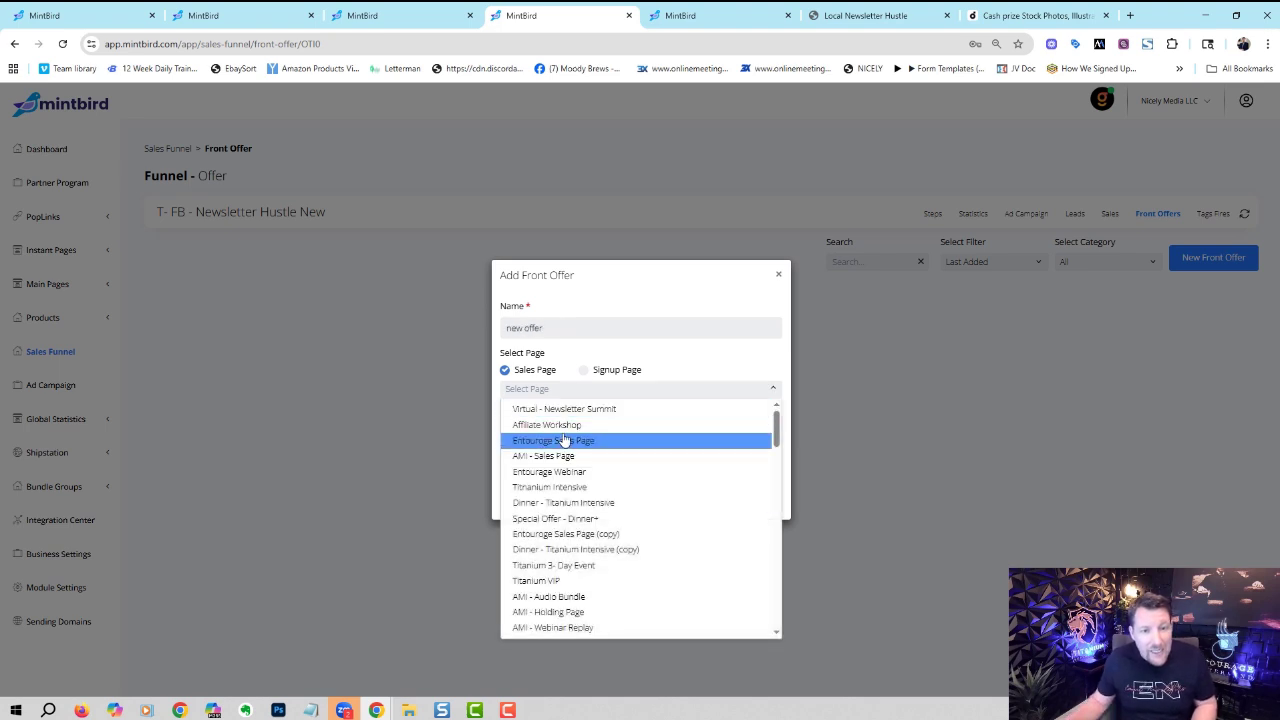
left_click(649, 348)
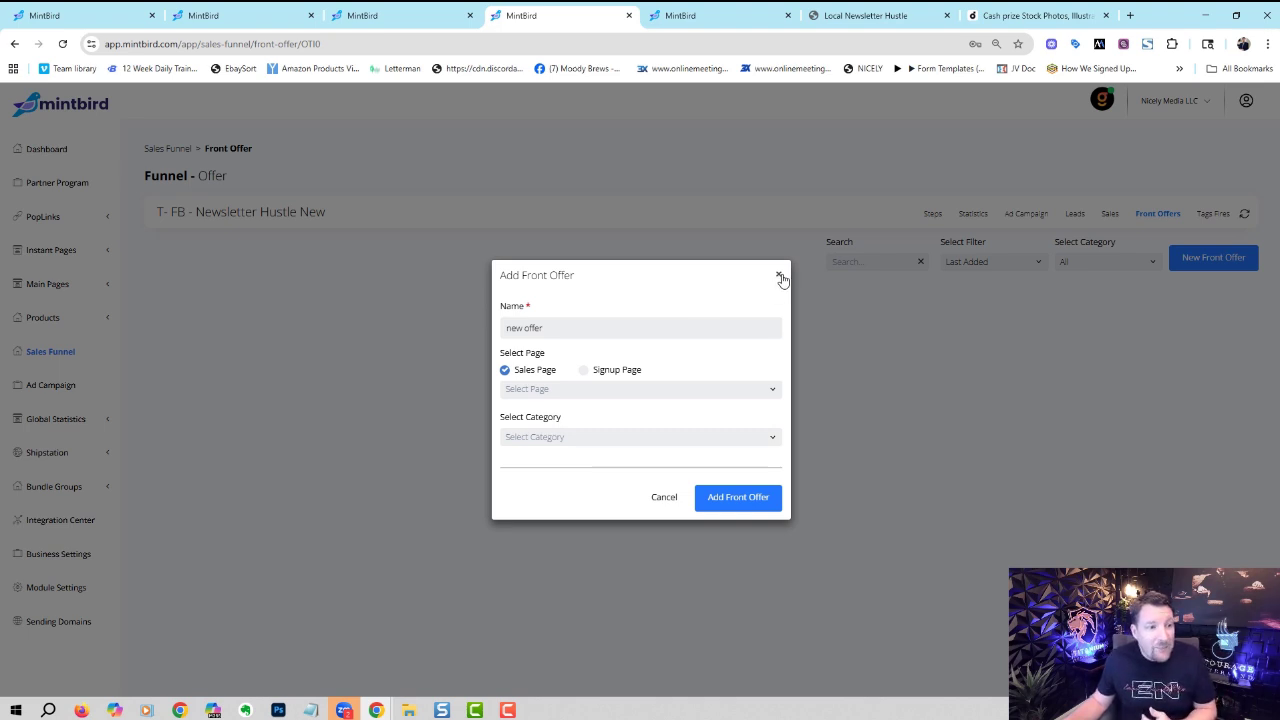
left_click(780, 277)
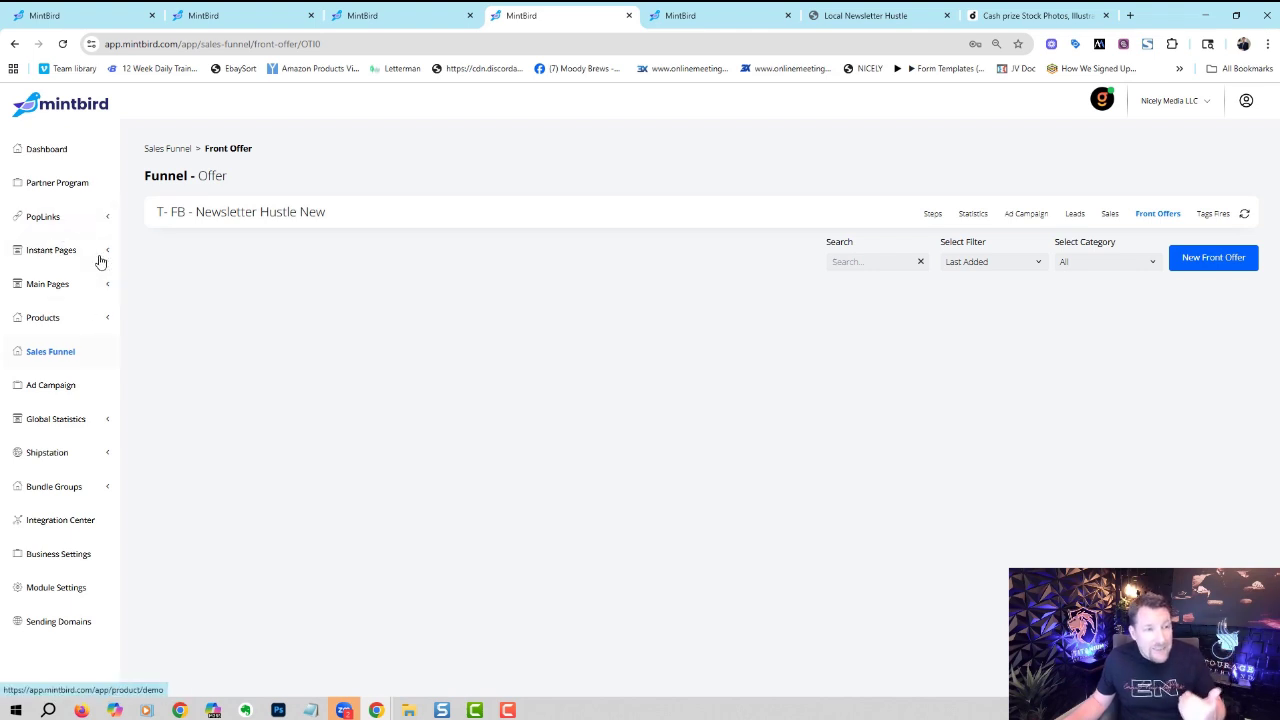
left_click(104, 420)
- Open Global Sales, check the Product Tag filter and first order's details, then expand Bundle Groups
left_click(64, 446)
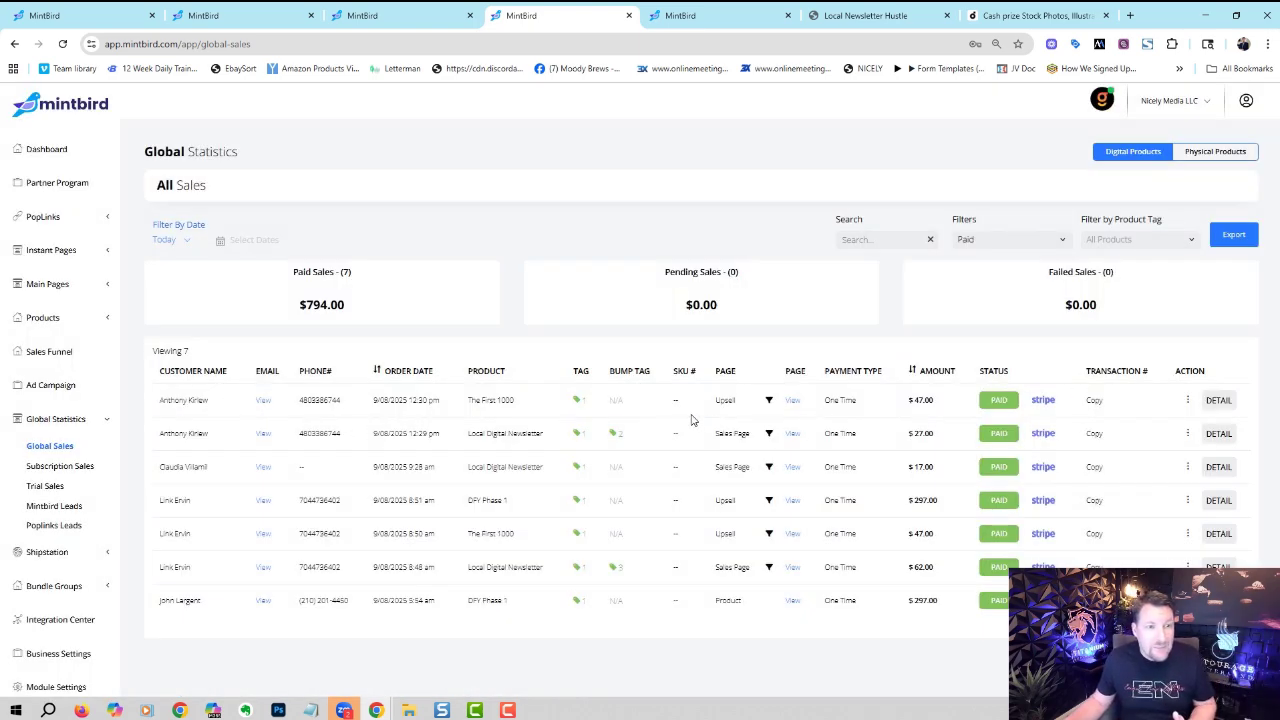
left_click(1119, 240)
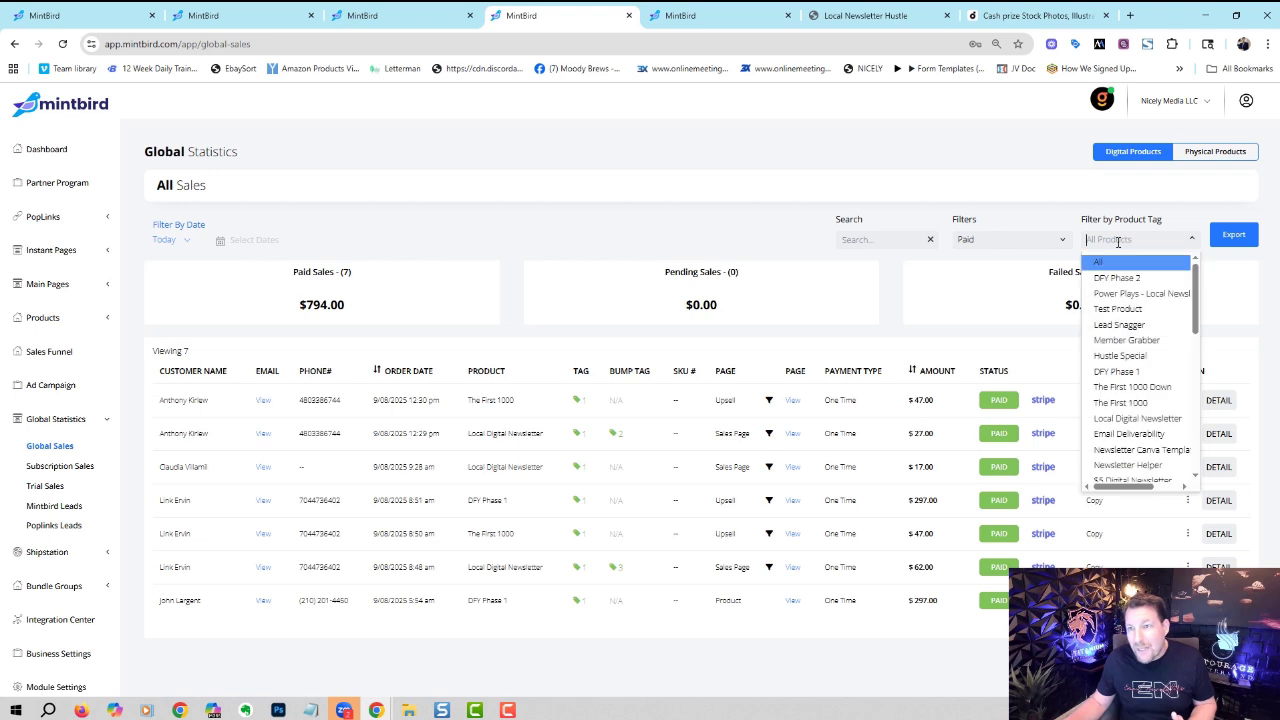
left_click(687, 235)
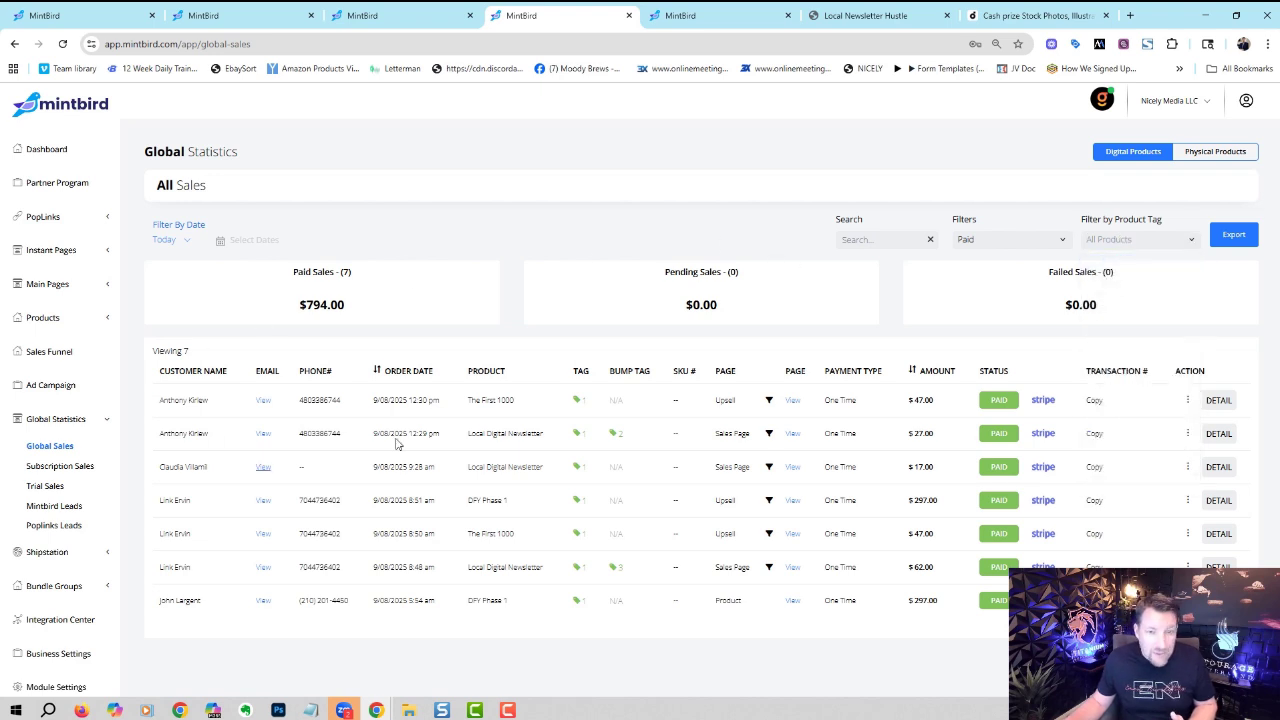
left_click(1215, 402)
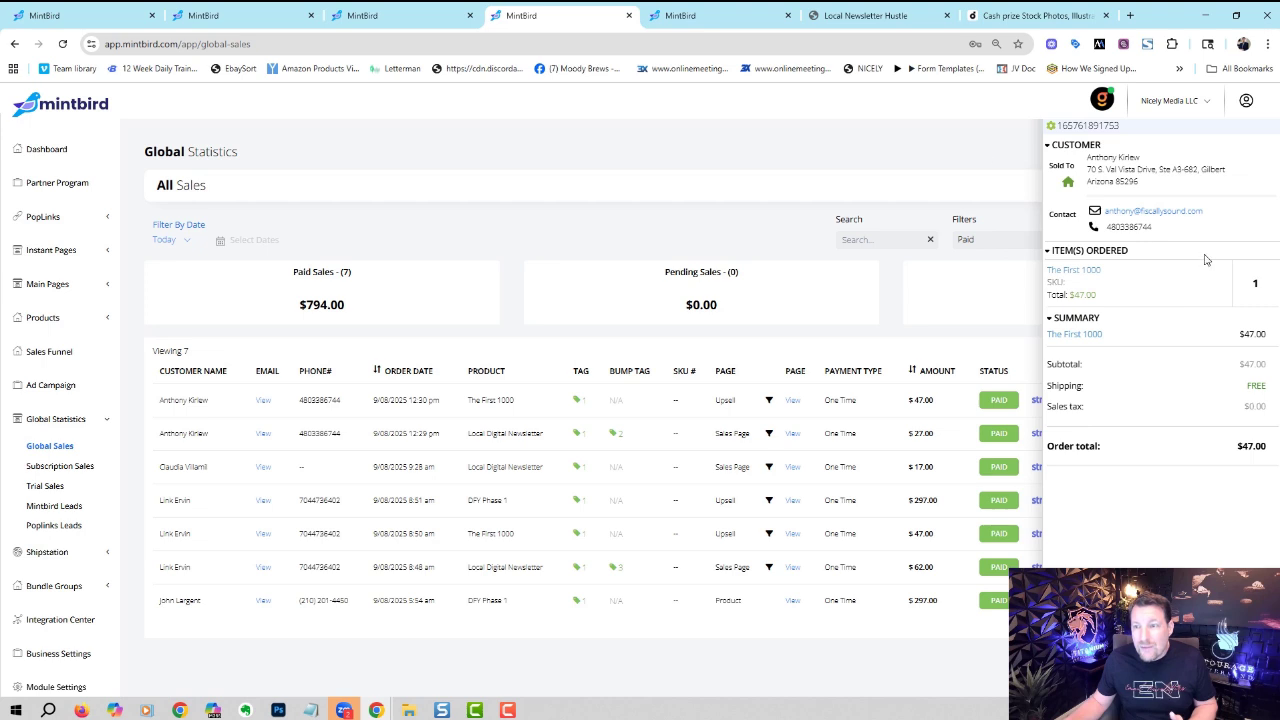
left_click(988, 167)
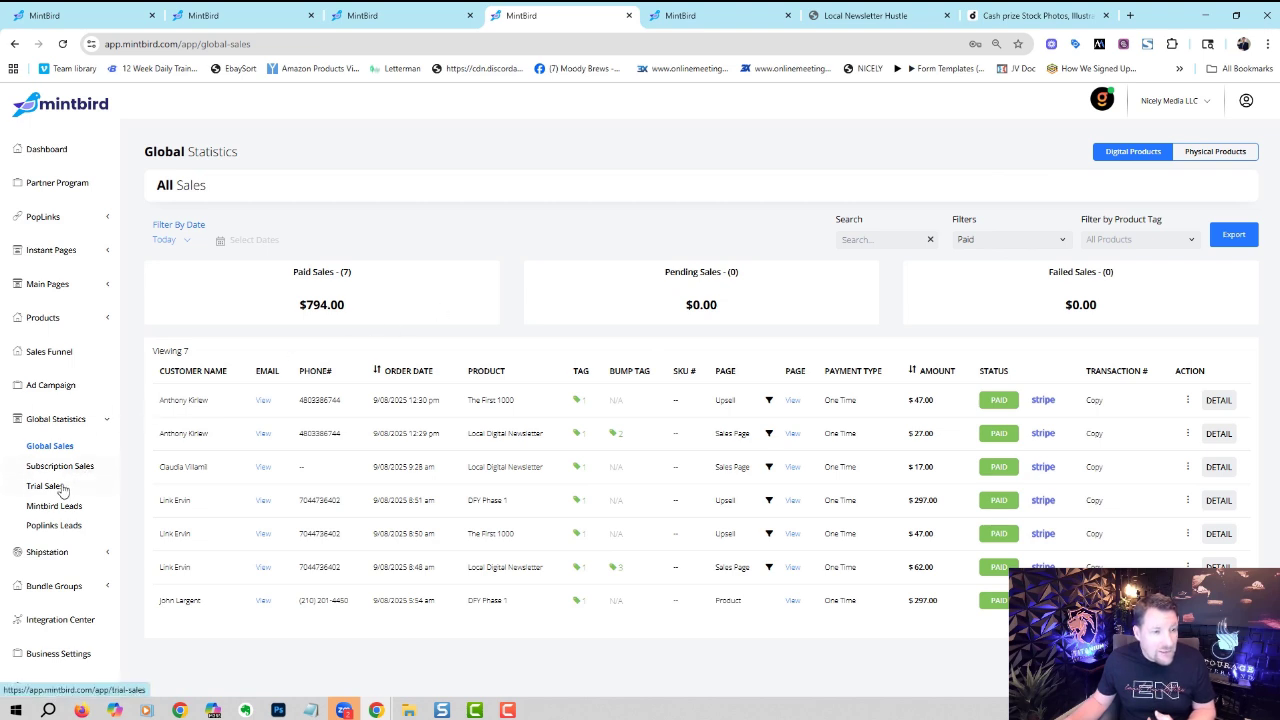
left_click(96, 421)
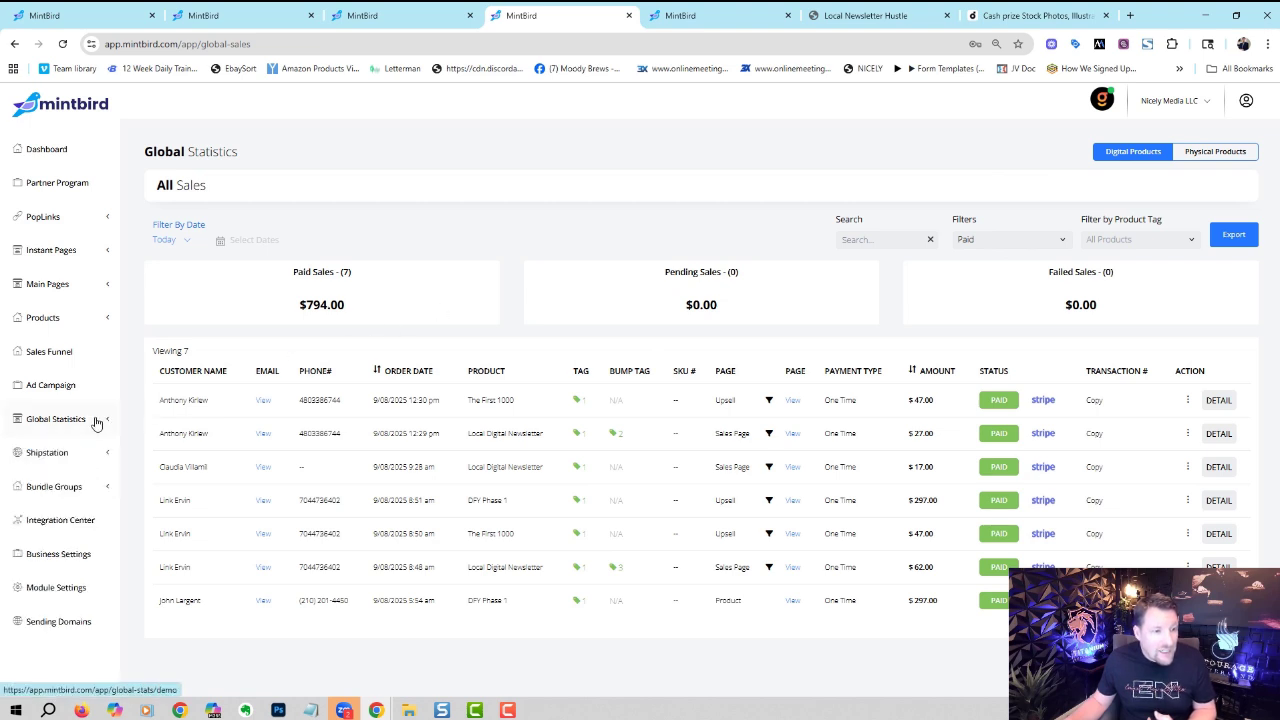
left_click(100, 489)
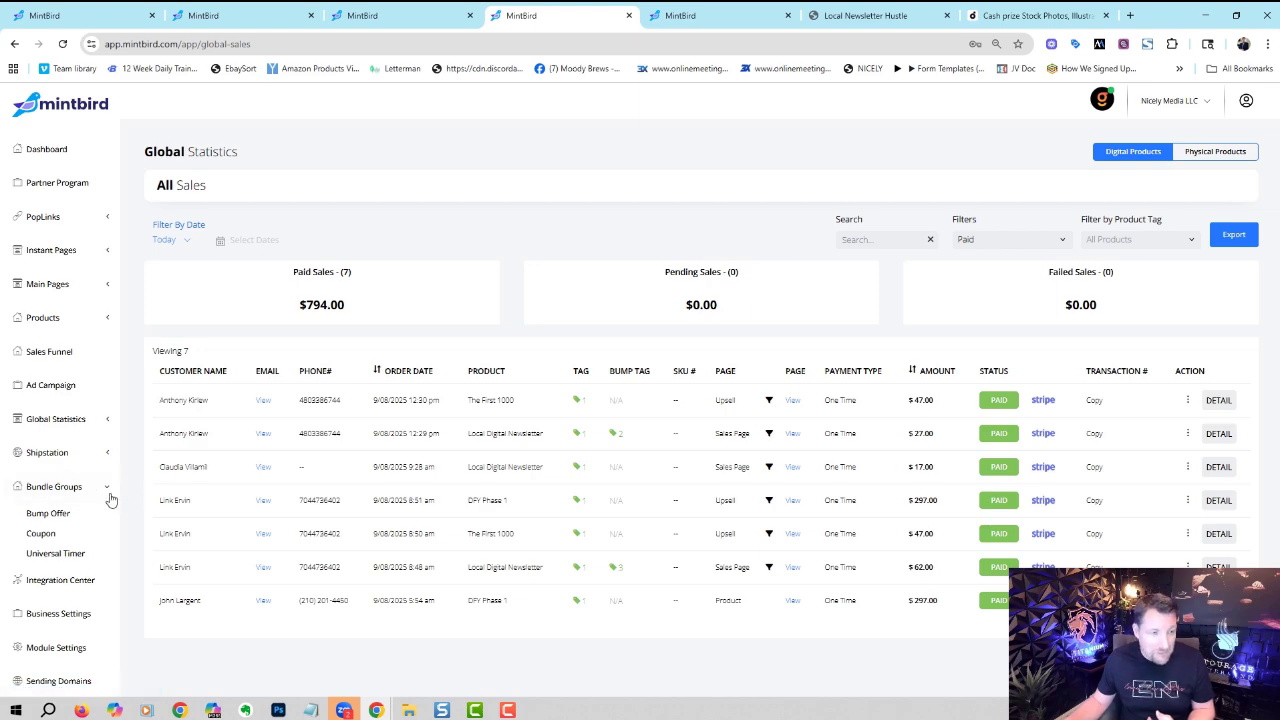
- Give the AI Local Newsletter Cheat bump offer the orange Theme #6 colours, then open Coupon codes
left_click(63, 515)
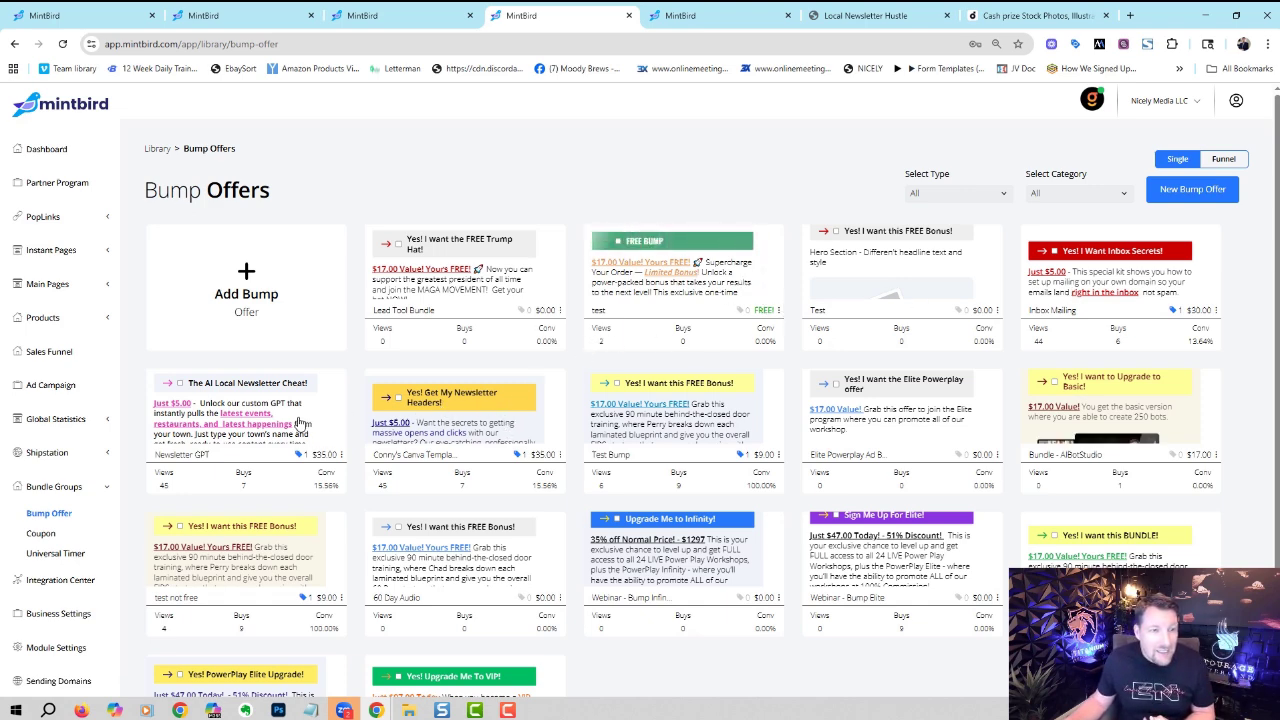
left_click(414, 393)
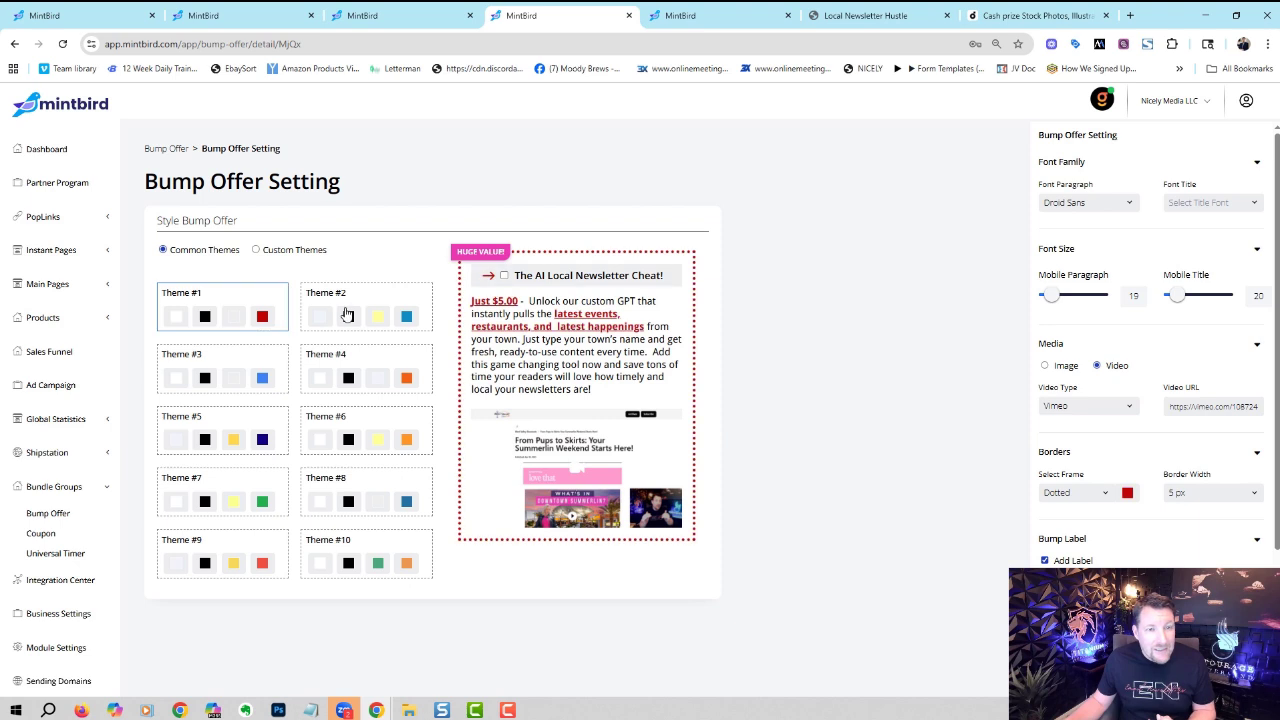
left_click(341, 316)
left_click(247, 373)
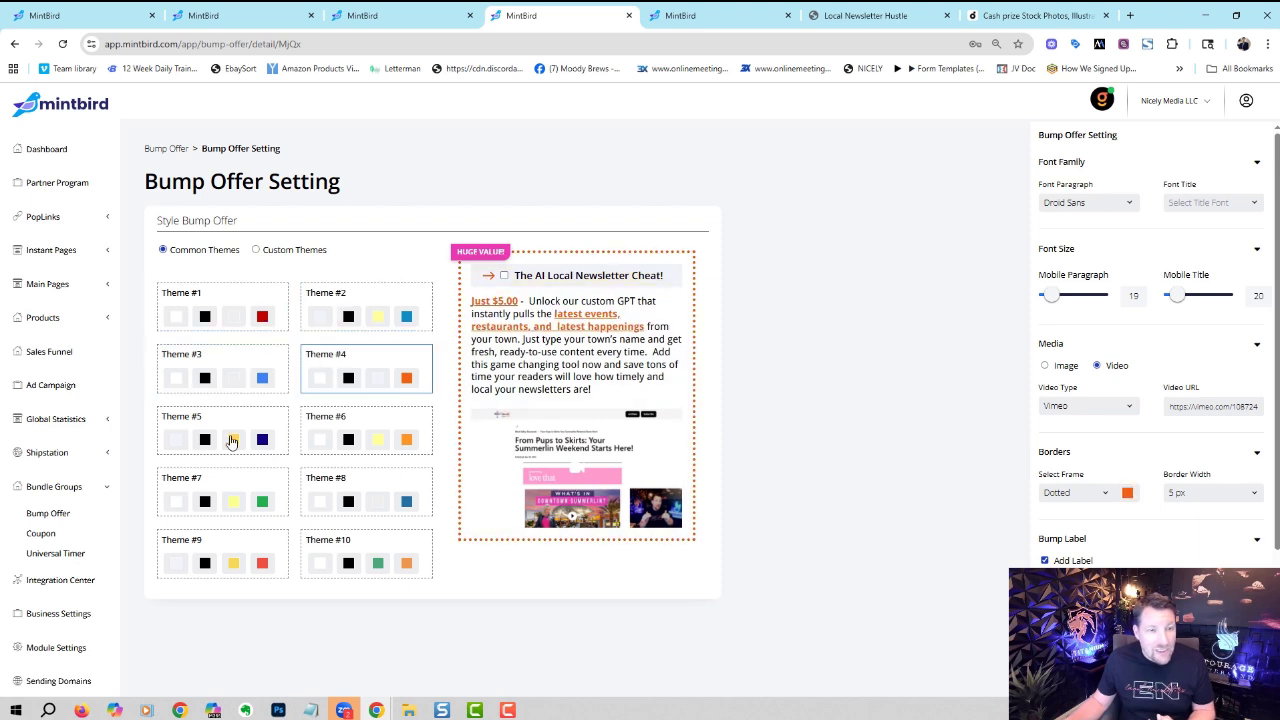
left_click(229, 443)
left_click(377, 443)
left_click(257, 251)
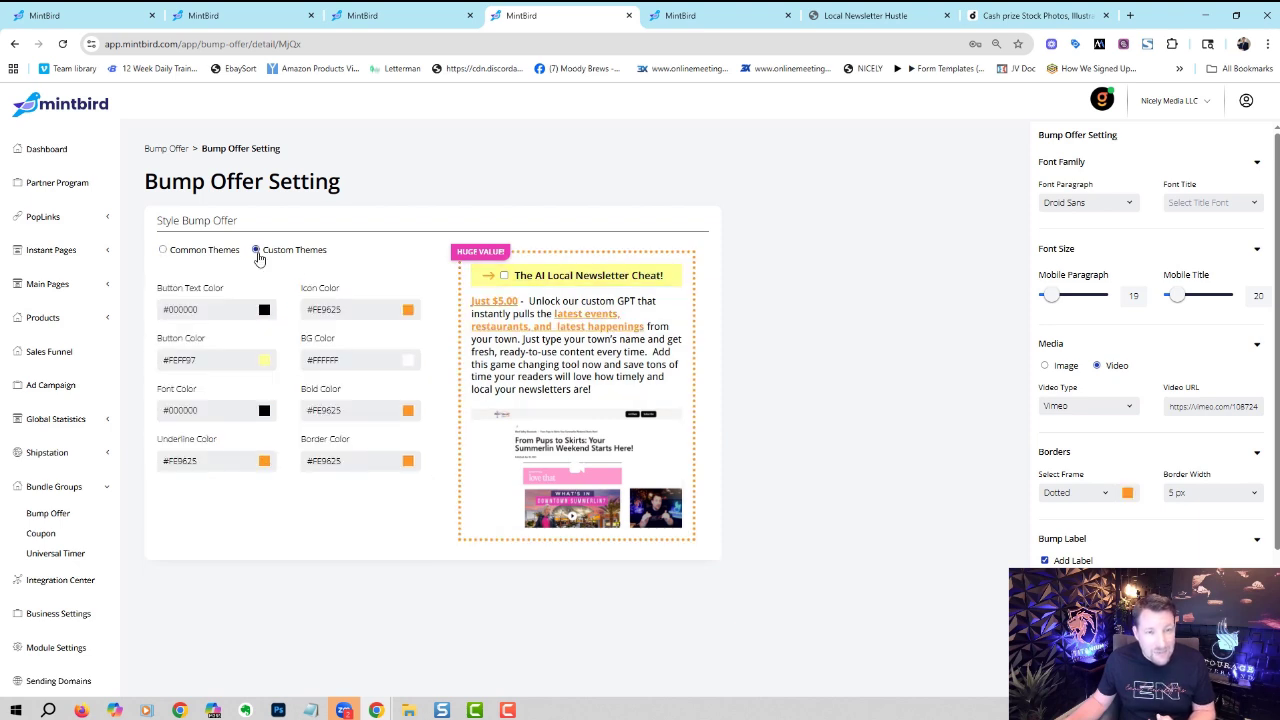
left_click(163, 250)
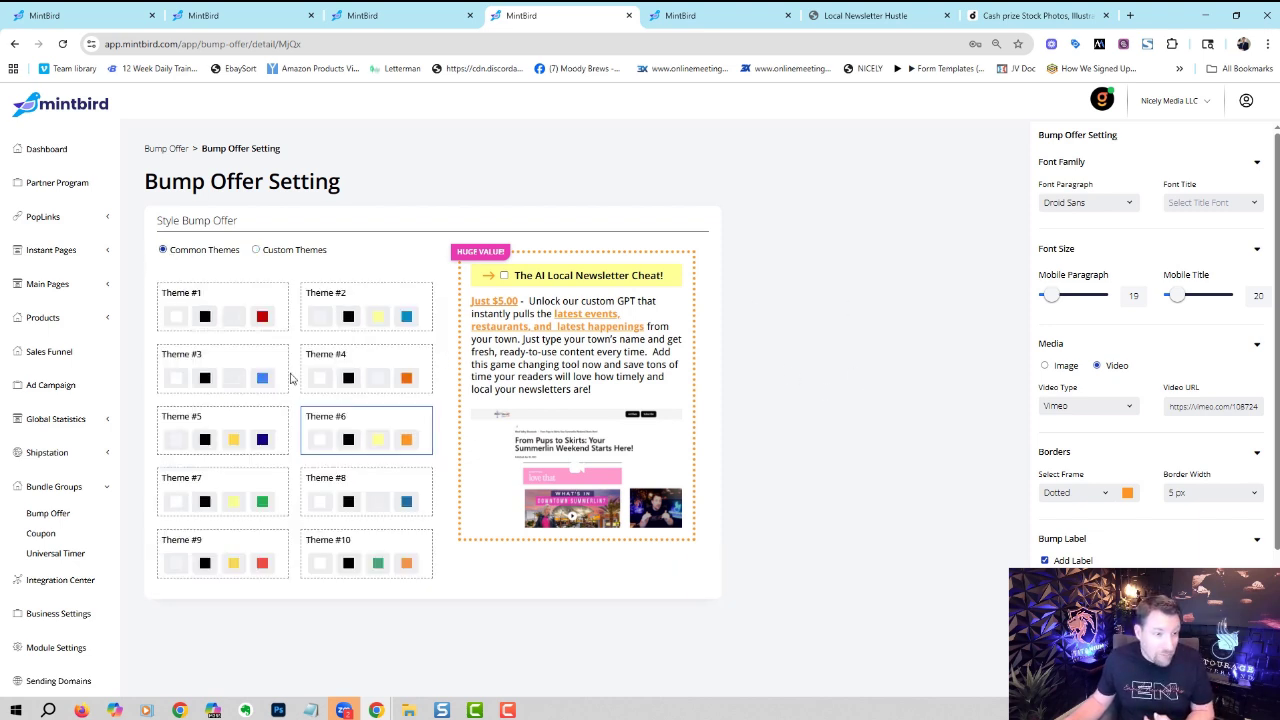
left_click(42, 533)
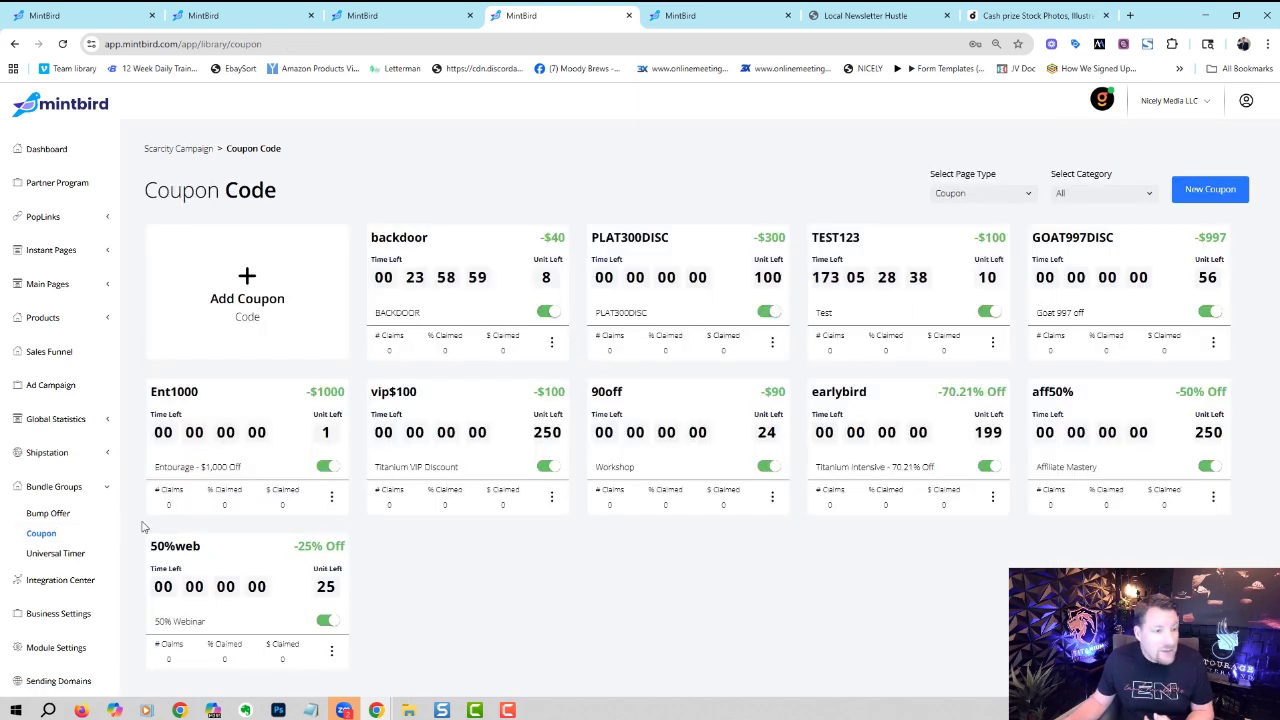
- Check the universal countdown timers, then move to the Partner Program page listing PowerPlay Offers
left_click(70, 552)
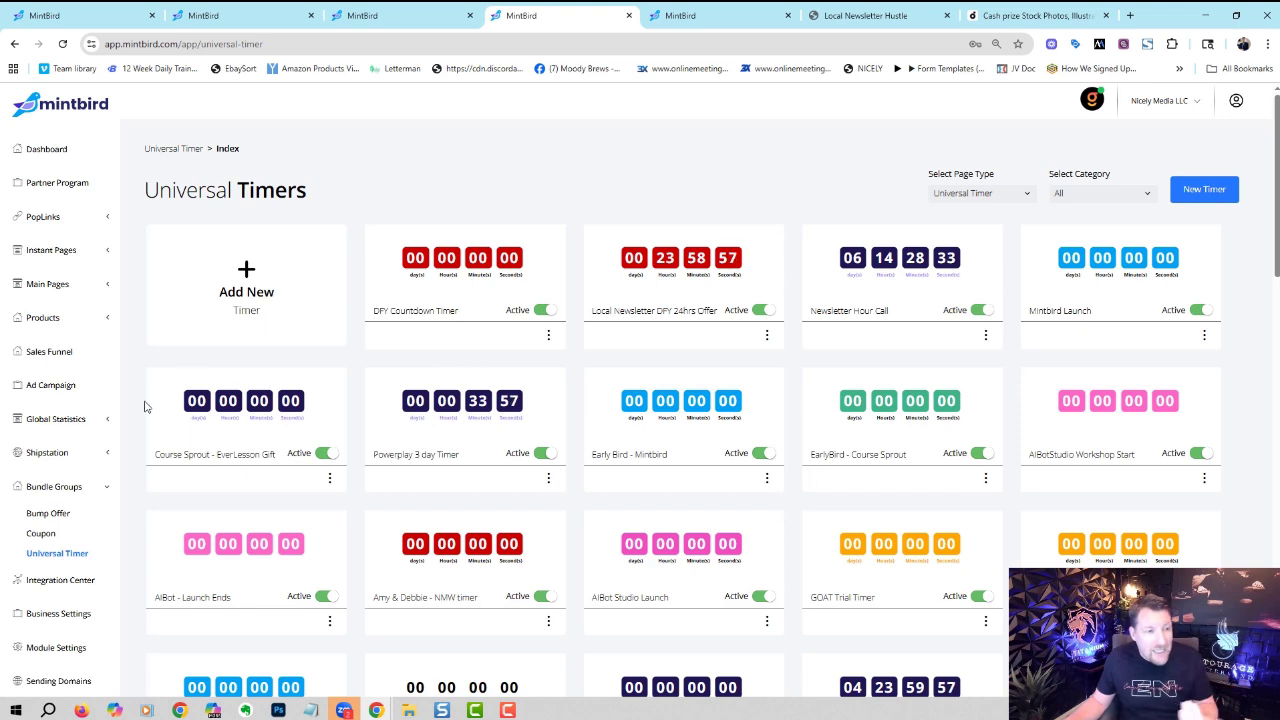
left_click(106, 488)
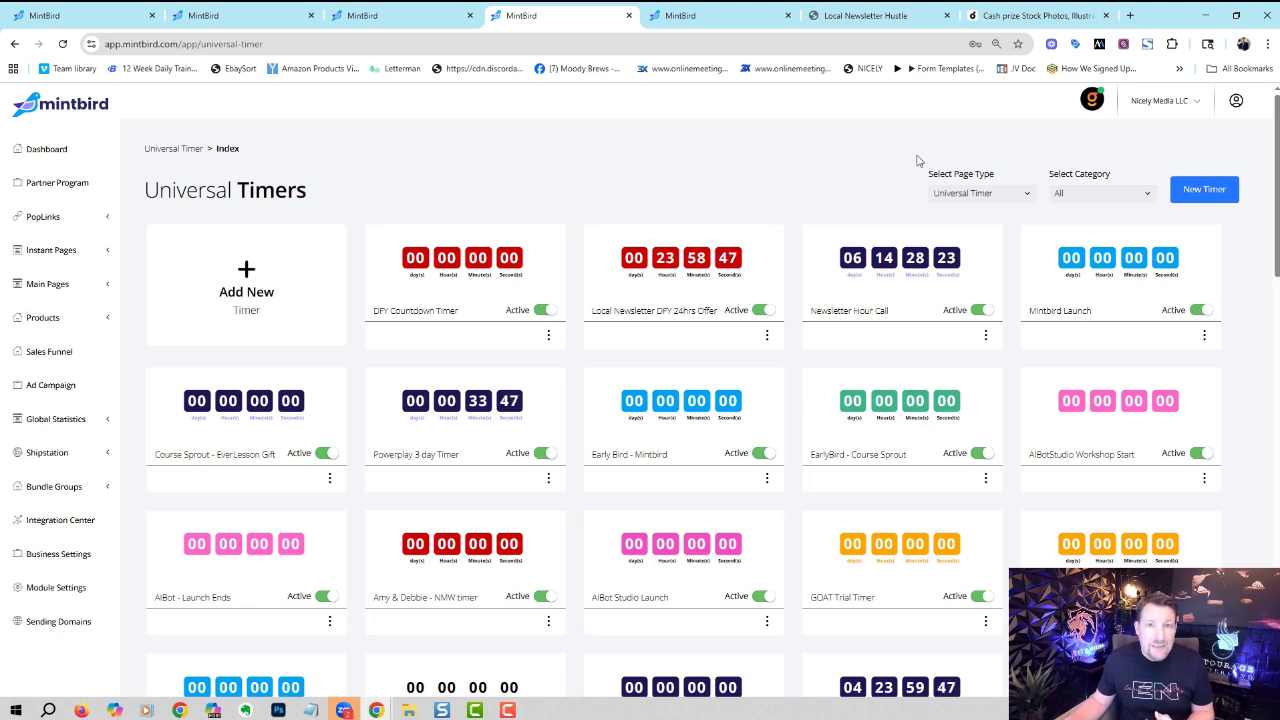
left_click(1197, 113)
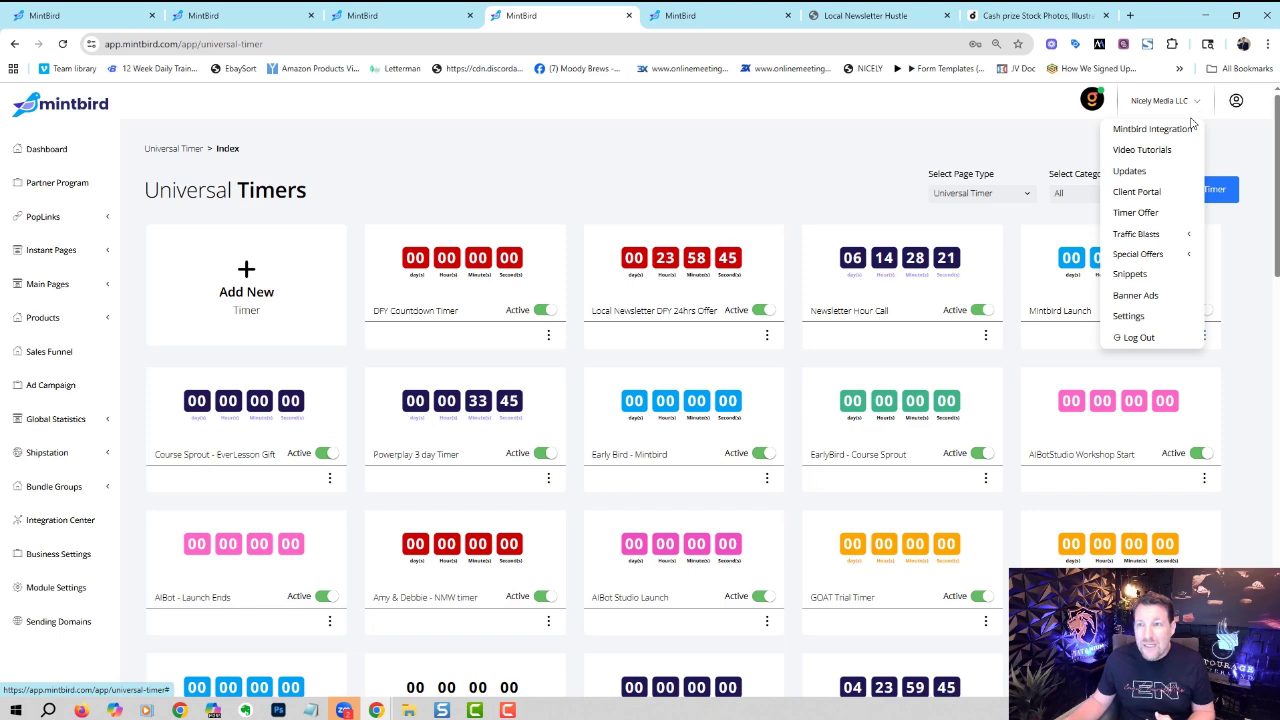
left_click(785, 150)
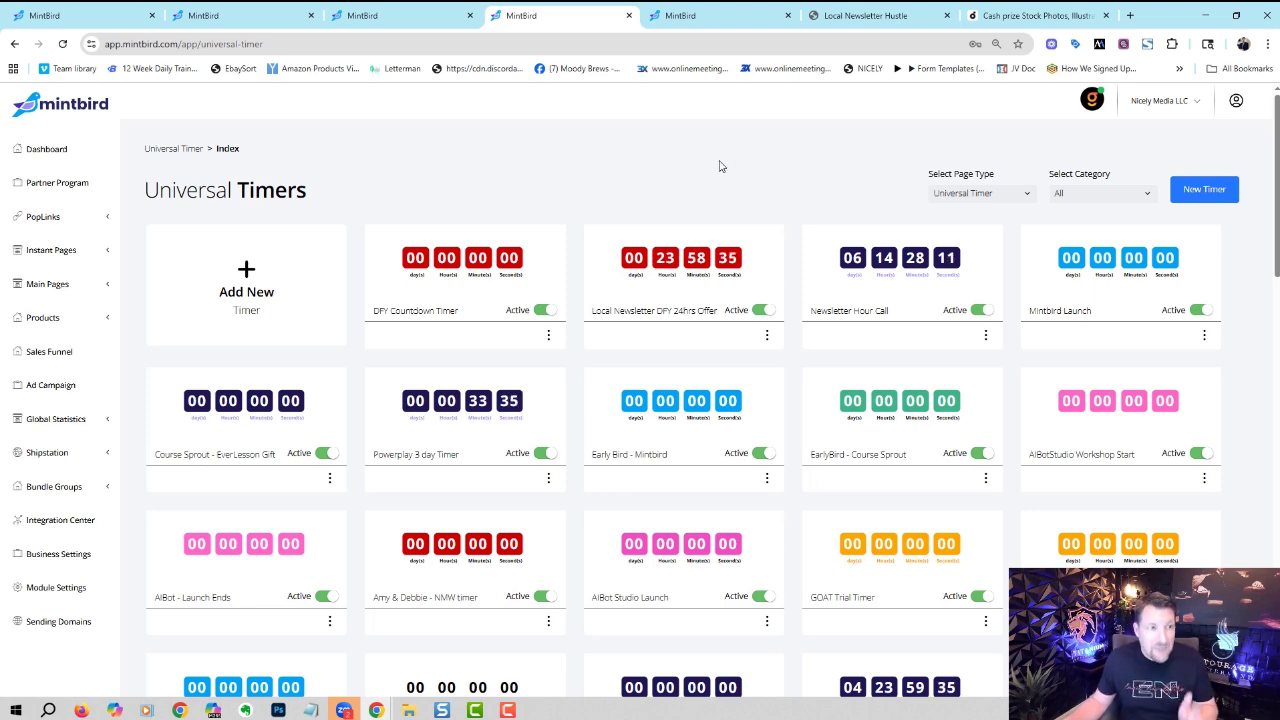
left_click(48, 183)
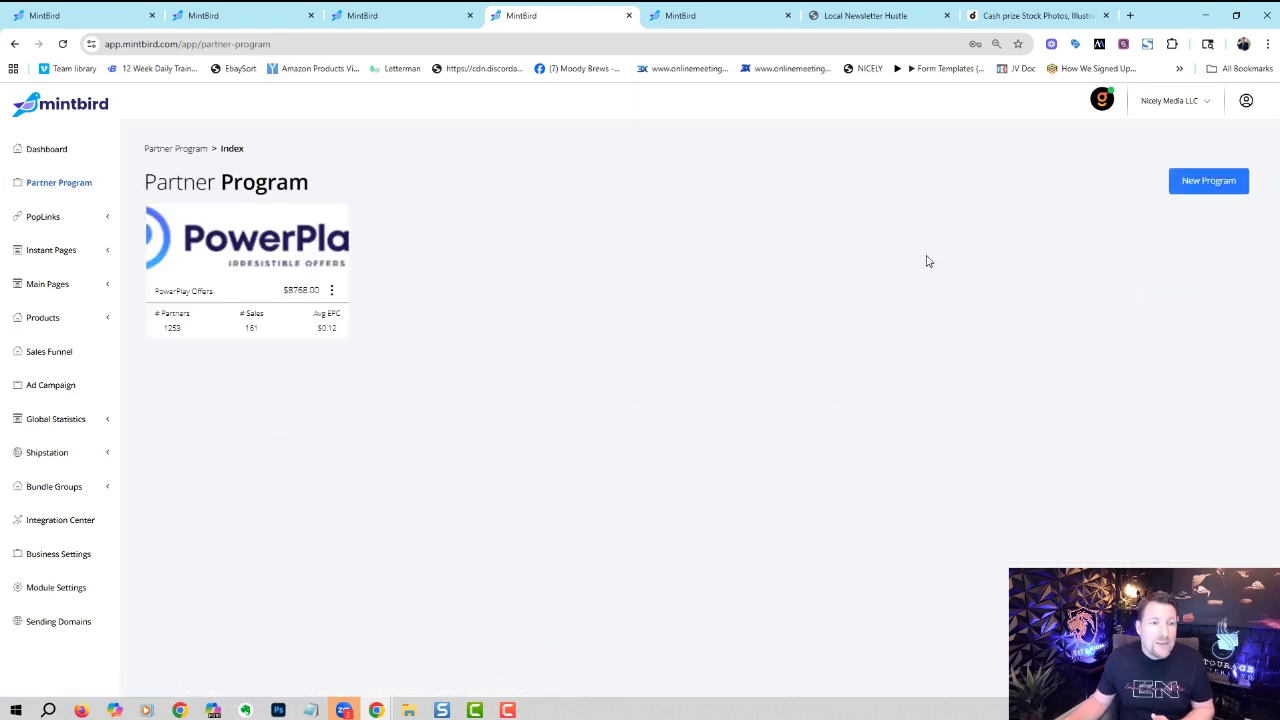
- Open the PowerPlay program's Program Links and switch Select Level to Entourage
left_click(346, 254)
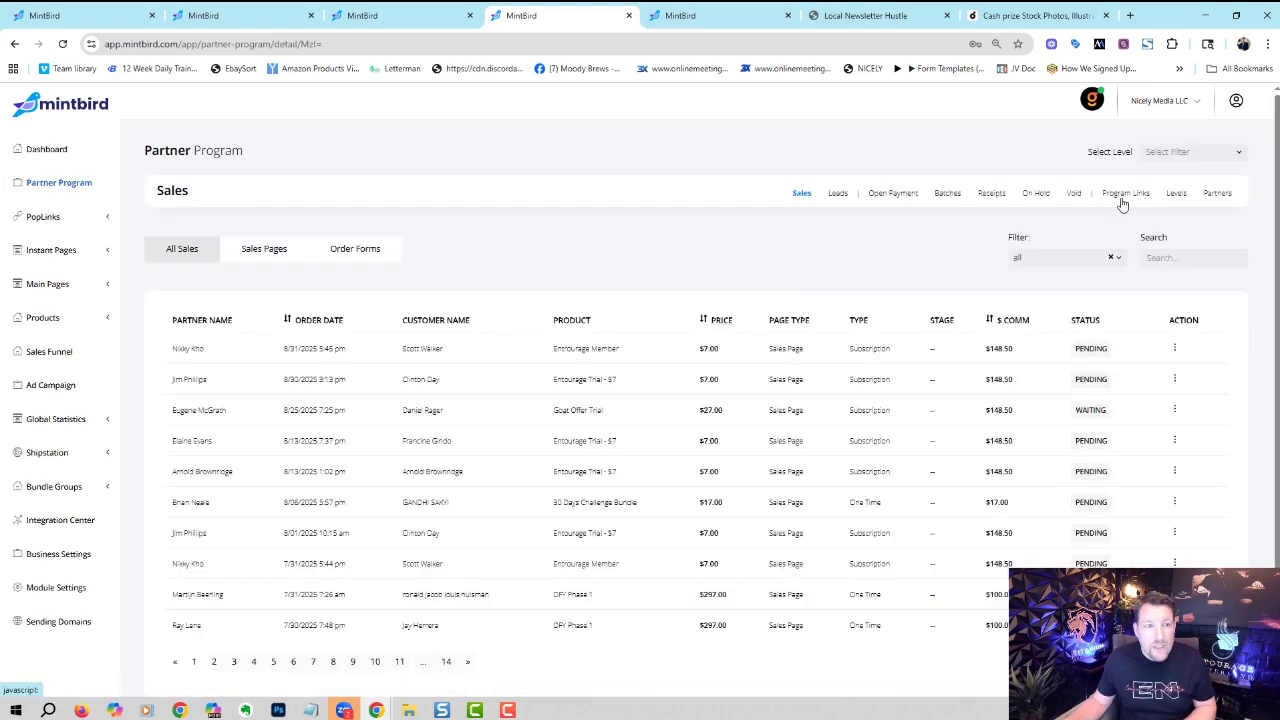
left_click(1126, 197)
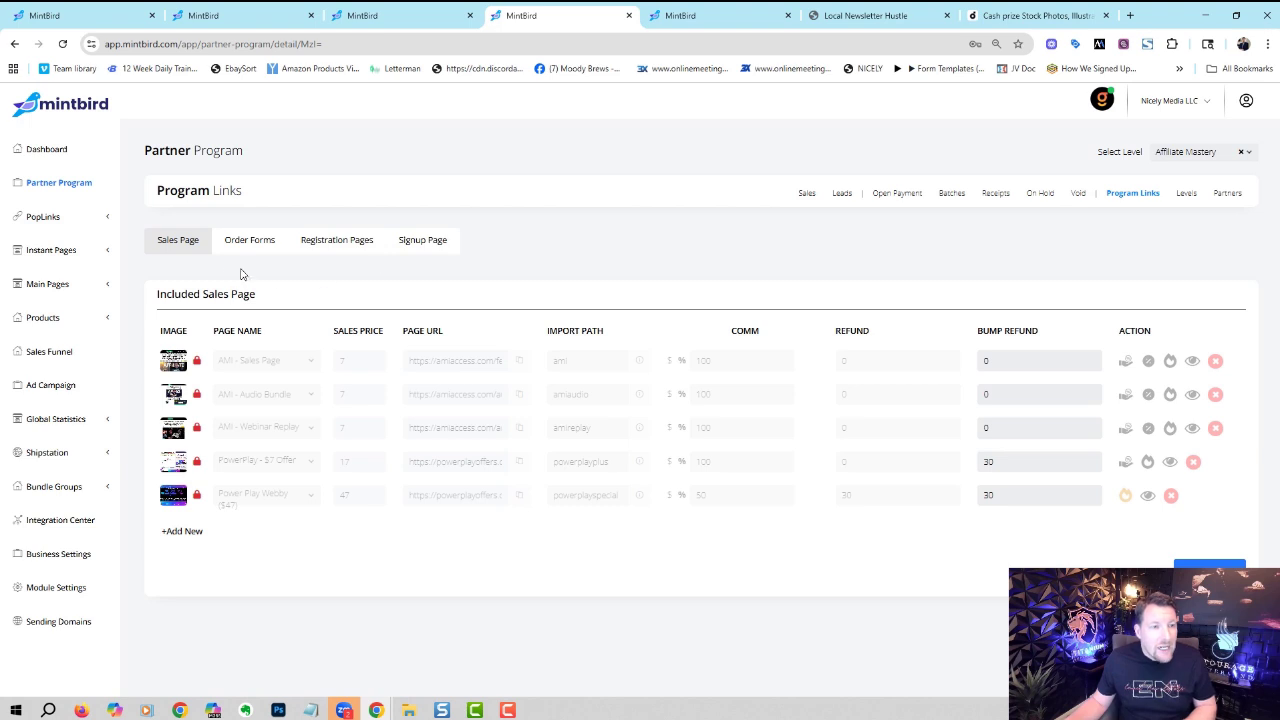
left_click(1158, 156)
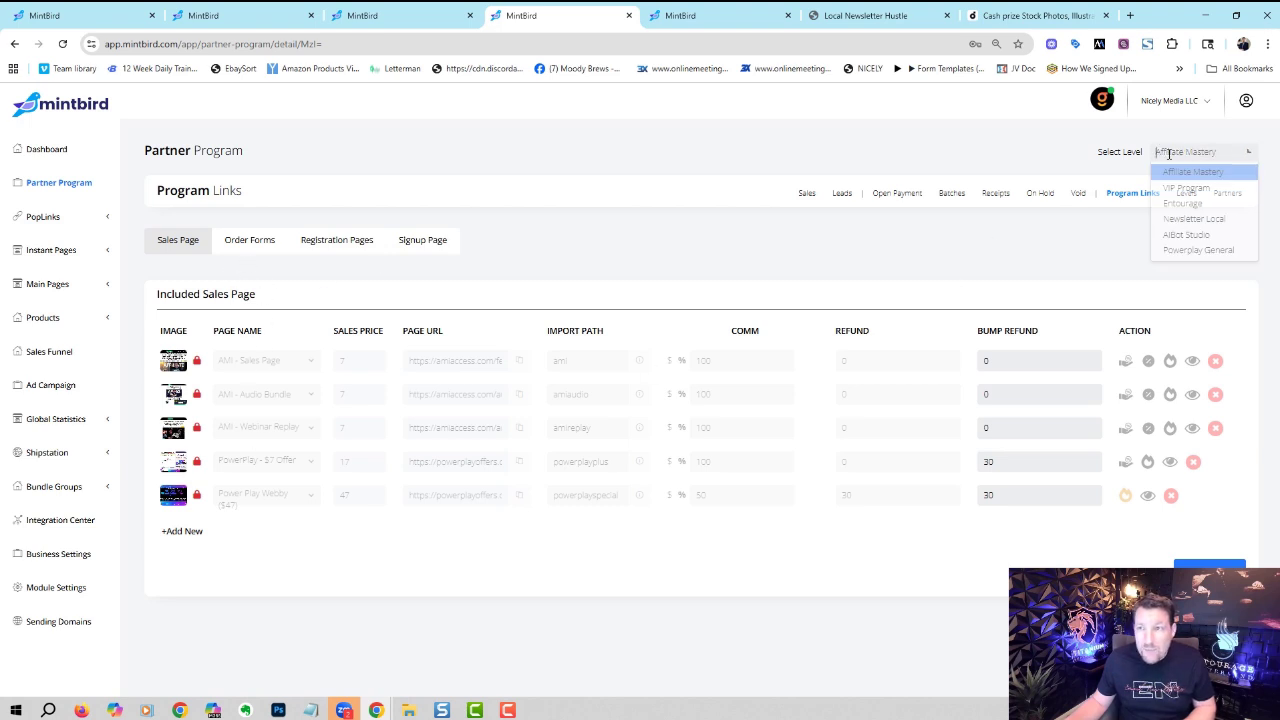
left_click(1188, 203)
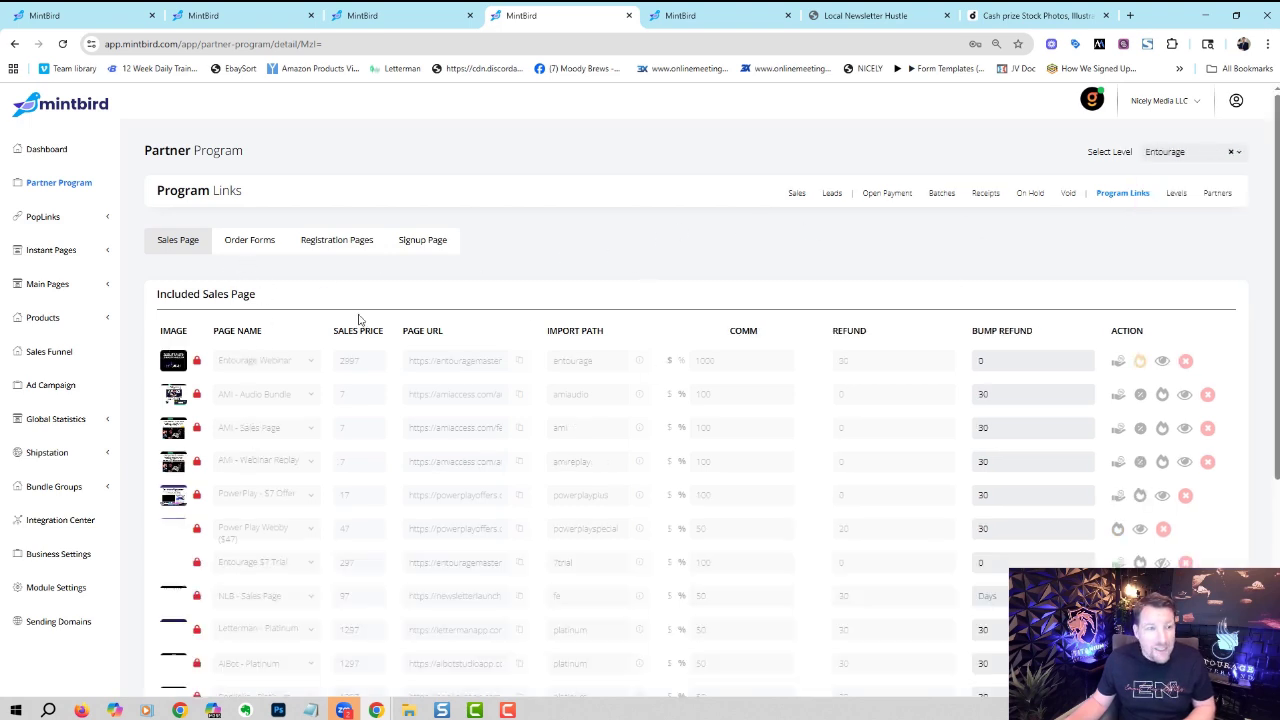
left_click_drag(1276, 192, 1268, 304)
scroll(1050, 253, "up", 1)
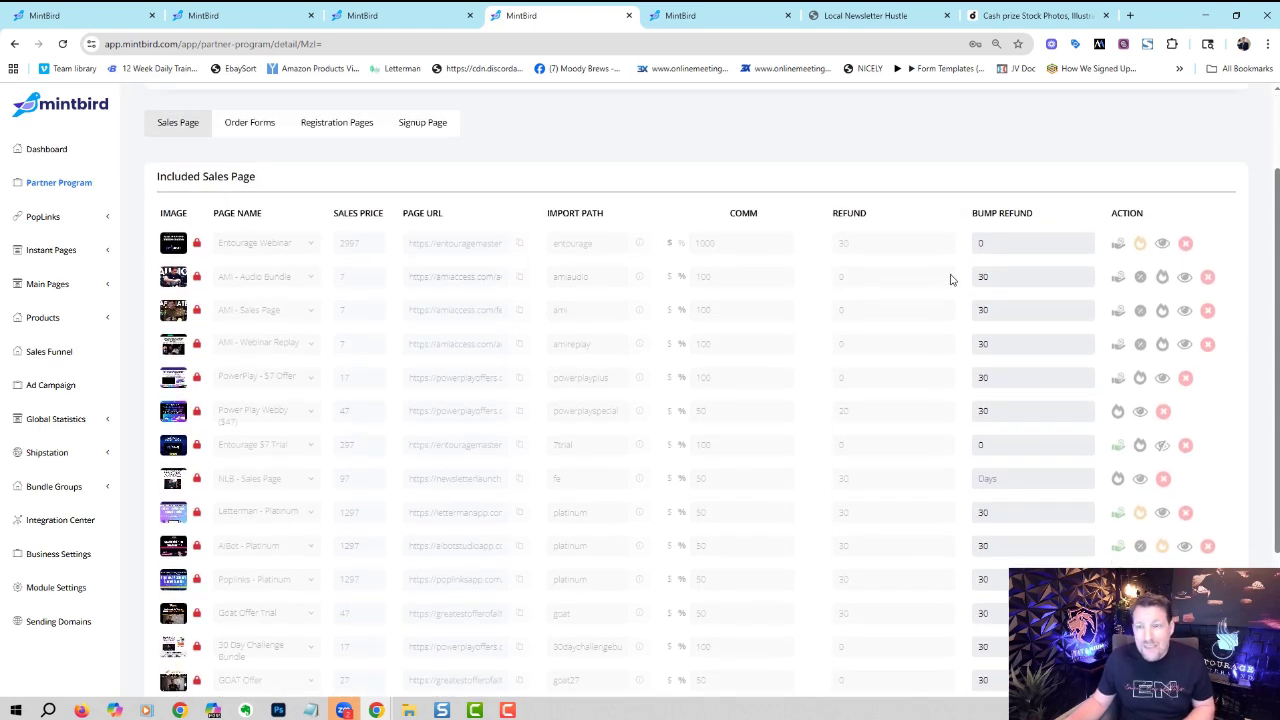
- Unlock the Entourage Webinar row and inspect its 1000 commission and per-plan settings without changes
left_click(197, 243)
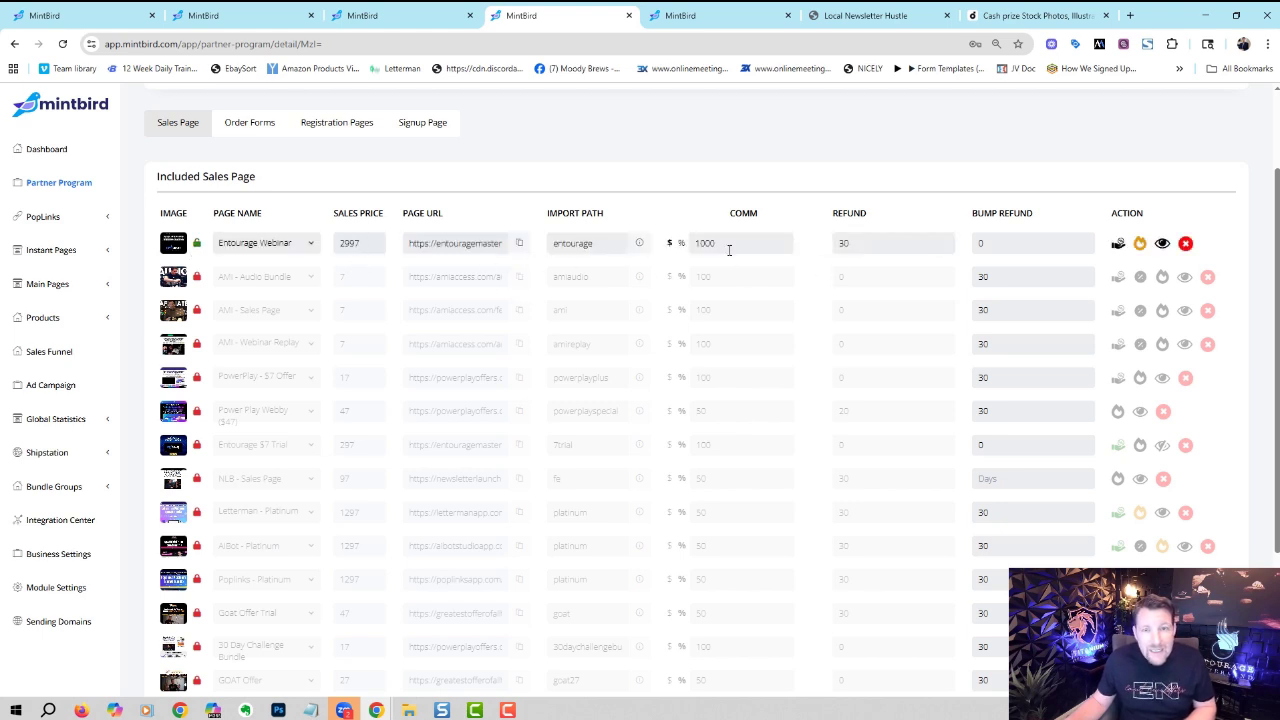
left_click_drag(732, 244, 692, 246)
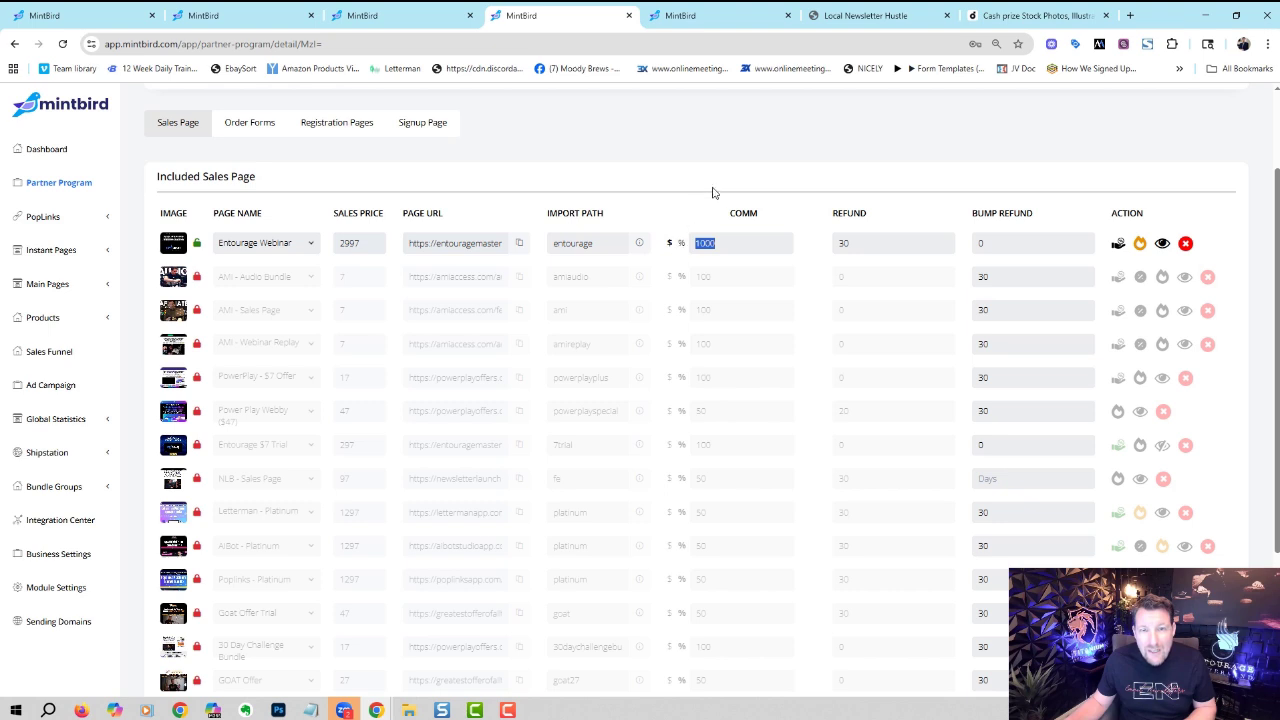
left_click(708, 249)
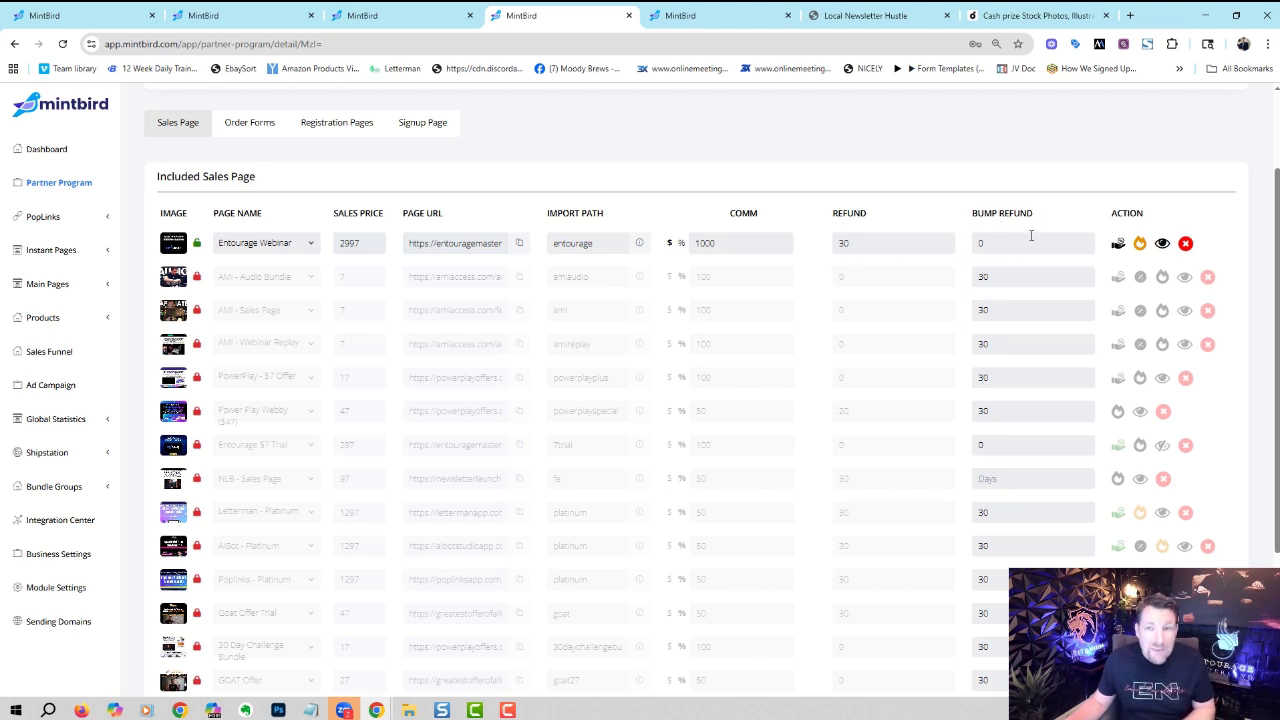
left_click(1117, 247)
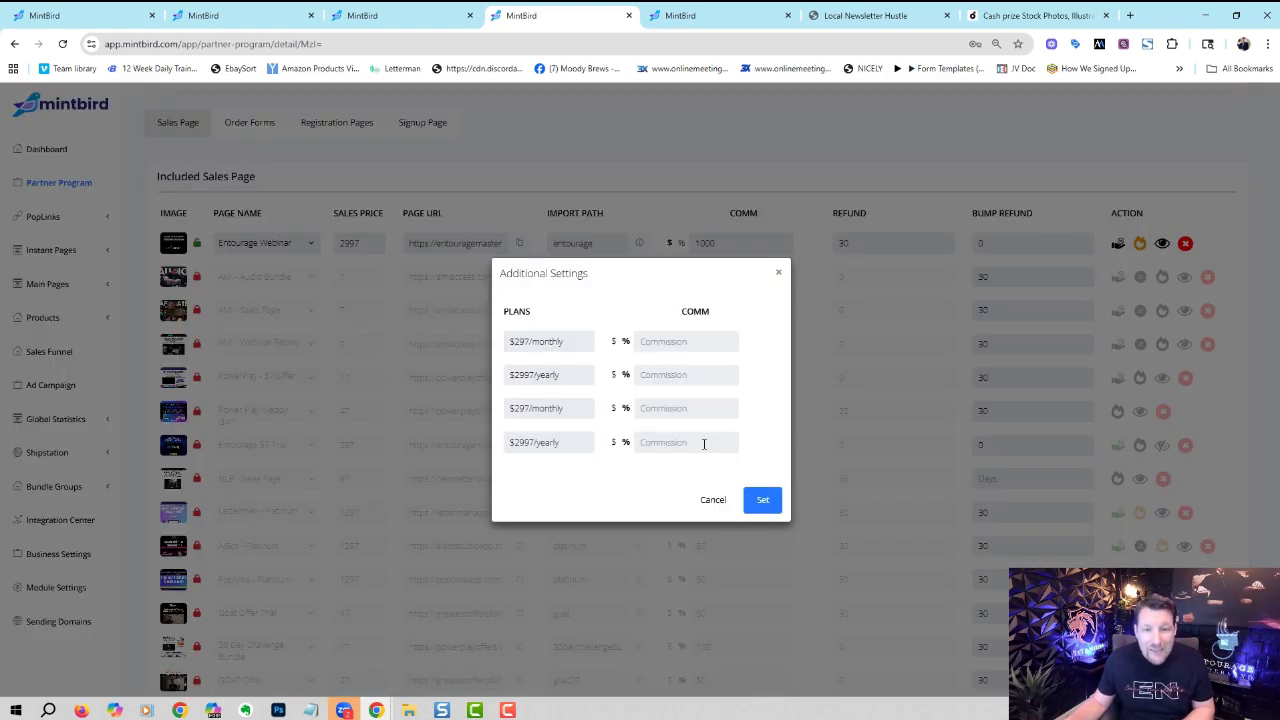
left_click(799, 403)
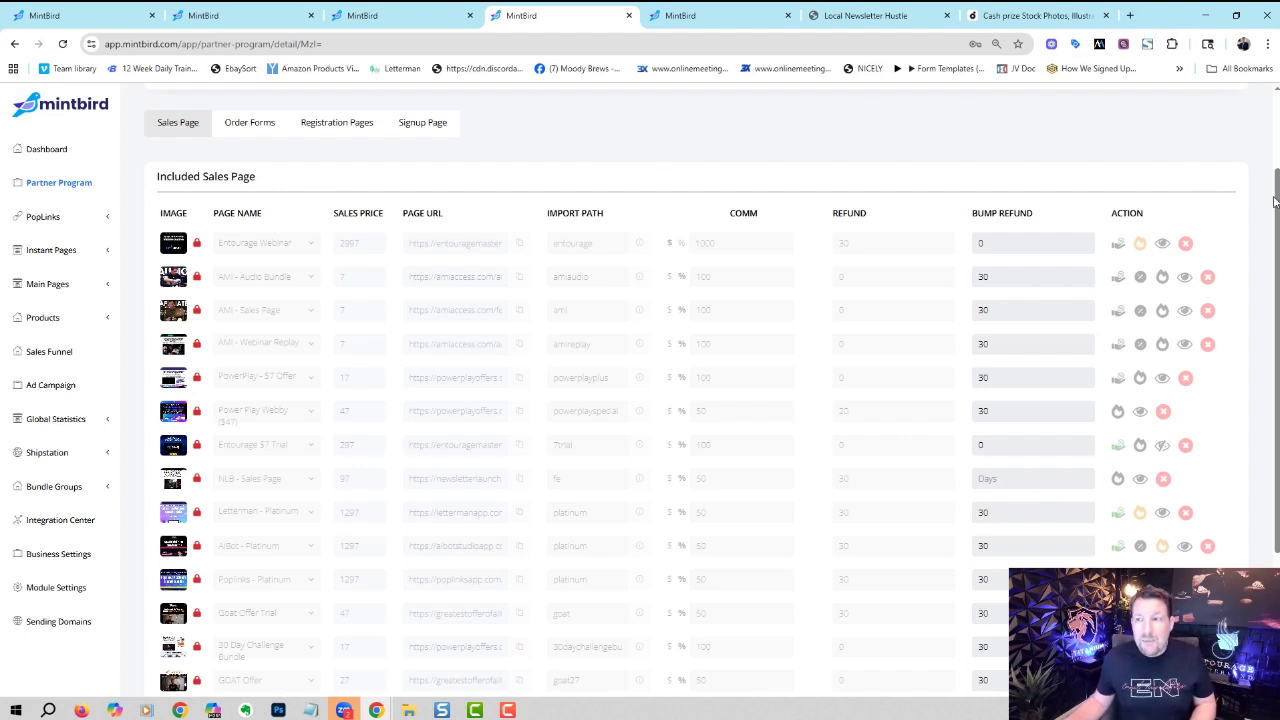
left_click_drag(1274, 194, 1274, 104)
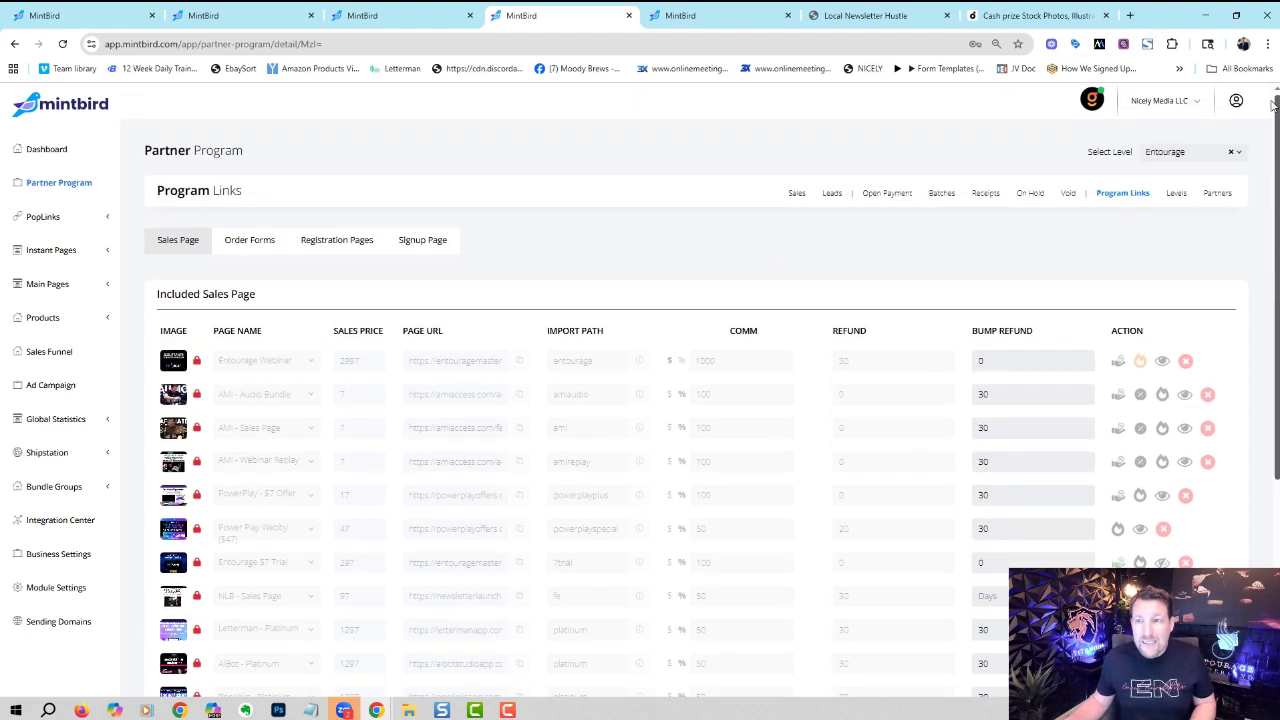
- From Partners, open the partner login page and fill in the partner's e-mail and password
left_click(1217, 193)
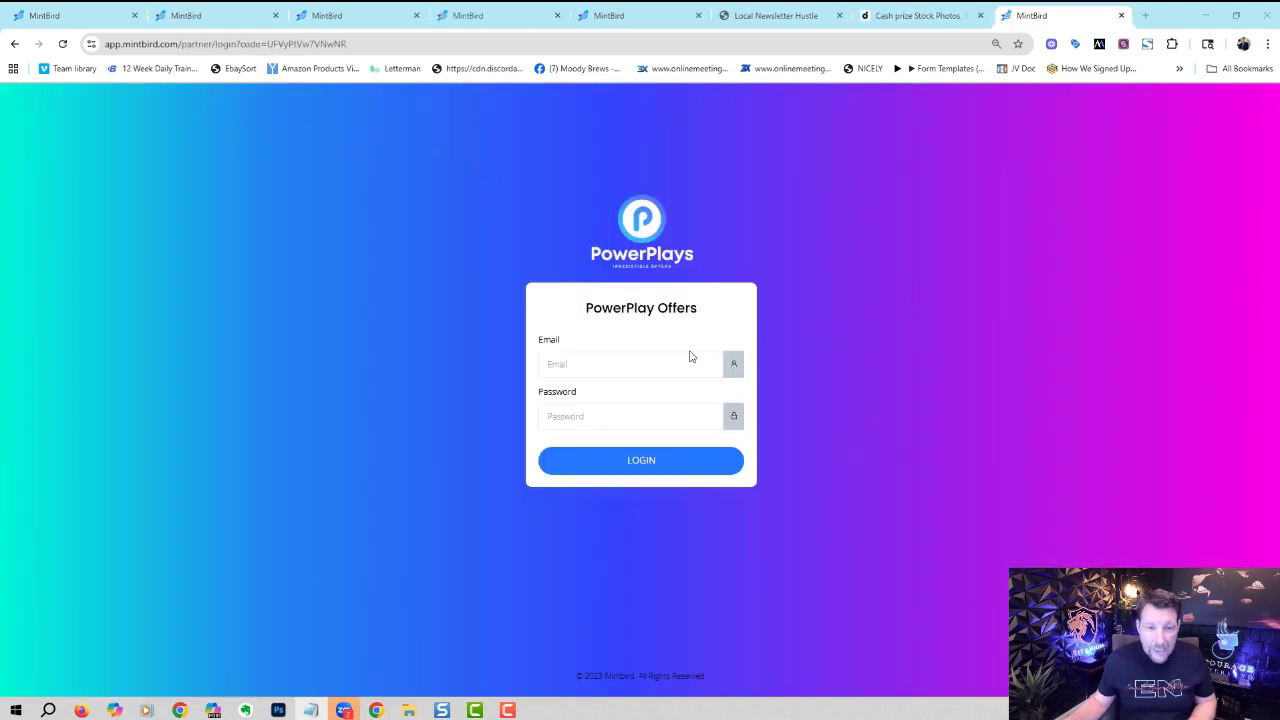
left_click(669, 364)
key("ctrl+v")
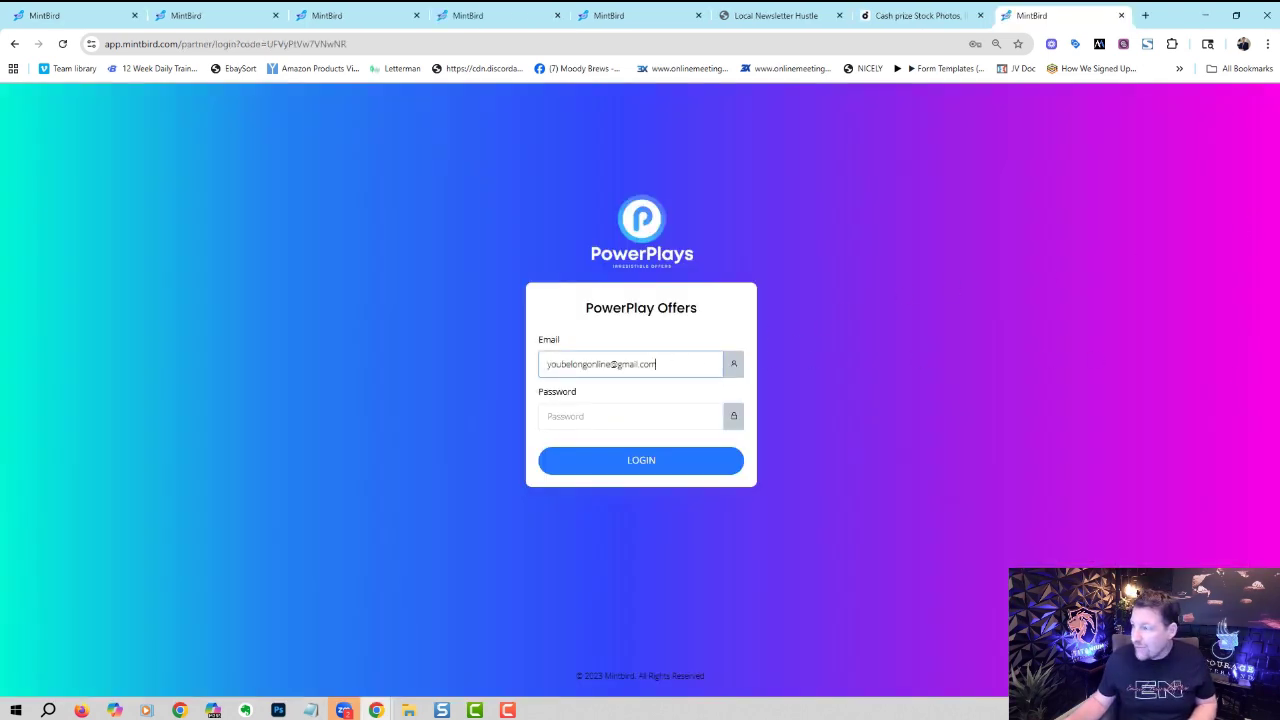
key("alt+Tab")
left_click(668, 415)
key("ctrl+v")
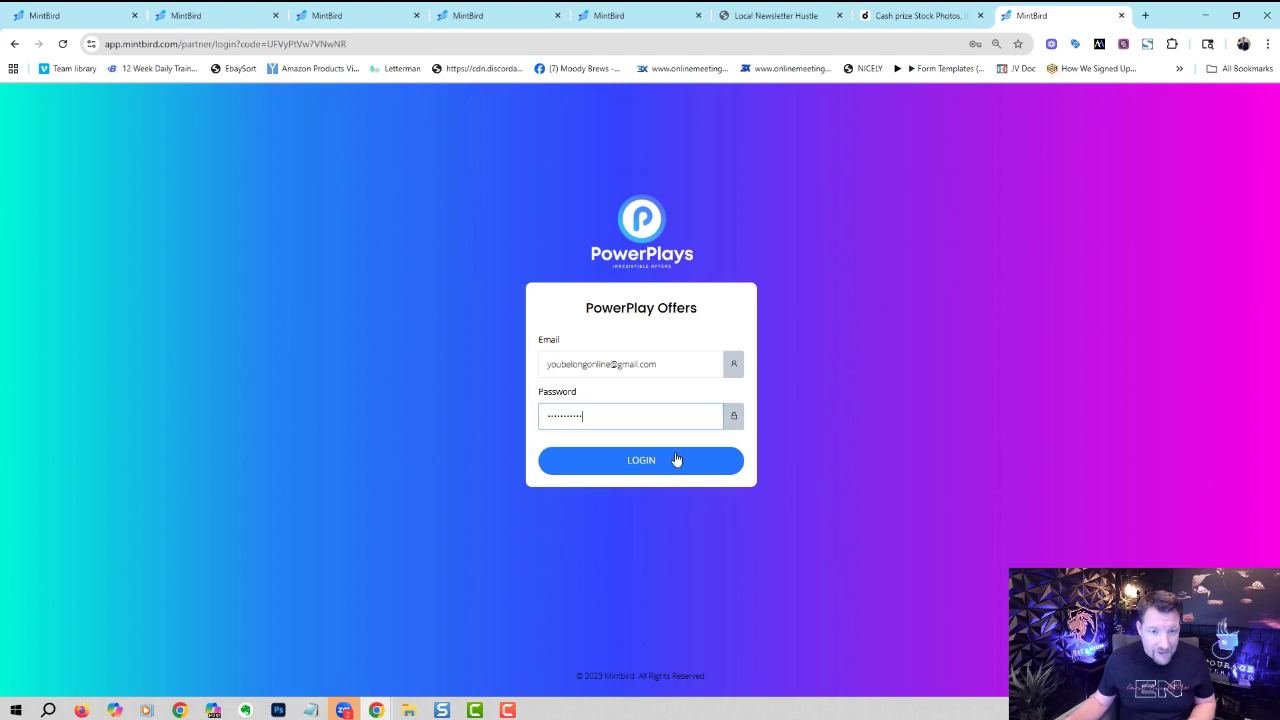
- Log in to the PowerPlays portal and copy the Local Newsletter Hustle partner link
left_click(677, 460)
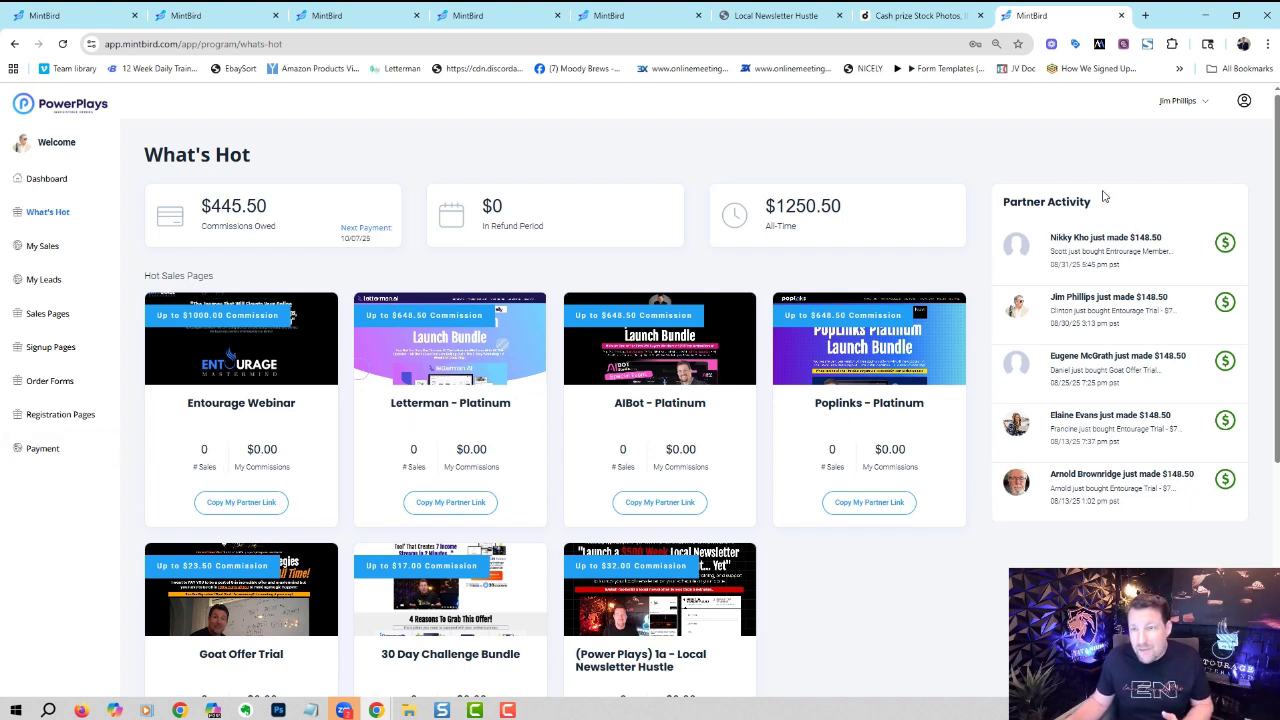
left_click_drag(1276, 313, 1257, 421)
left_click(662, 590)
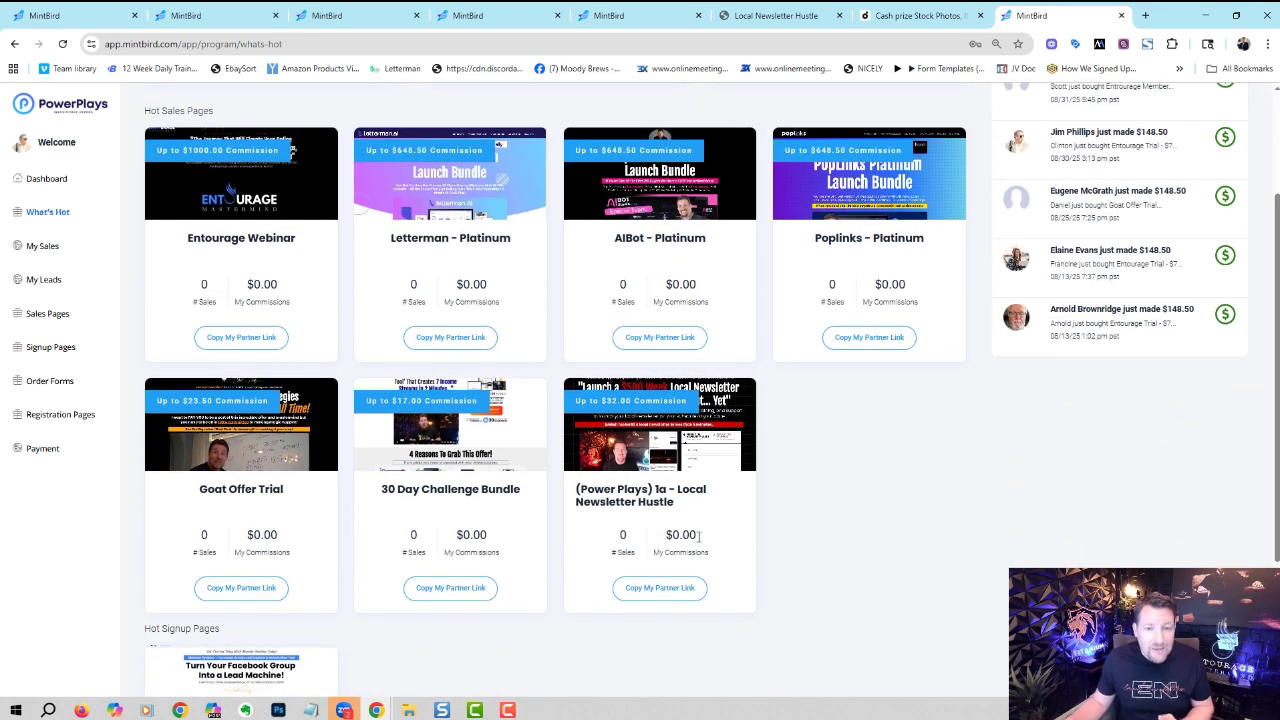
- Load the copied partner link in a new tab to confirm the Local Newsletter Hustle page, then close it
left_click(1144, 14)
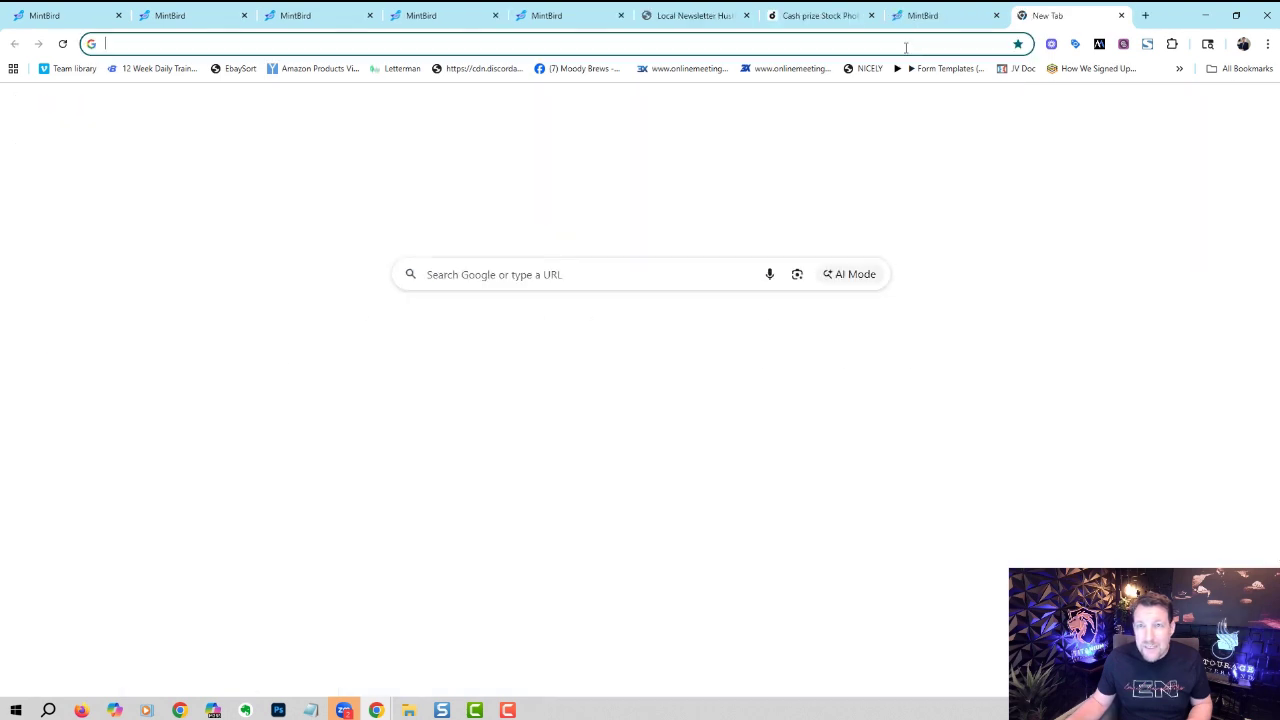
key("ctrl+v")
key("Return")
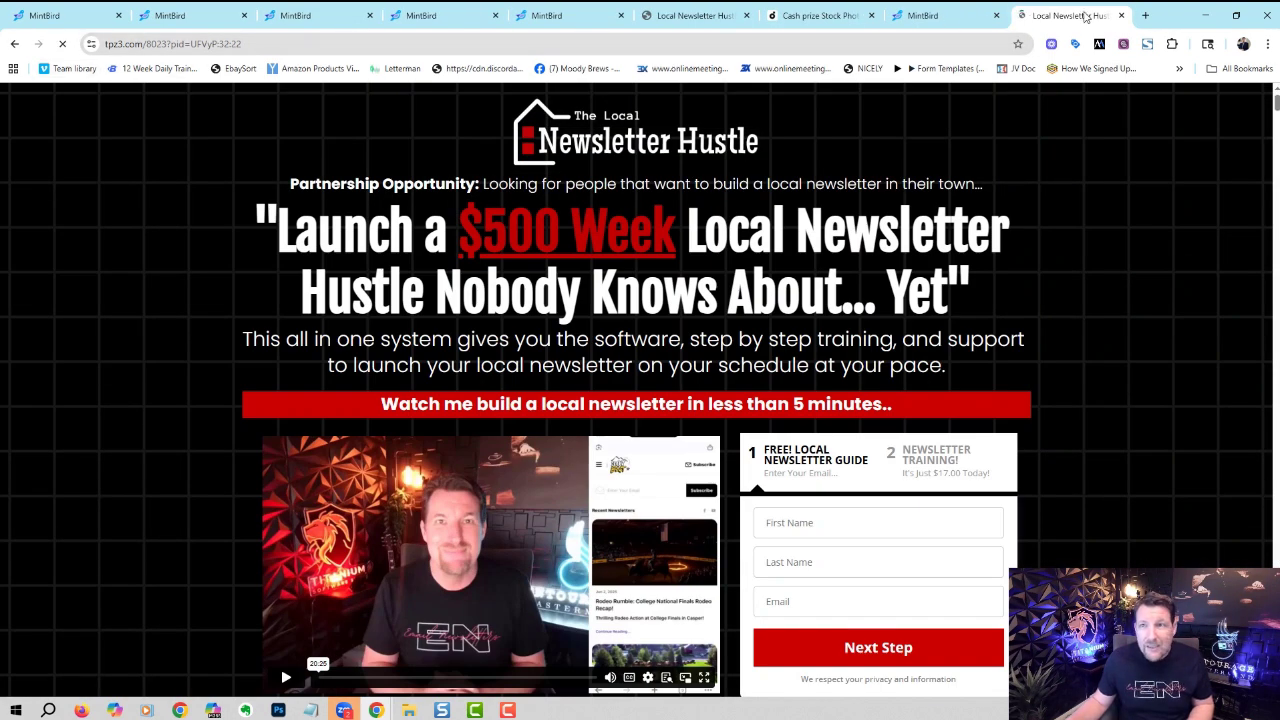
left_click(1121, 15)
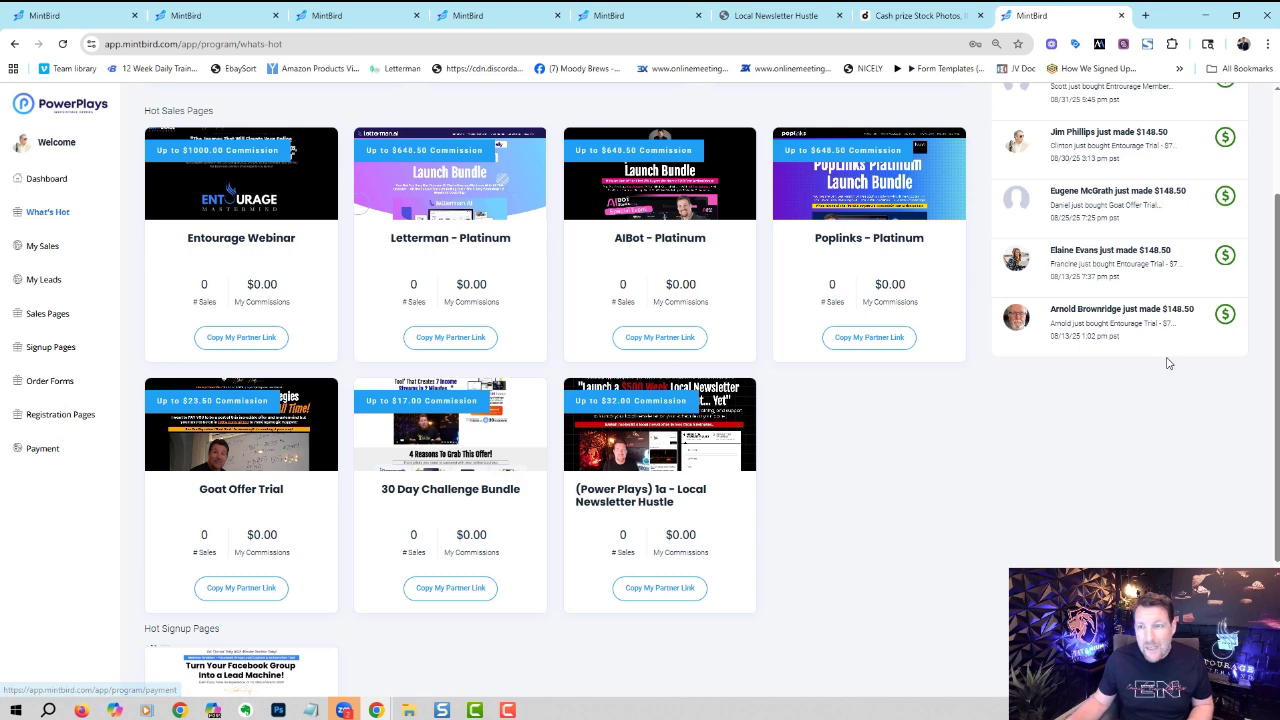
scroll(1278, 275, "up", 1)
scroll(1270, 300, "up", 1)
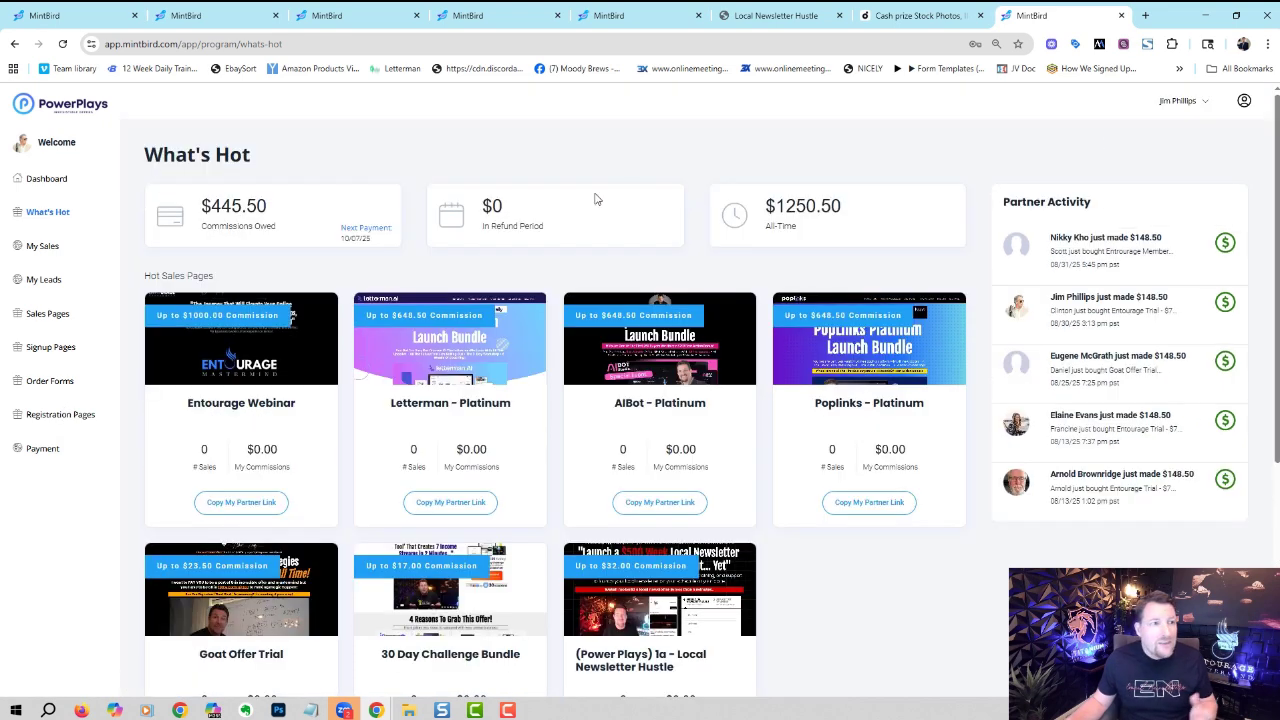